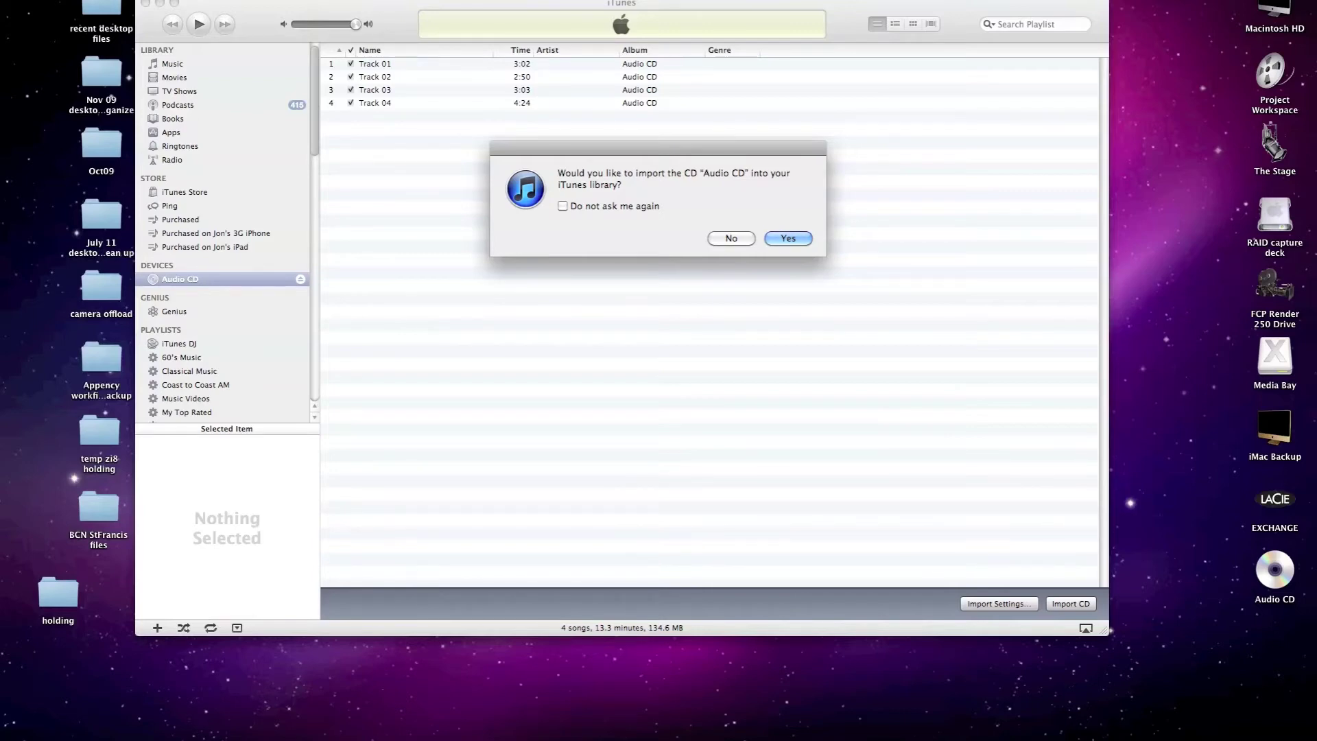
Answer No to importing the Audio CD, then leave iTunes to get back to the desktop.
left_click(750, 238)
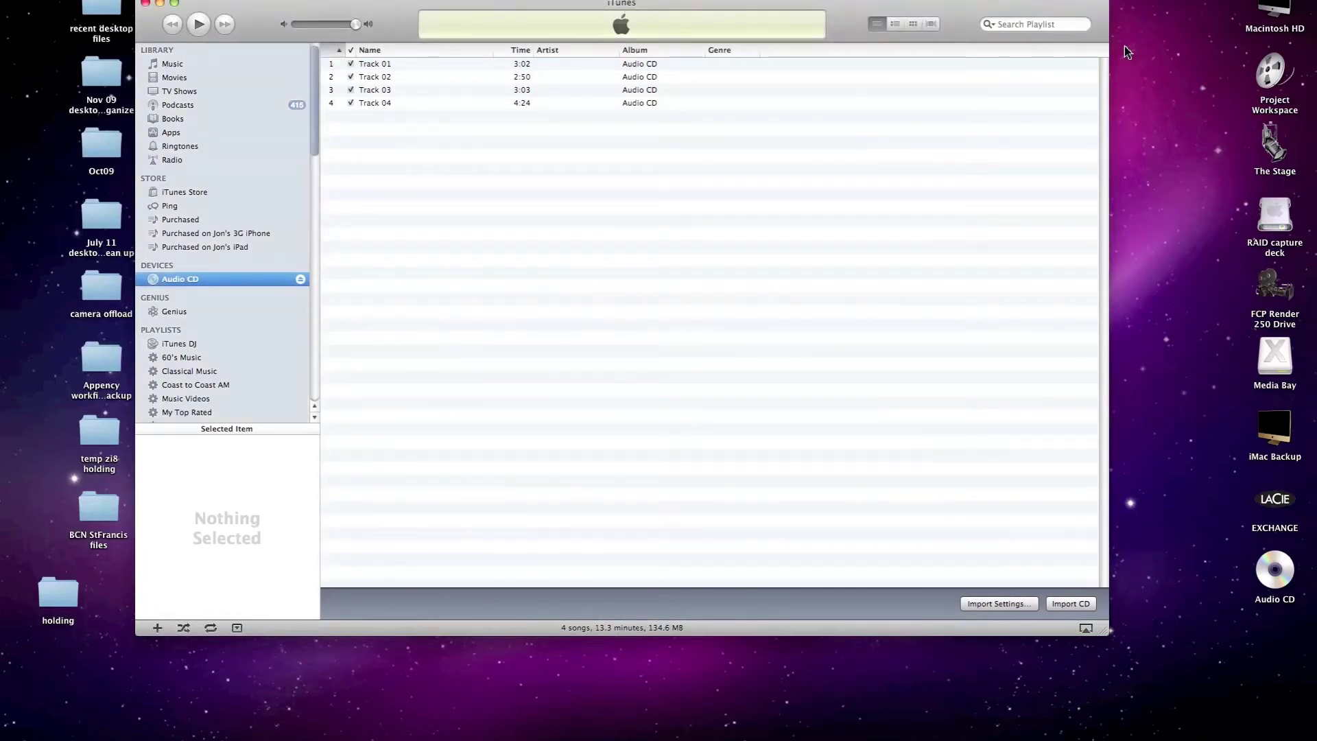
key("super+h")
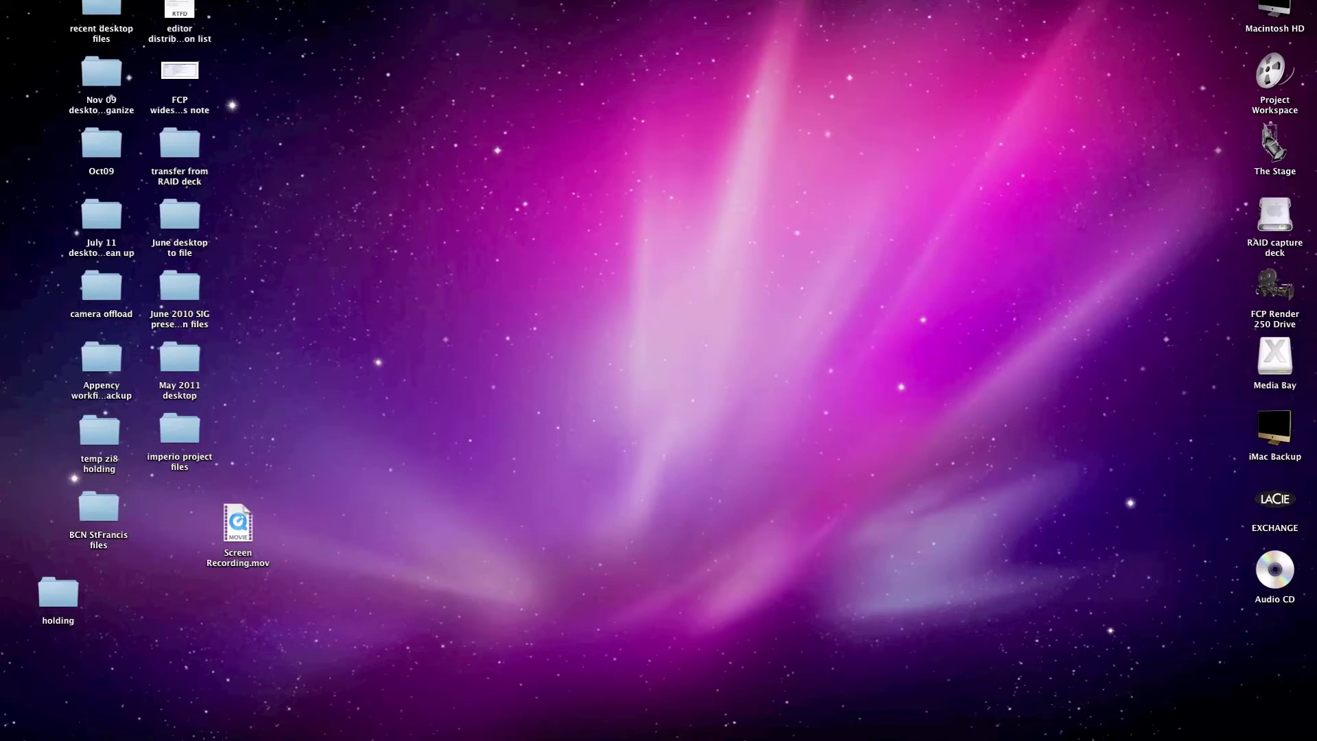
left_click(53, 1)
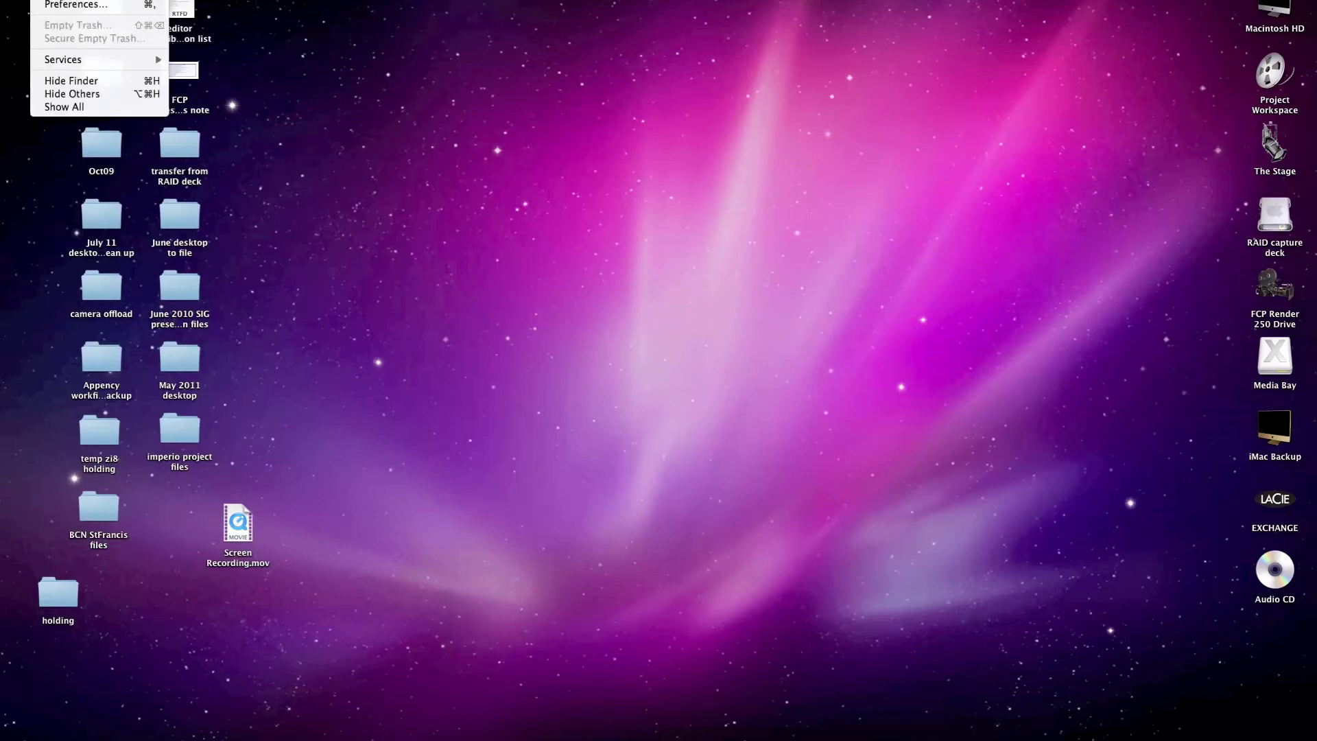
left_click(54, 5)
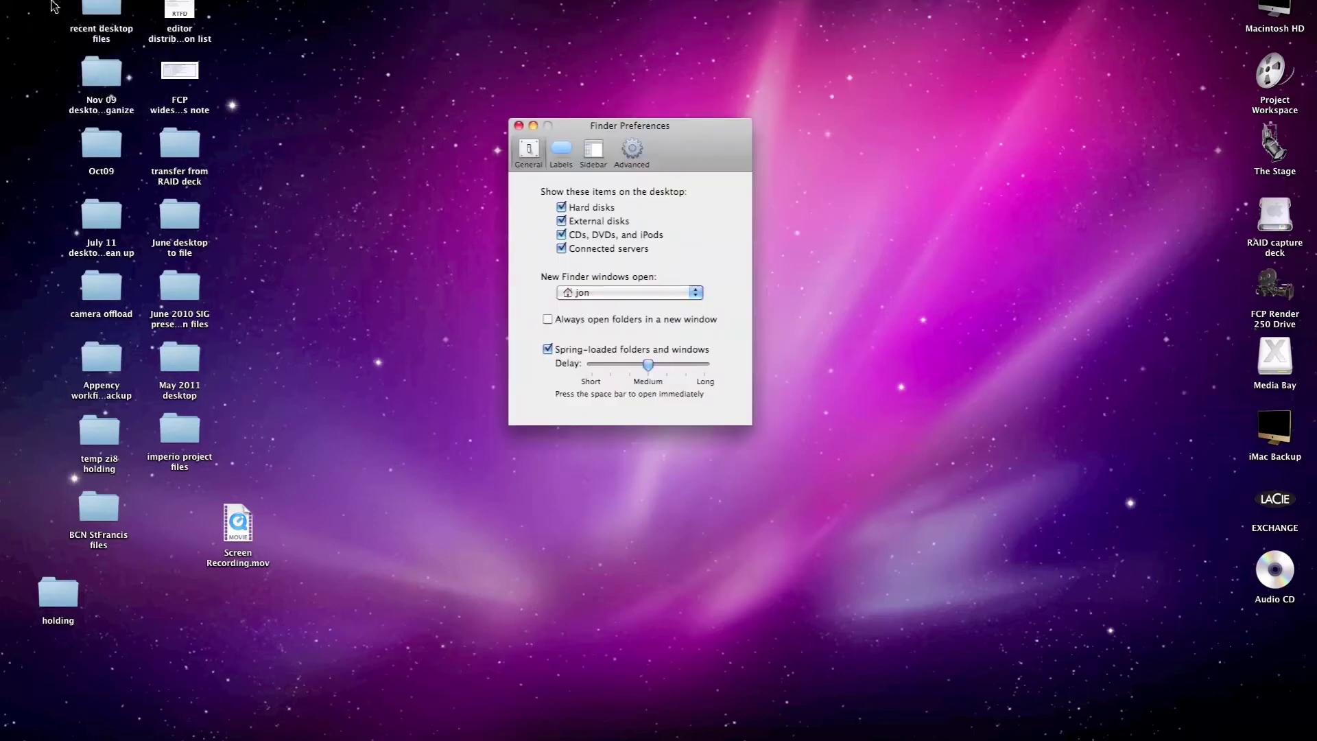
left_click(561, 235)
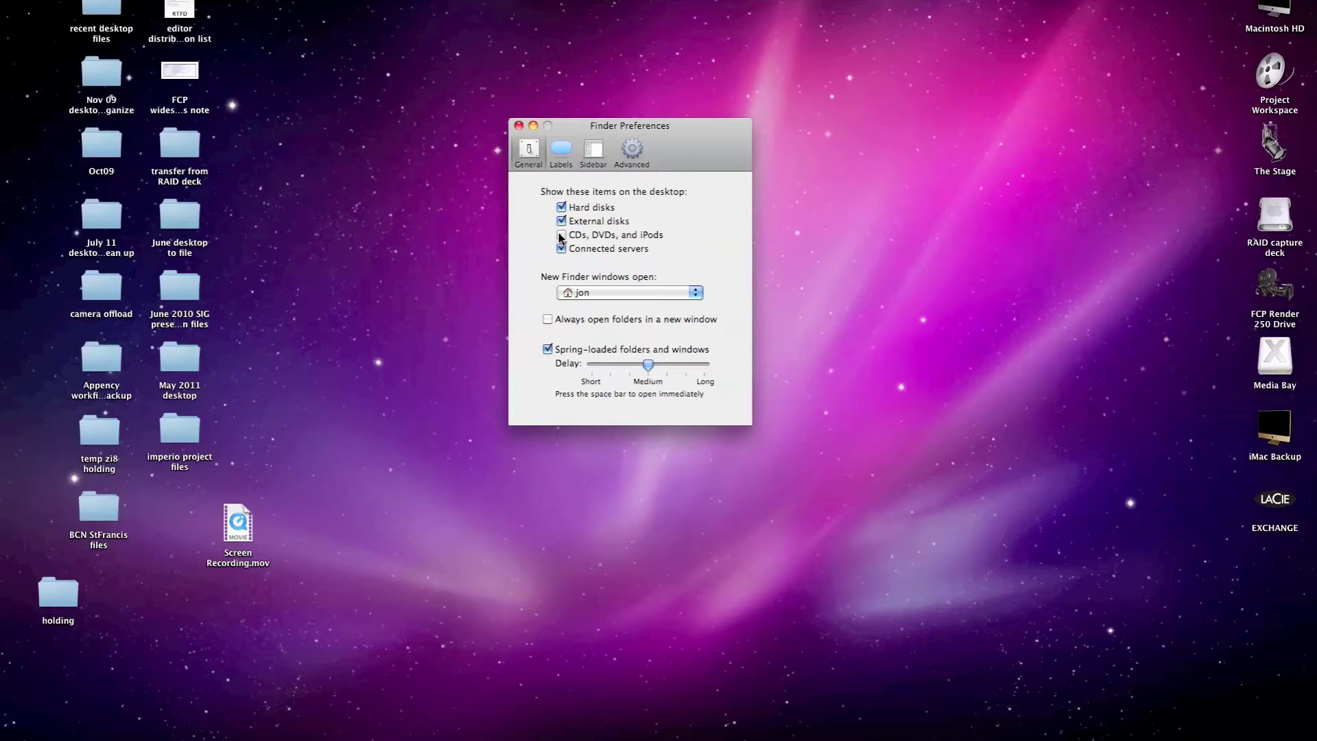
left_click(561, 235)
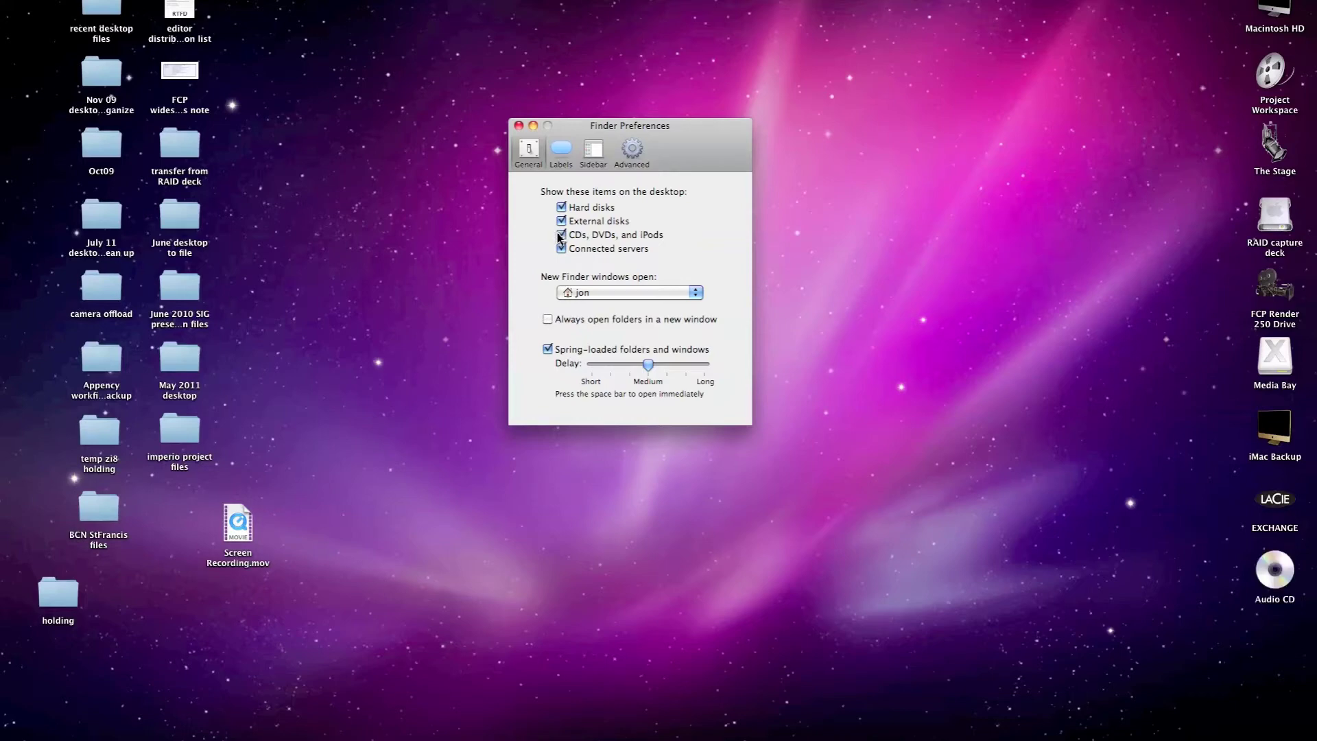
left_click(519, 125)
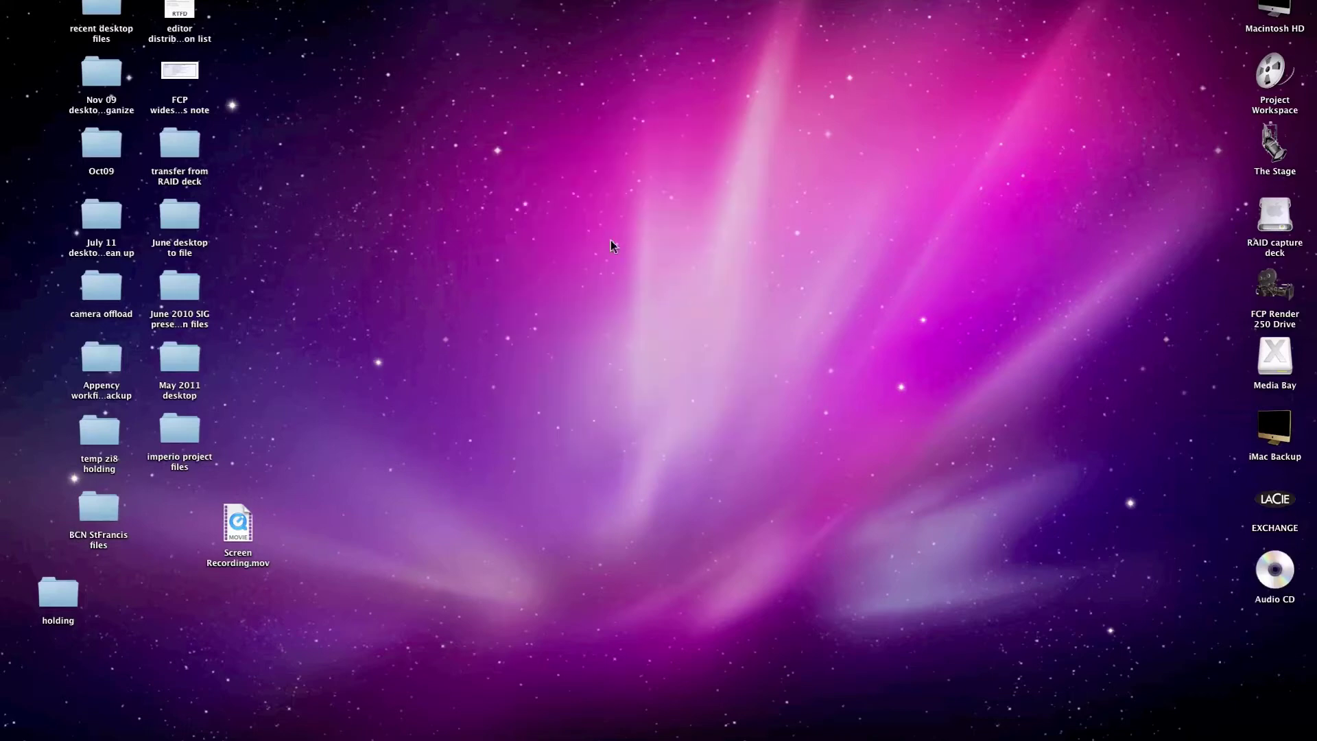
double_click(1259, 556)
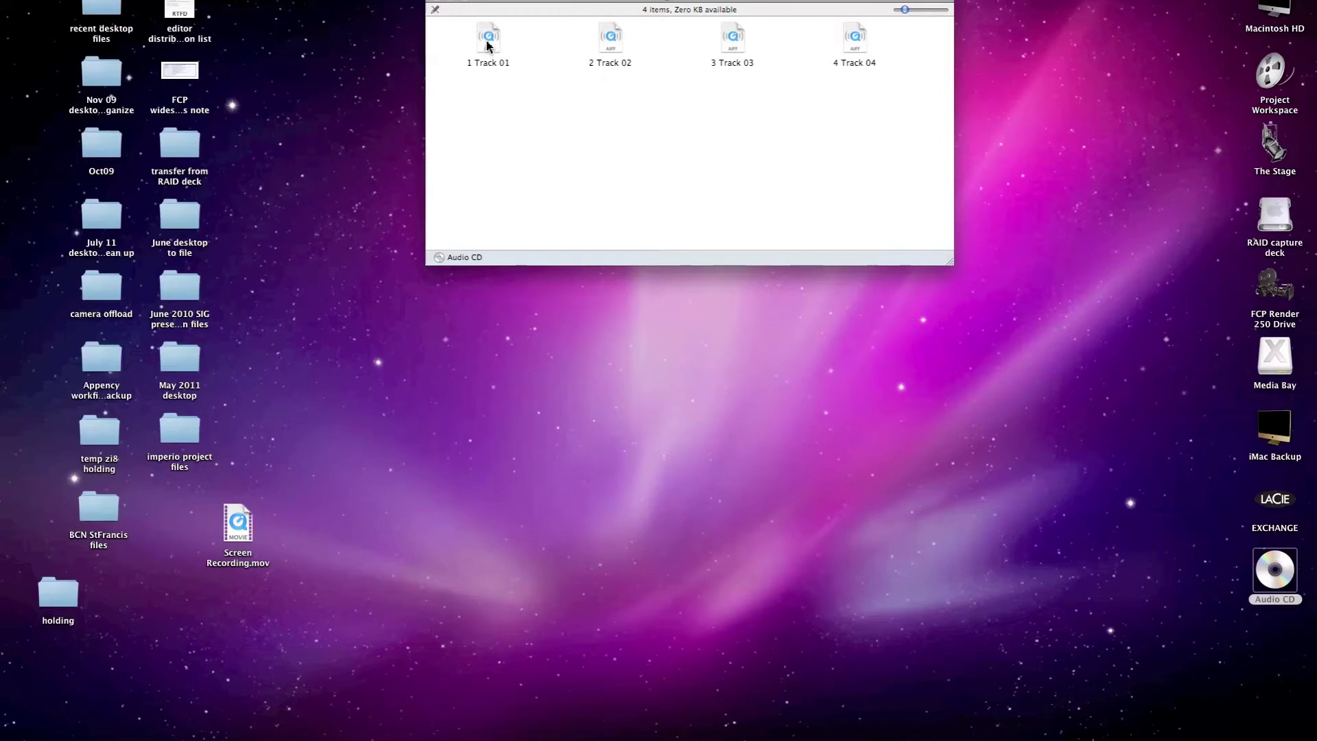
Copy '1 Track 01' from the Audio CD onto the desktop, close its window and eject the disc.
left_click_drag(488, 46, 1162, 420)
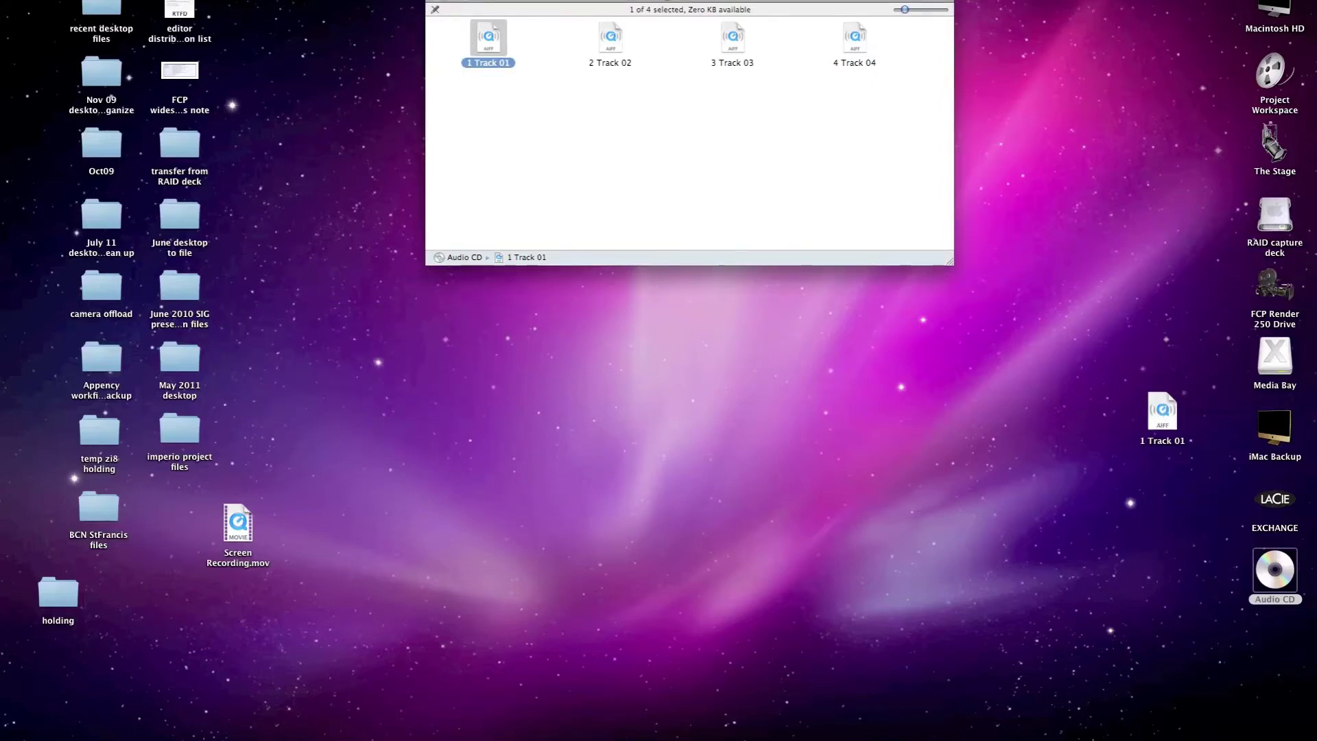
key("super+w")
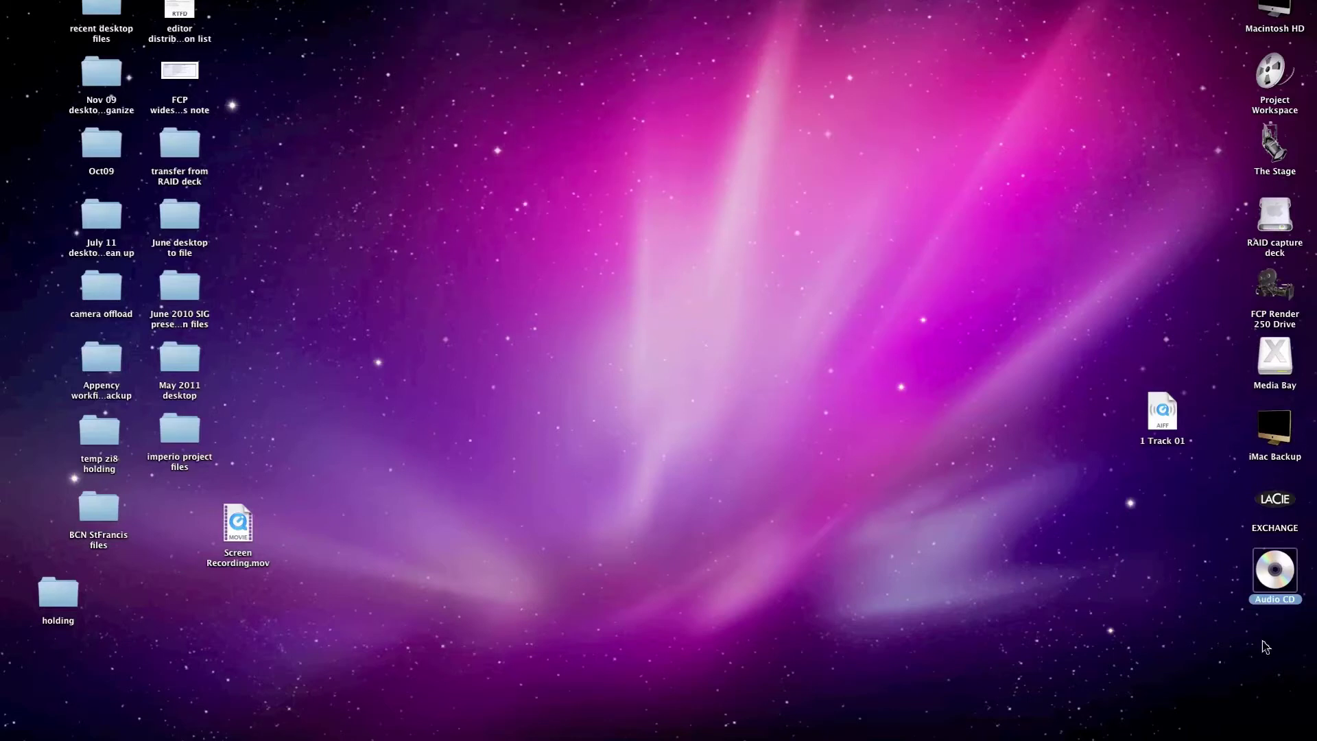
key("super+e")
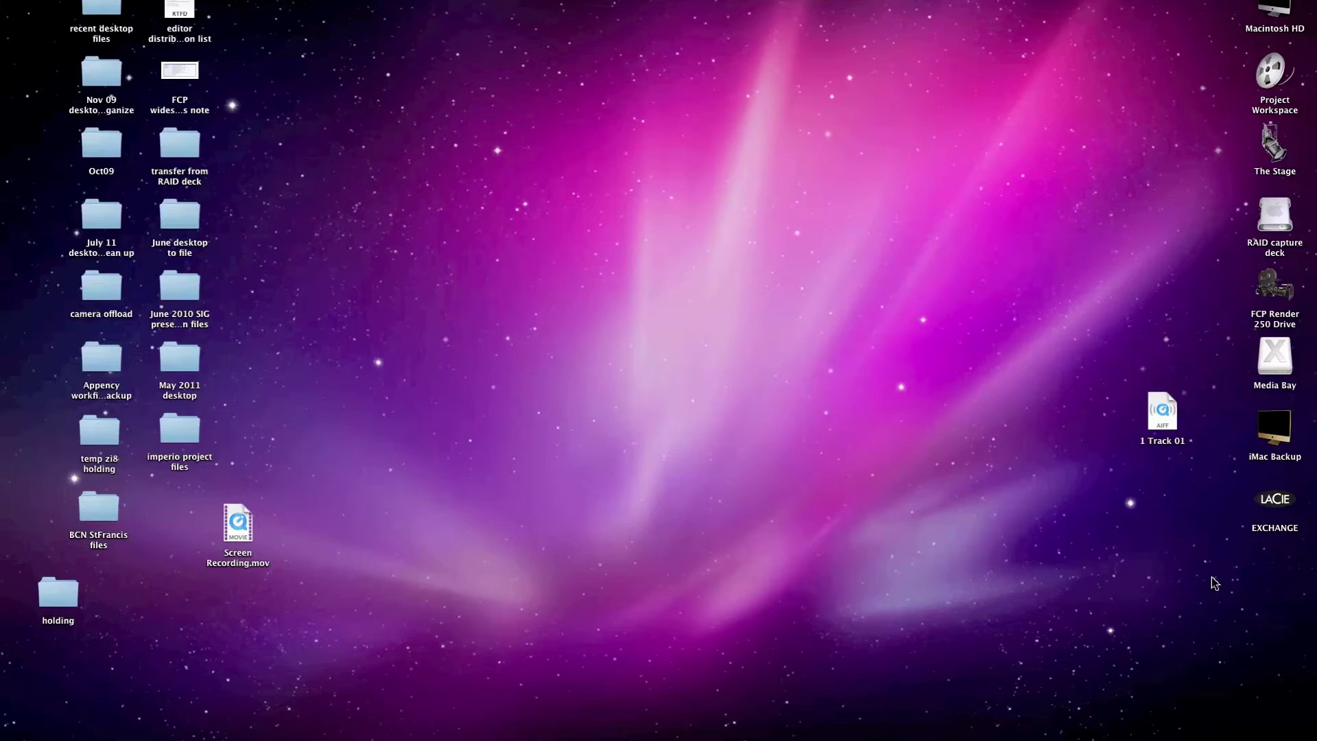
Launch GarageBand and start a new project from the Piano template.
left_click(292, 724)
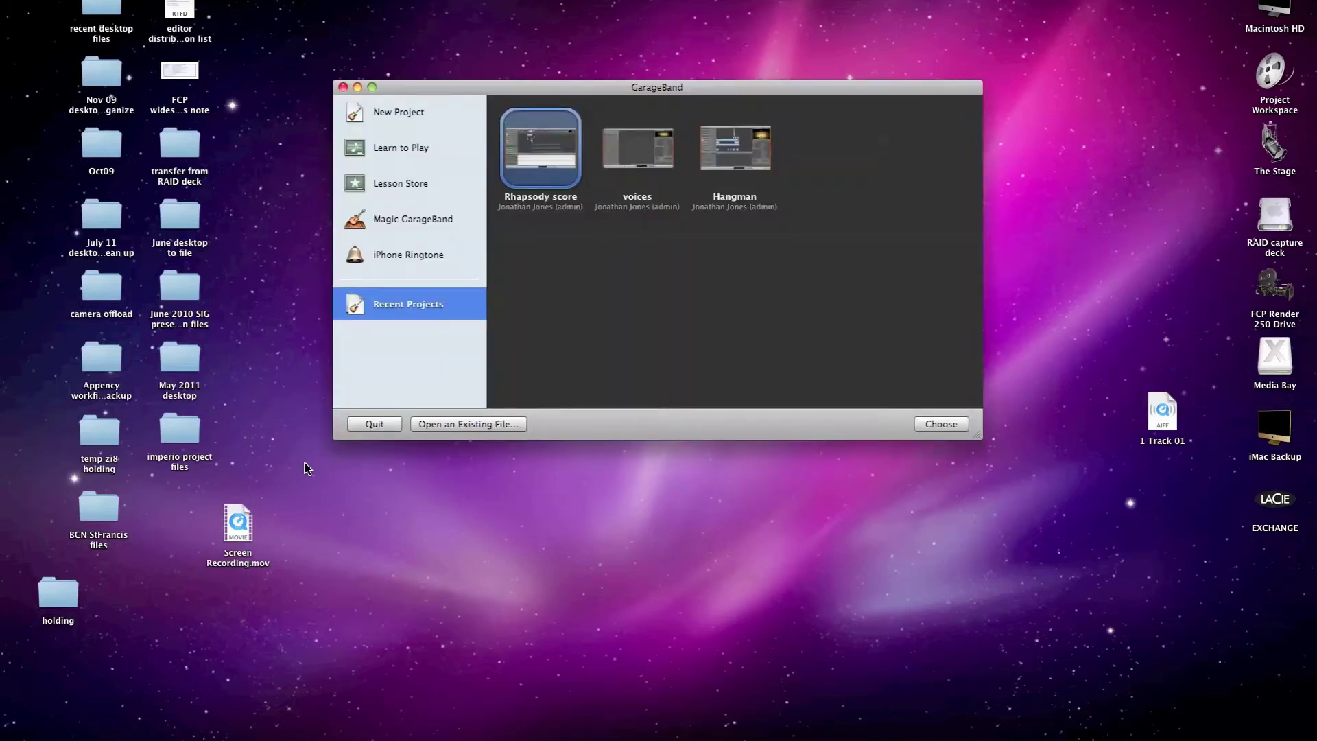
left_click(395, 113)
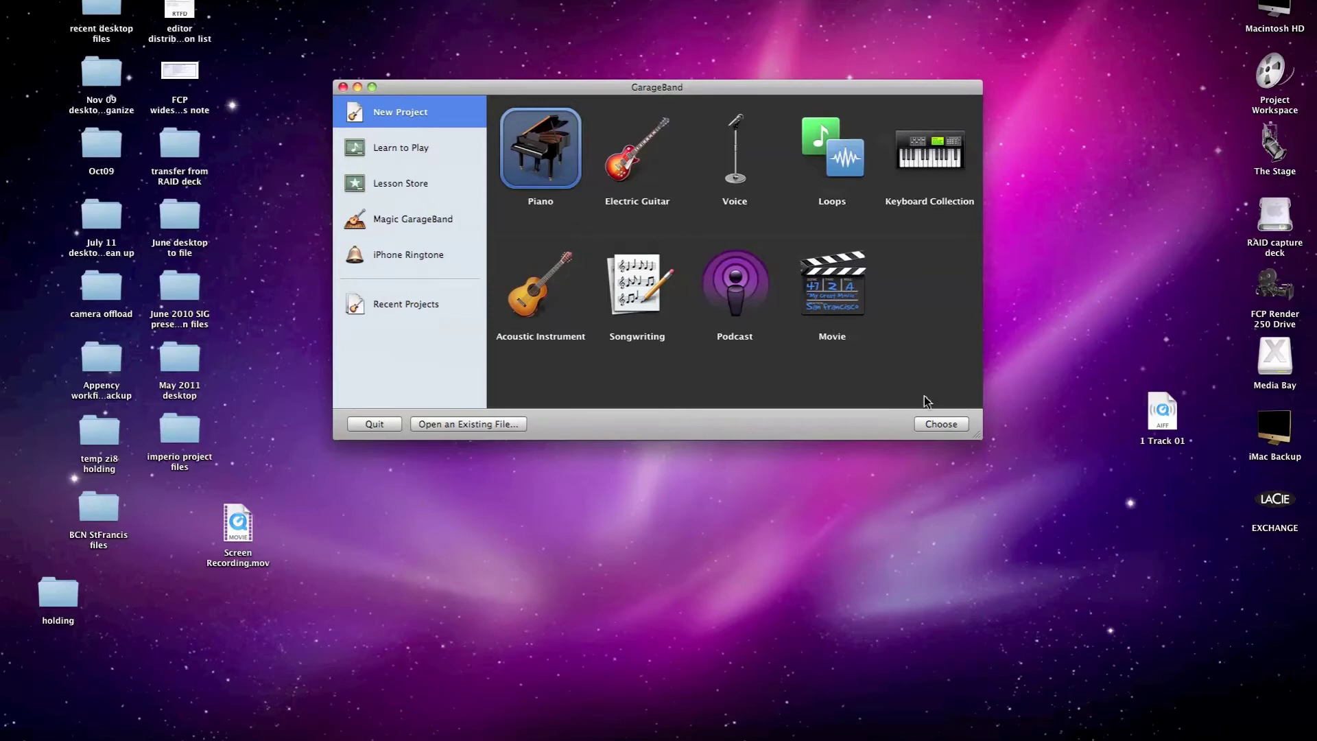
left_click(941, 425)
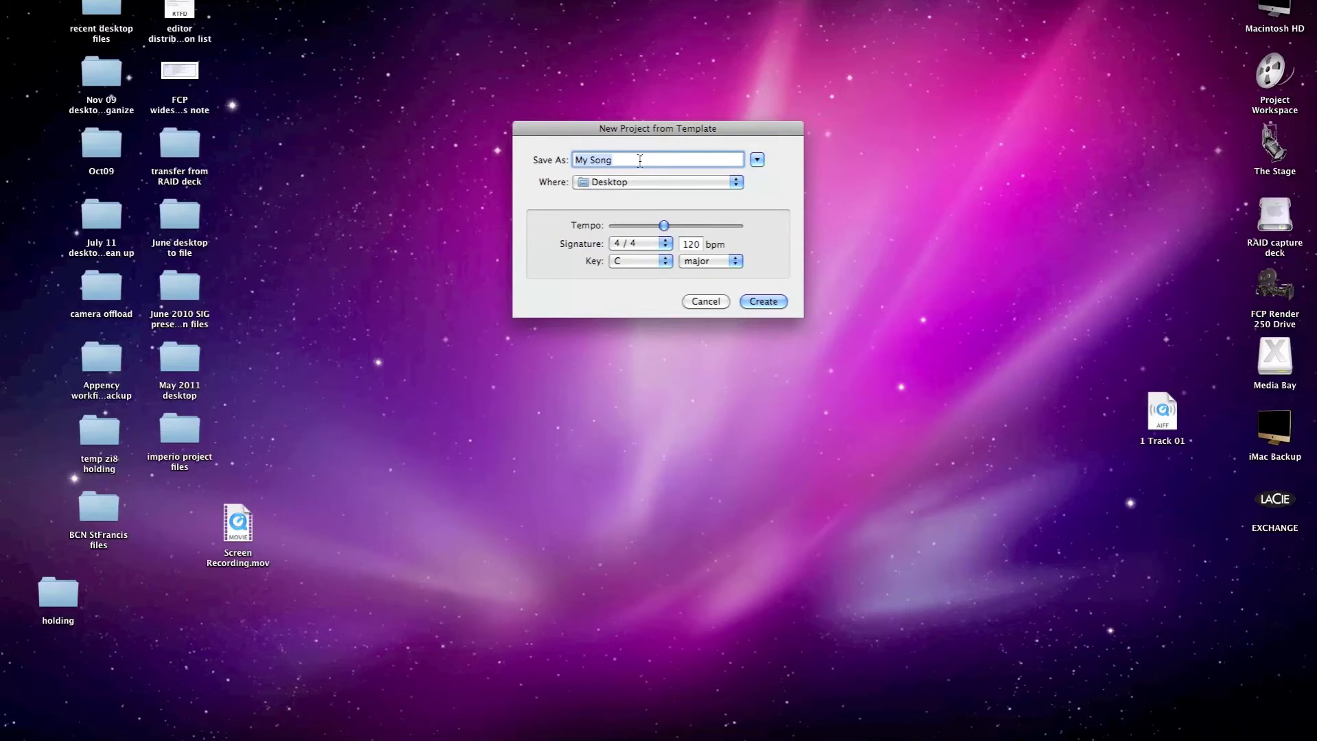
Create the piano project as 'test edit file' on the Desktop.
type("test edit file")
left_click(763, 300)
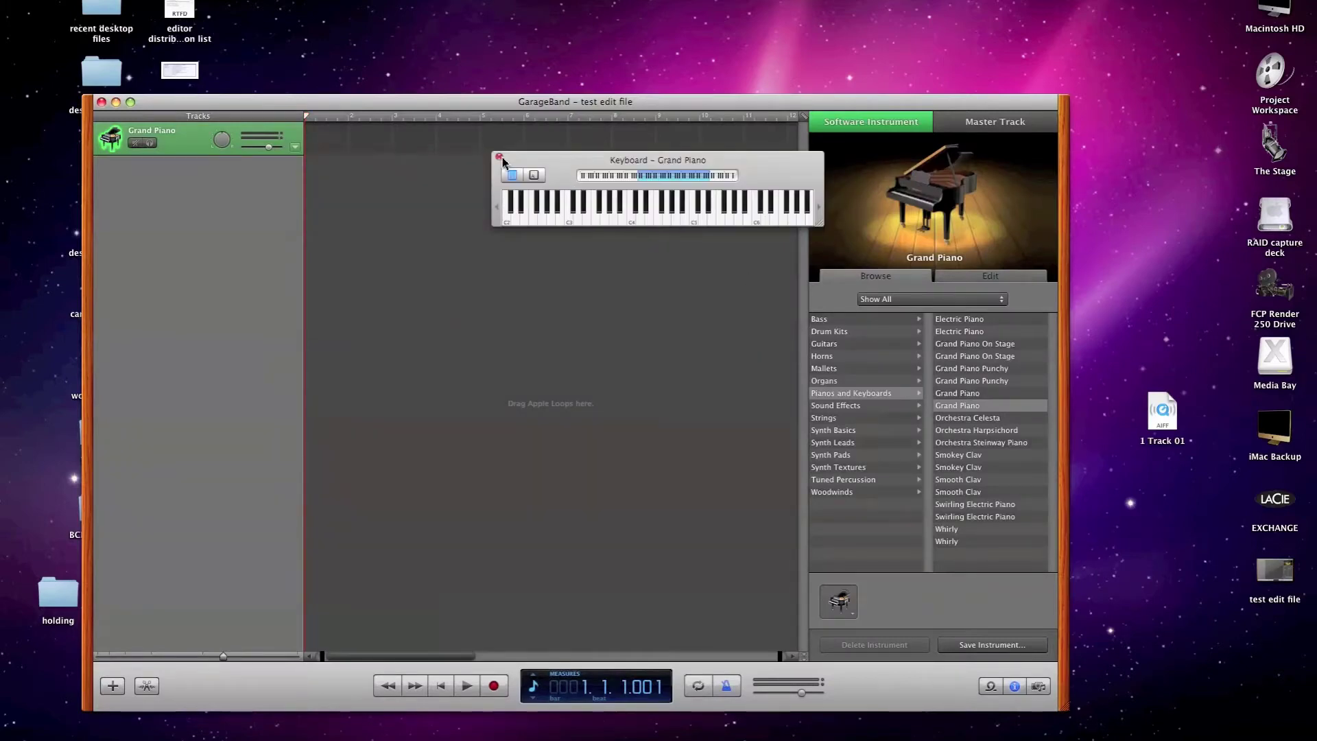
Close the piano keyboard, delete the Grand Piano track, and drag '1 Track 01' into the project.
left_click(499, 157)
left_click_drag(511, 109, 580, 16)
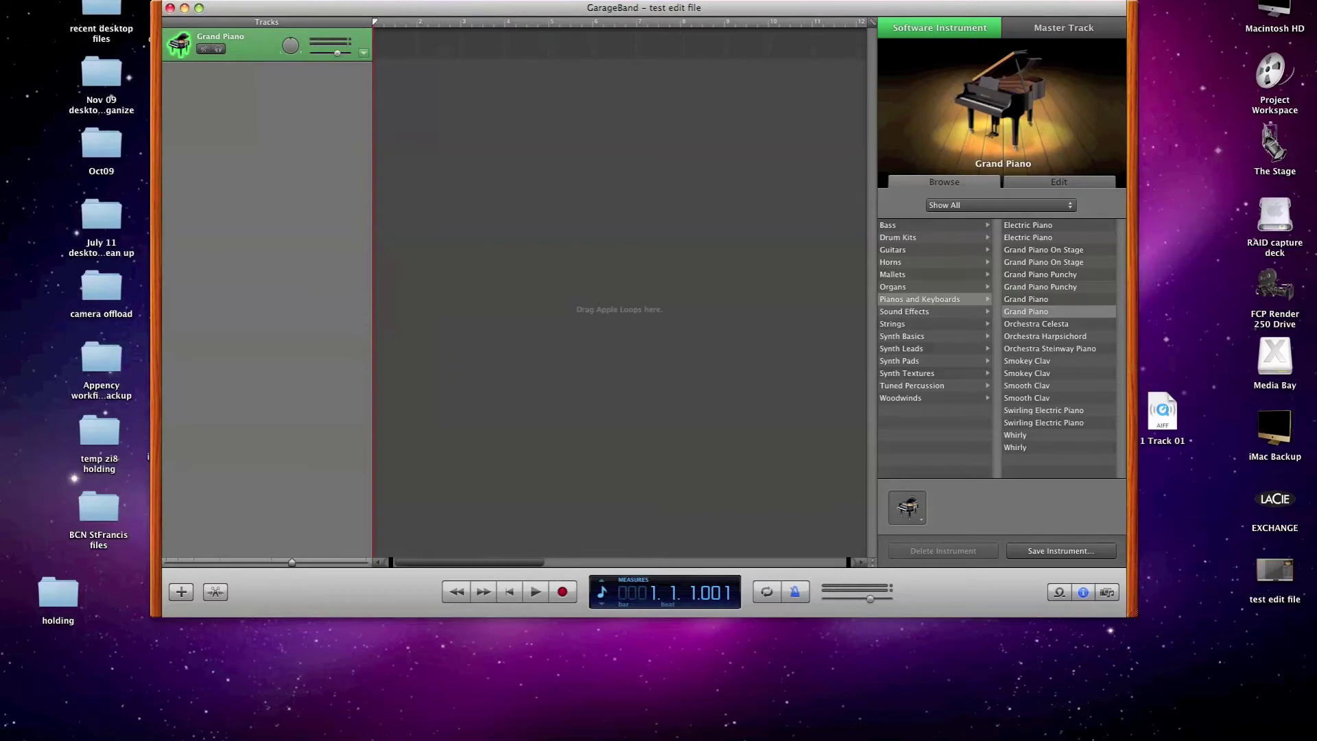
left_click(185, 0)
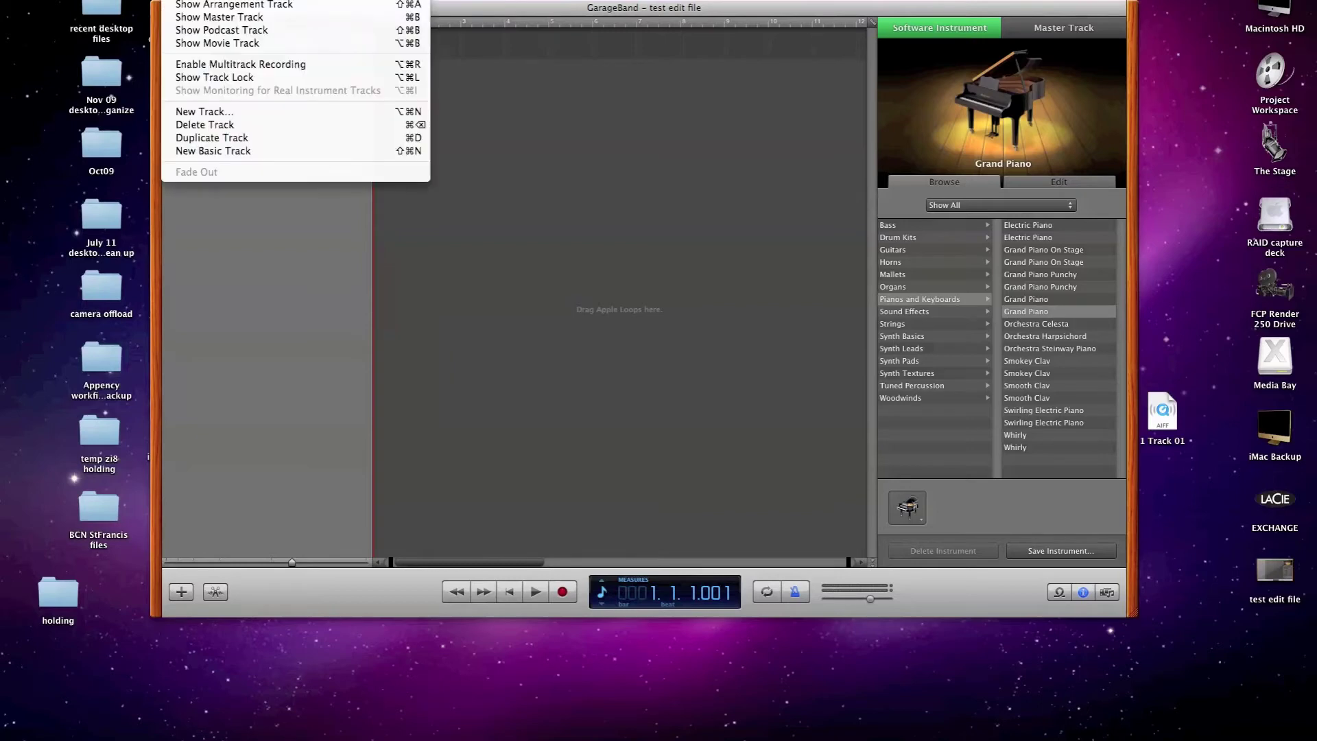
left_click(211, 126)
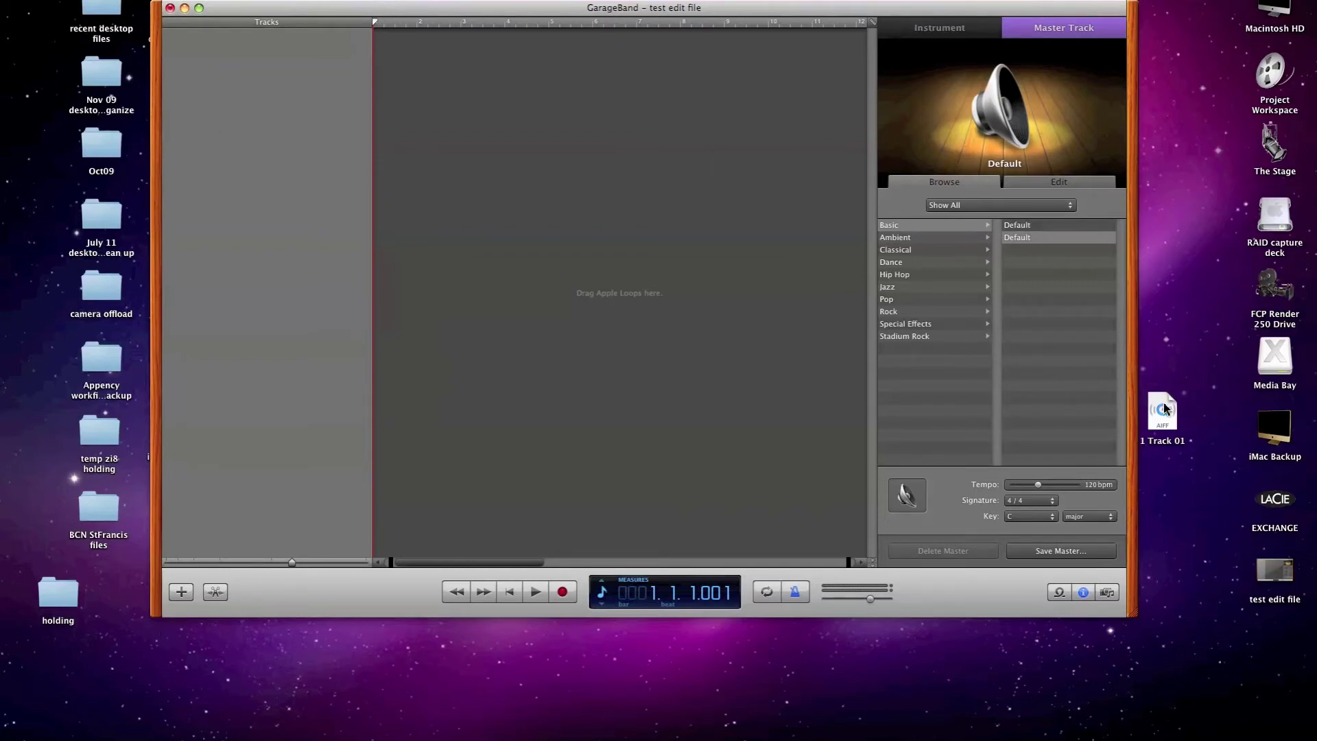
left_click_drag(1164, 409, 597, 216)
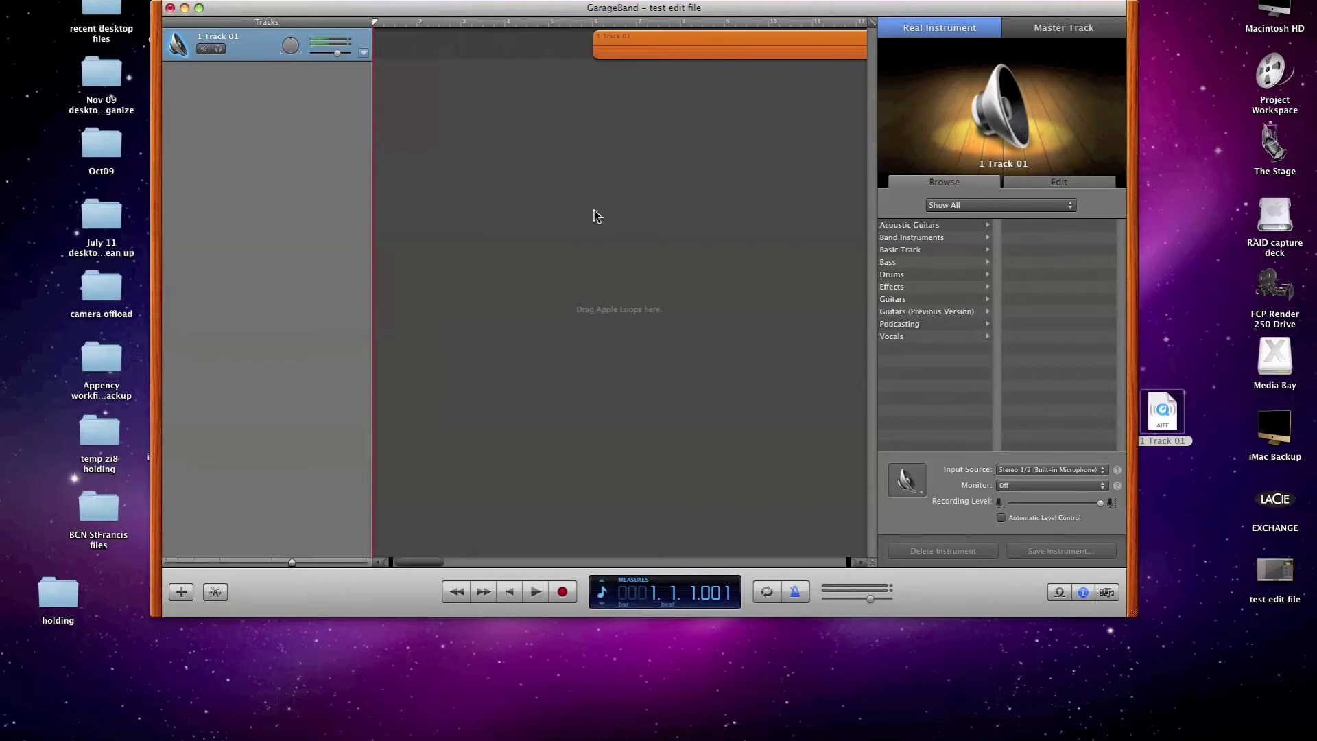
Slide the '1 Track 01' region toward the timeline start, adjust the zoom, and play it back.
left_click_drag(735, 48, 550, 46)
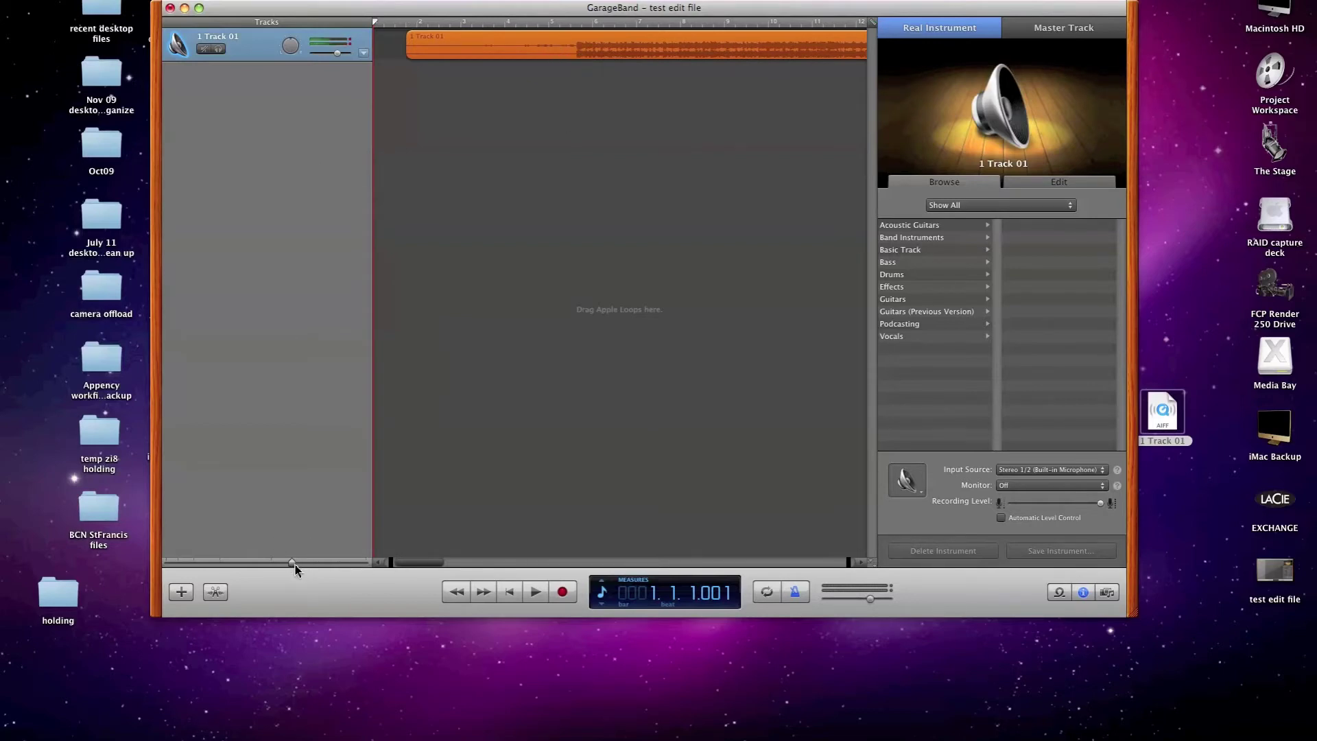
left_click_drag(293, 563, 240, 563)
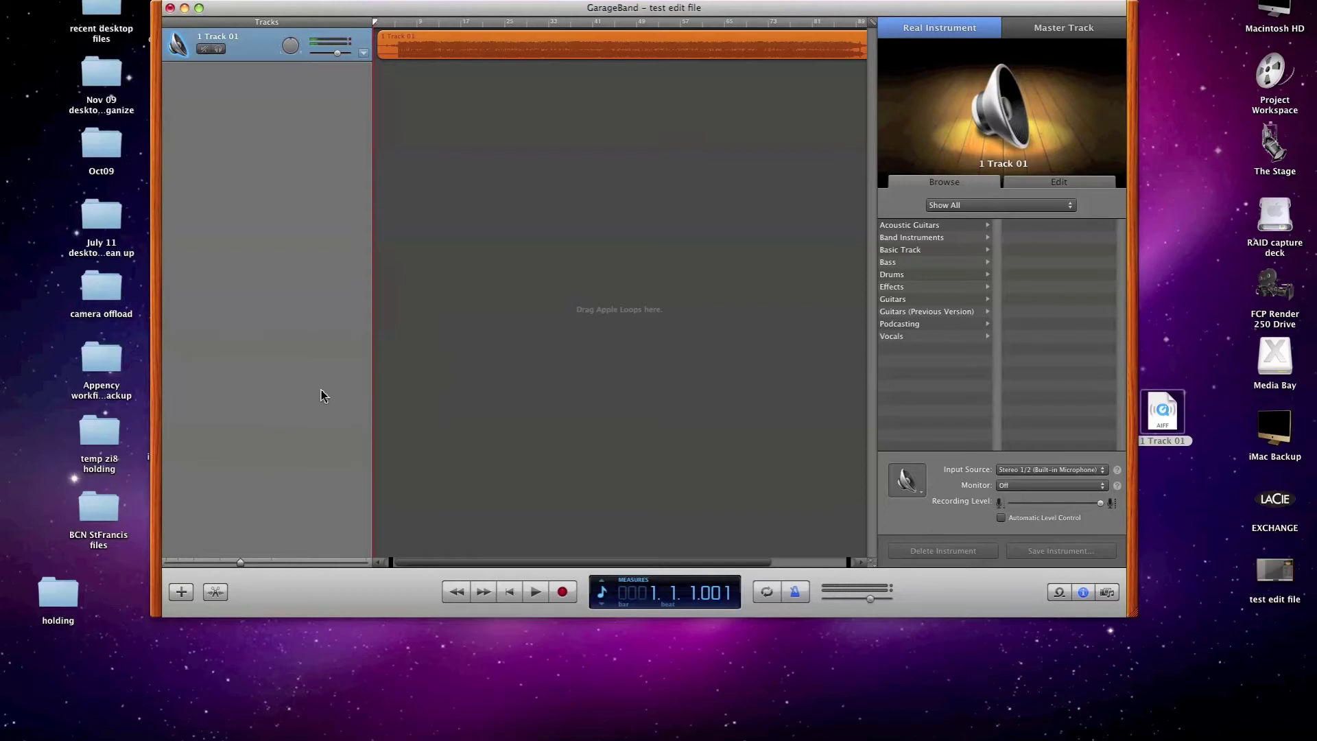
left_click_drag(239, 563, 302, 564)
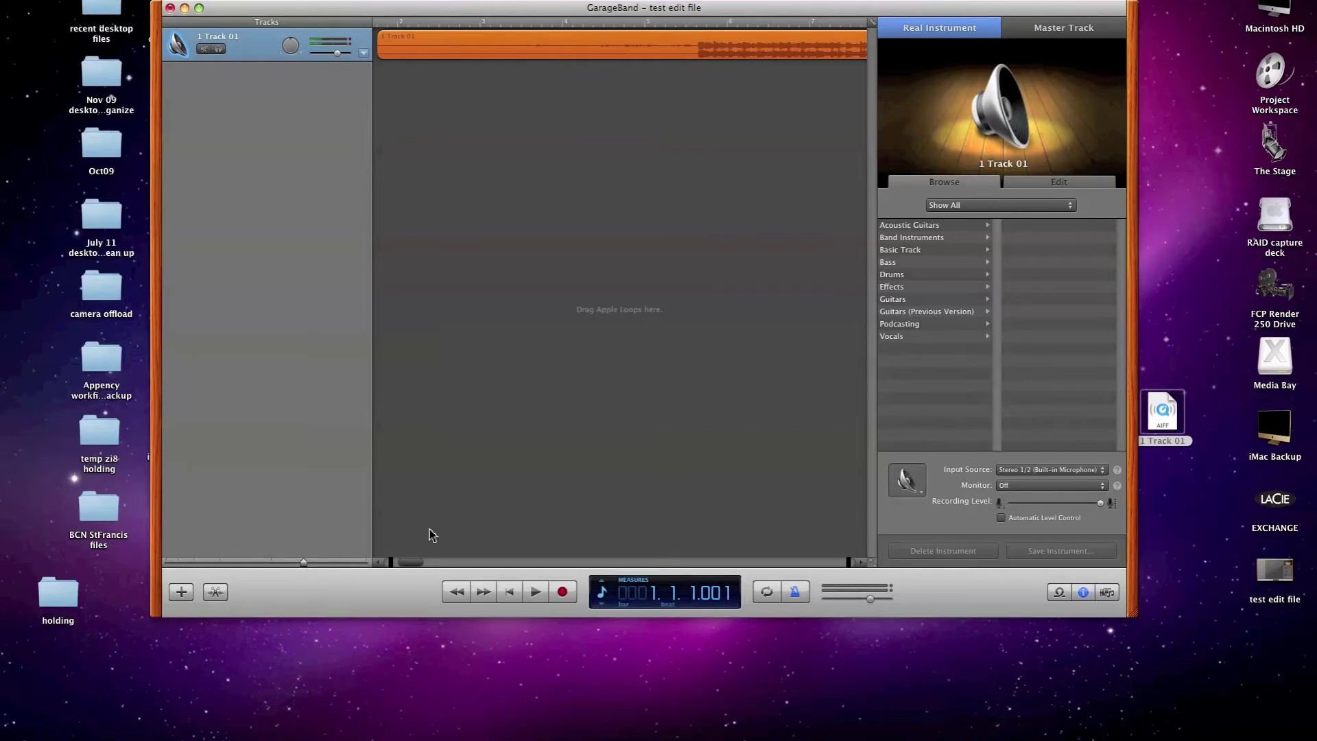
left_click(535, 592)
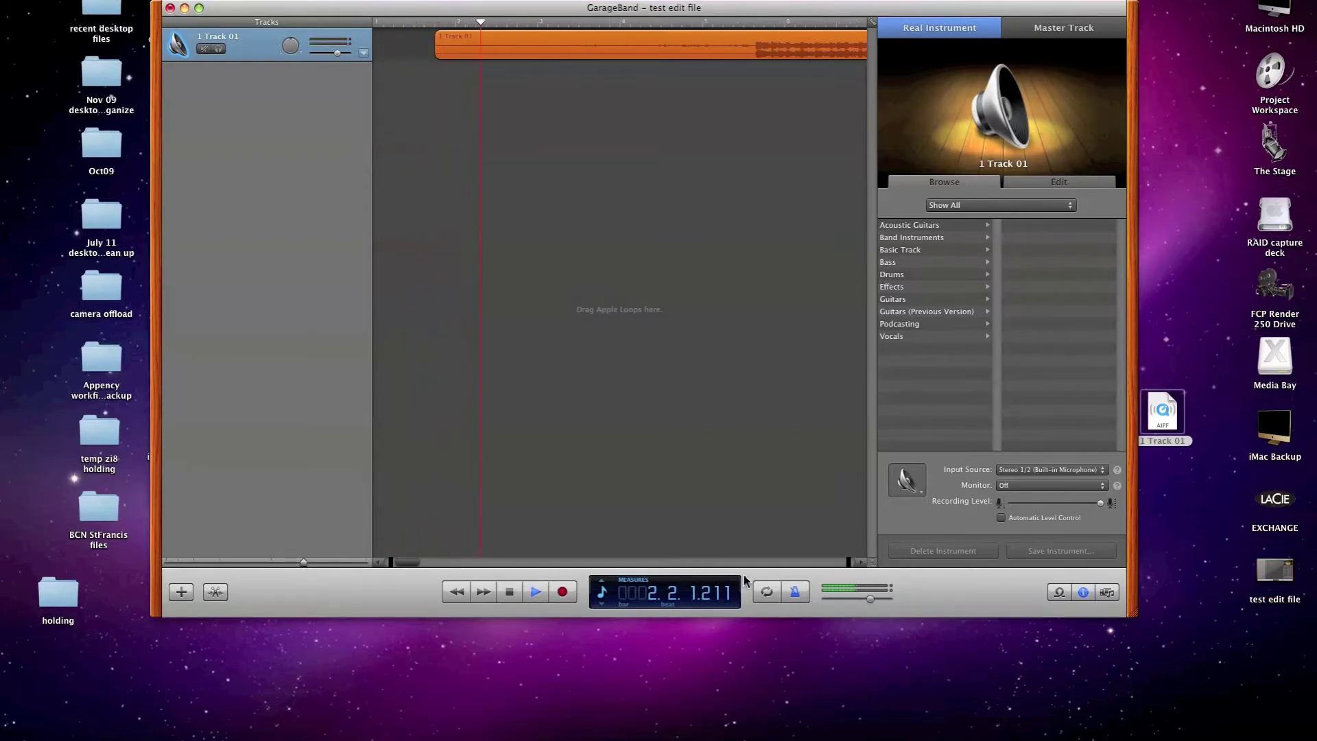
Turn off the metronome, stop playback, trim the region's opening, and show the Track Editor.
left_click(794, 594)
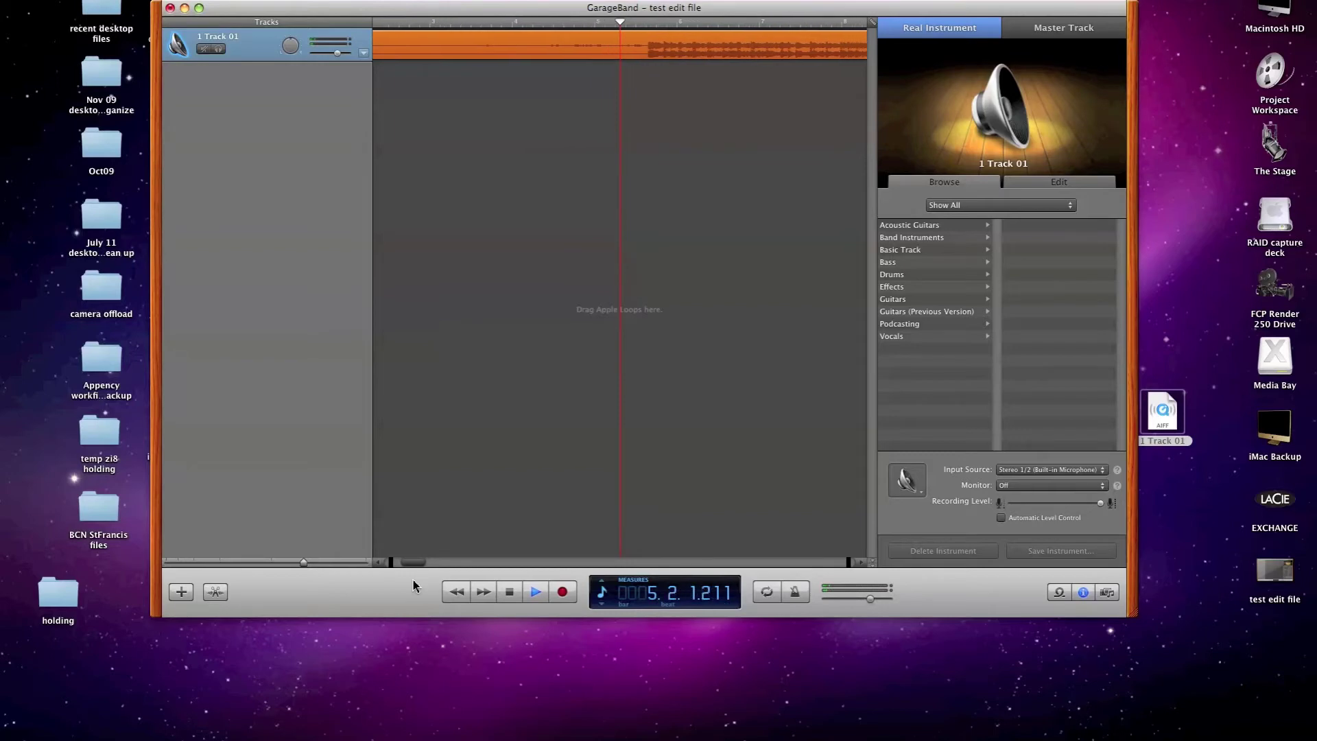
left_click(535, 592)
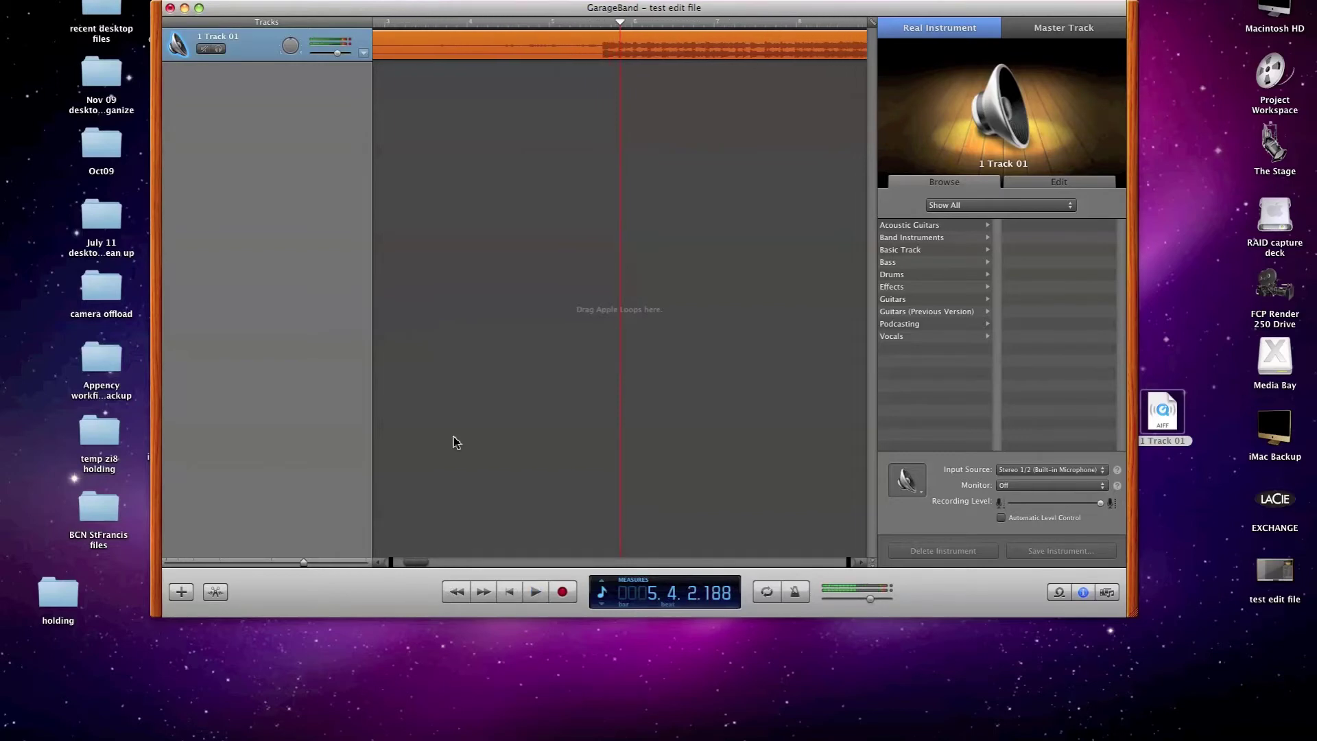
scroll(615, 331, "left", 2)
scroll(615, 330, "left", 3)
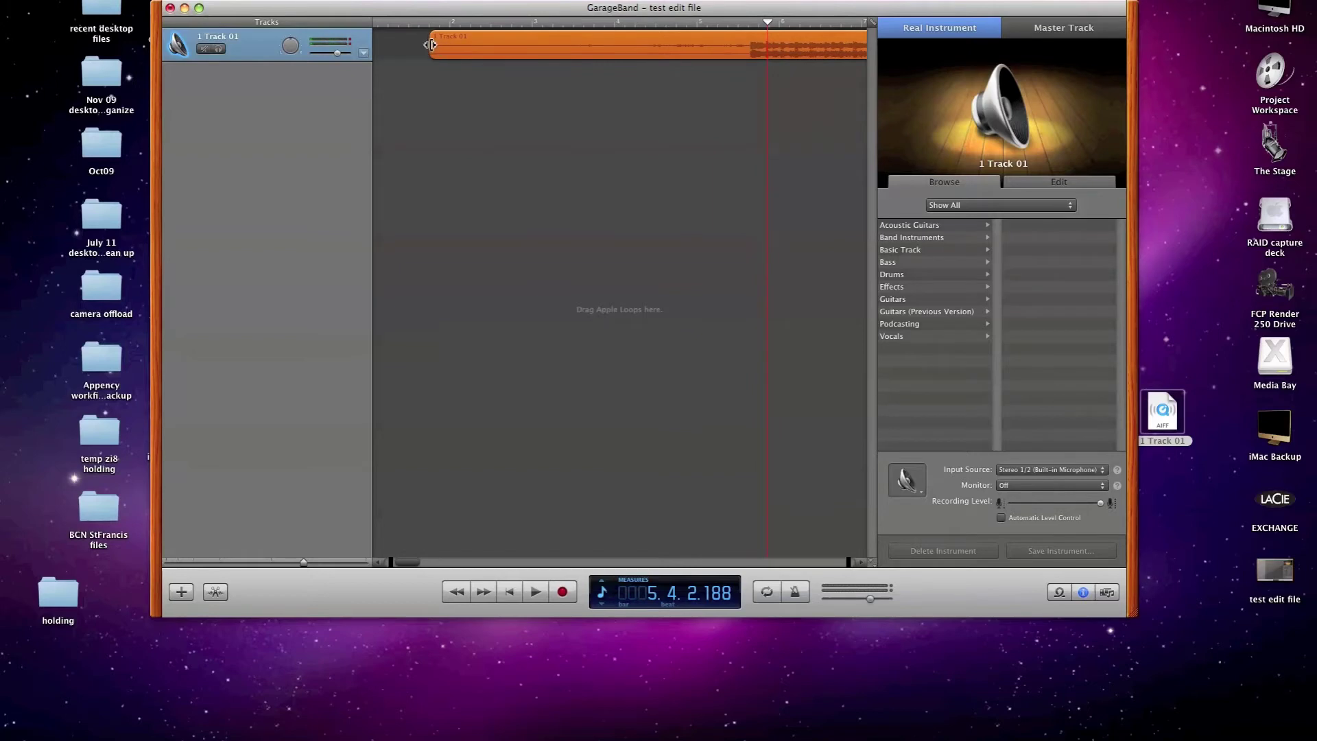
left_click_drag(430, 44, 739, 47)
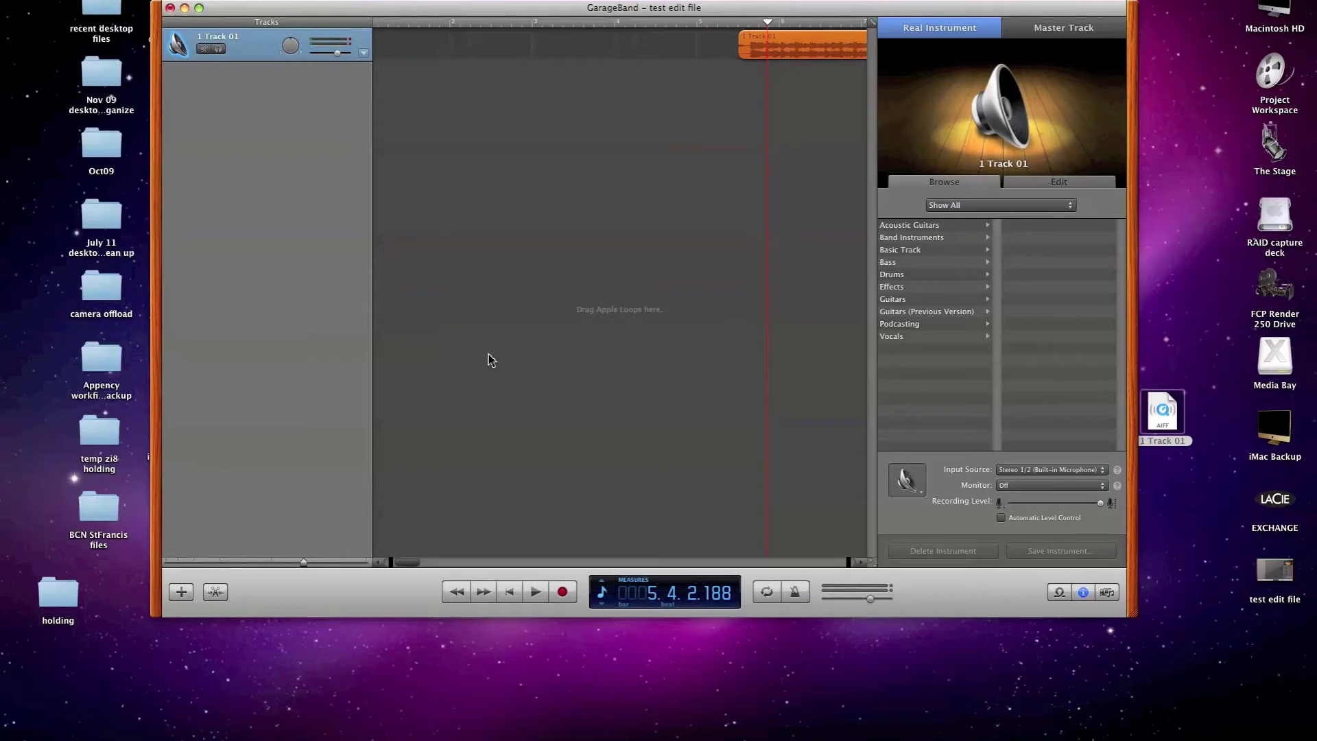
left_click(216, 594)
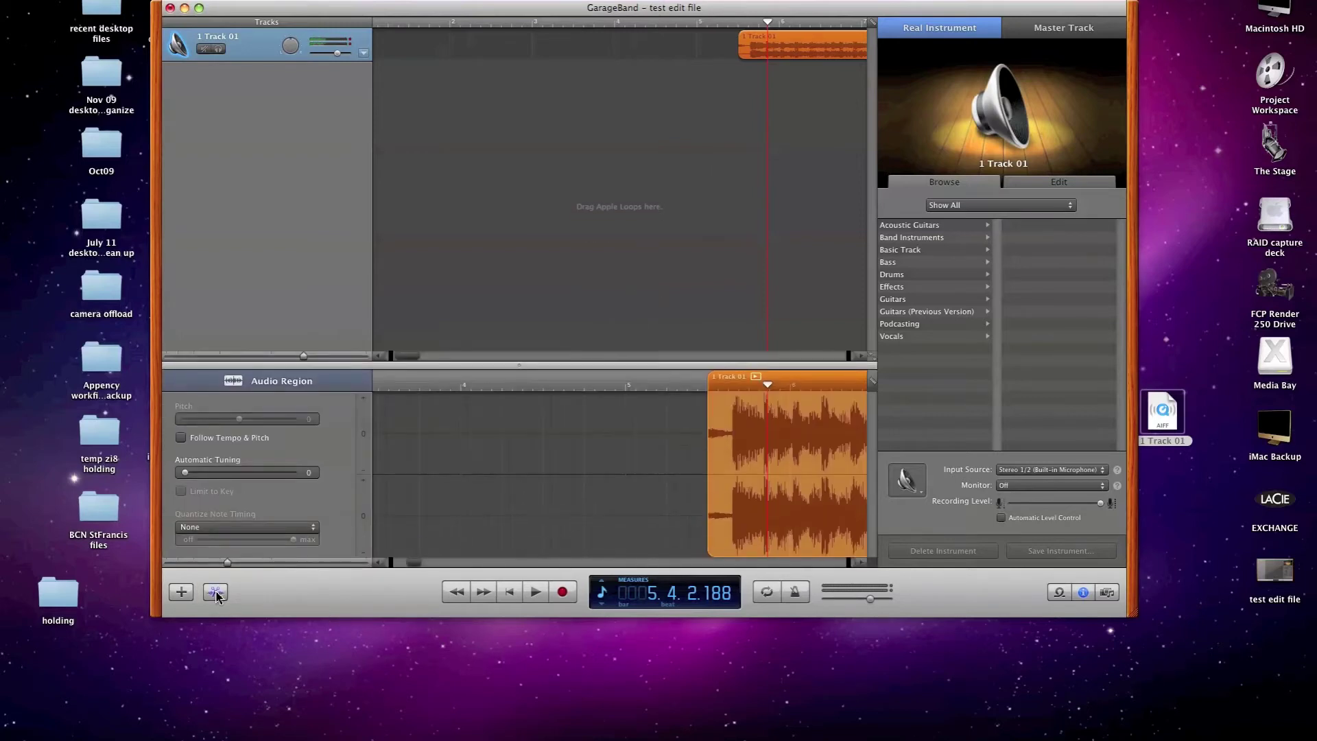
Split the audio region at the playhead using Edit > Split.
left_click(717, 383)
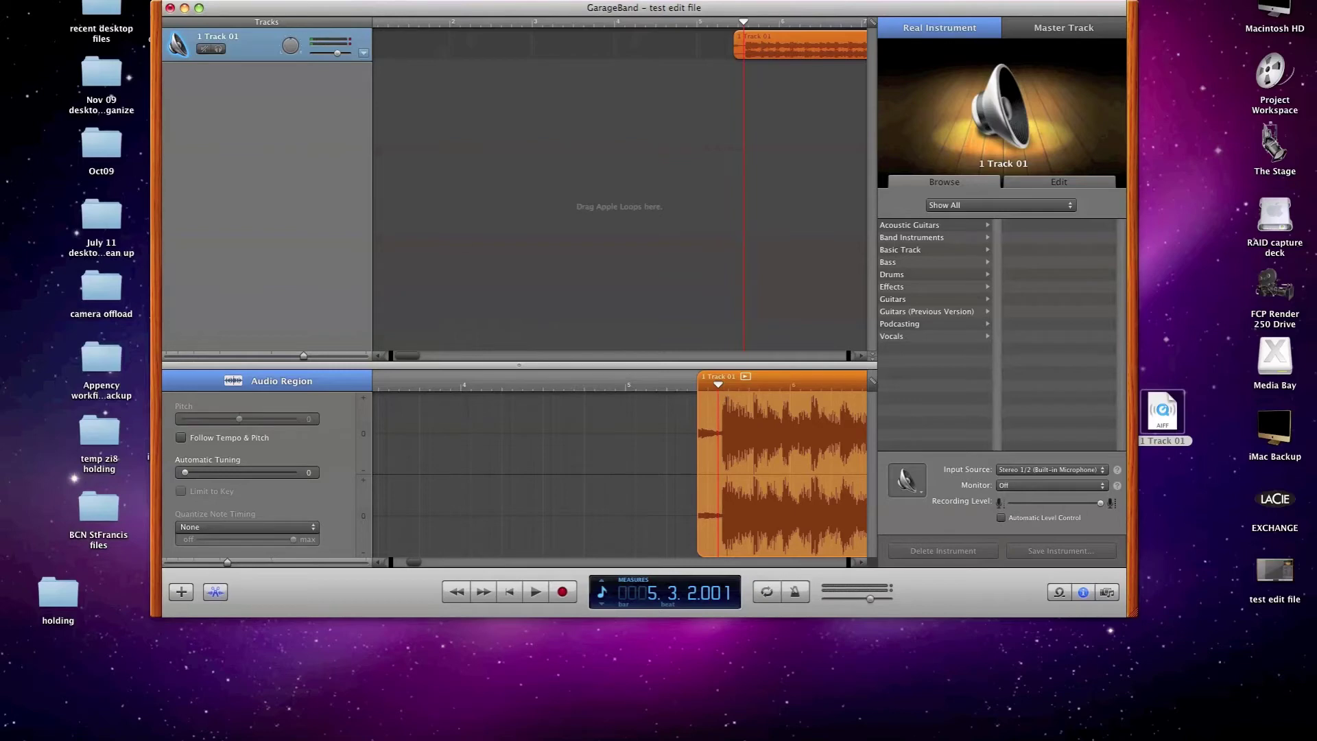
left_click(152, 0)
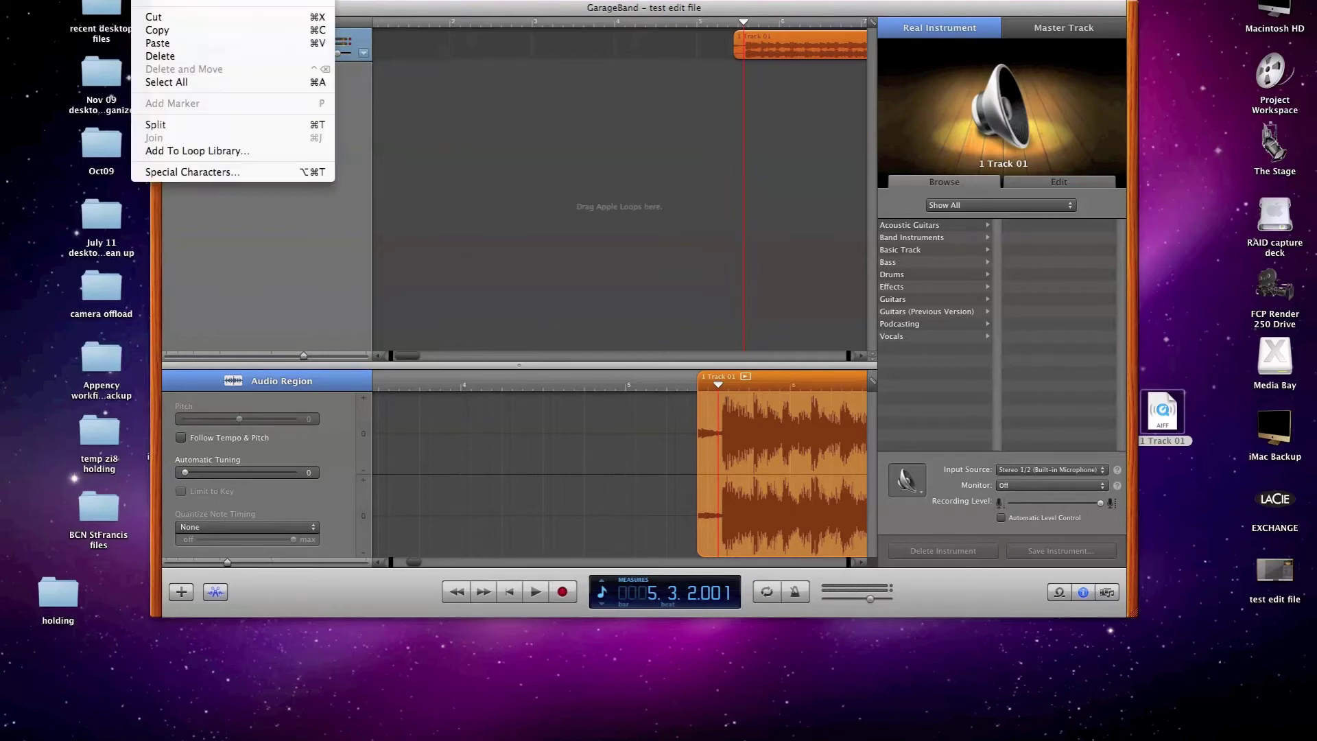
left_click(173, 126)
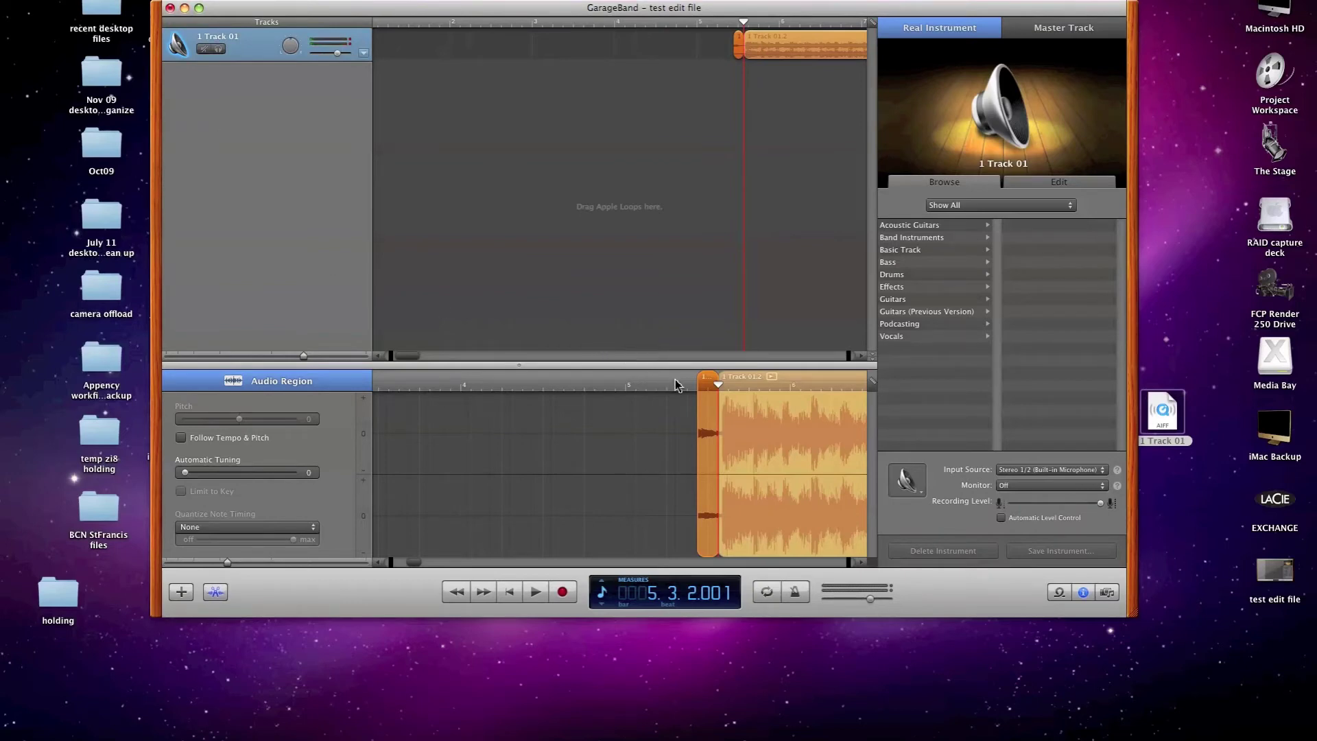
left_click(748, 383)
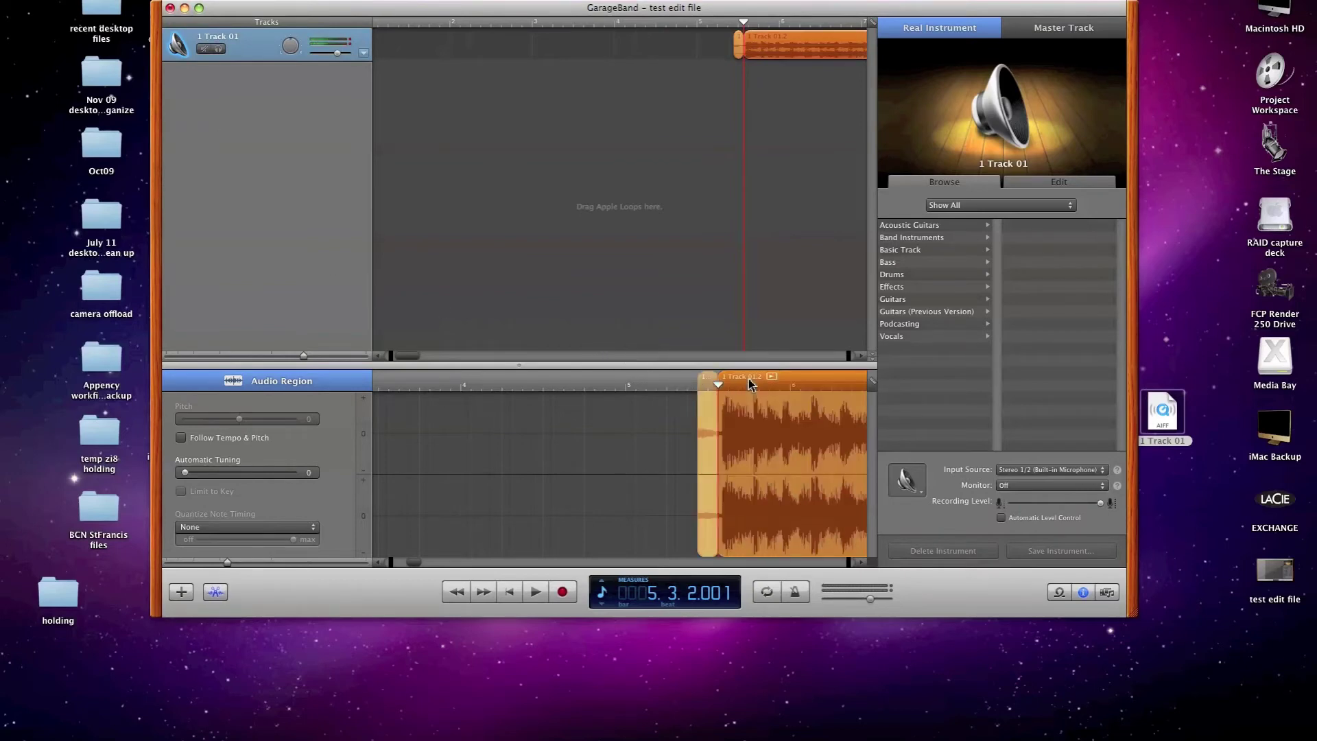
left_click(708, 384)
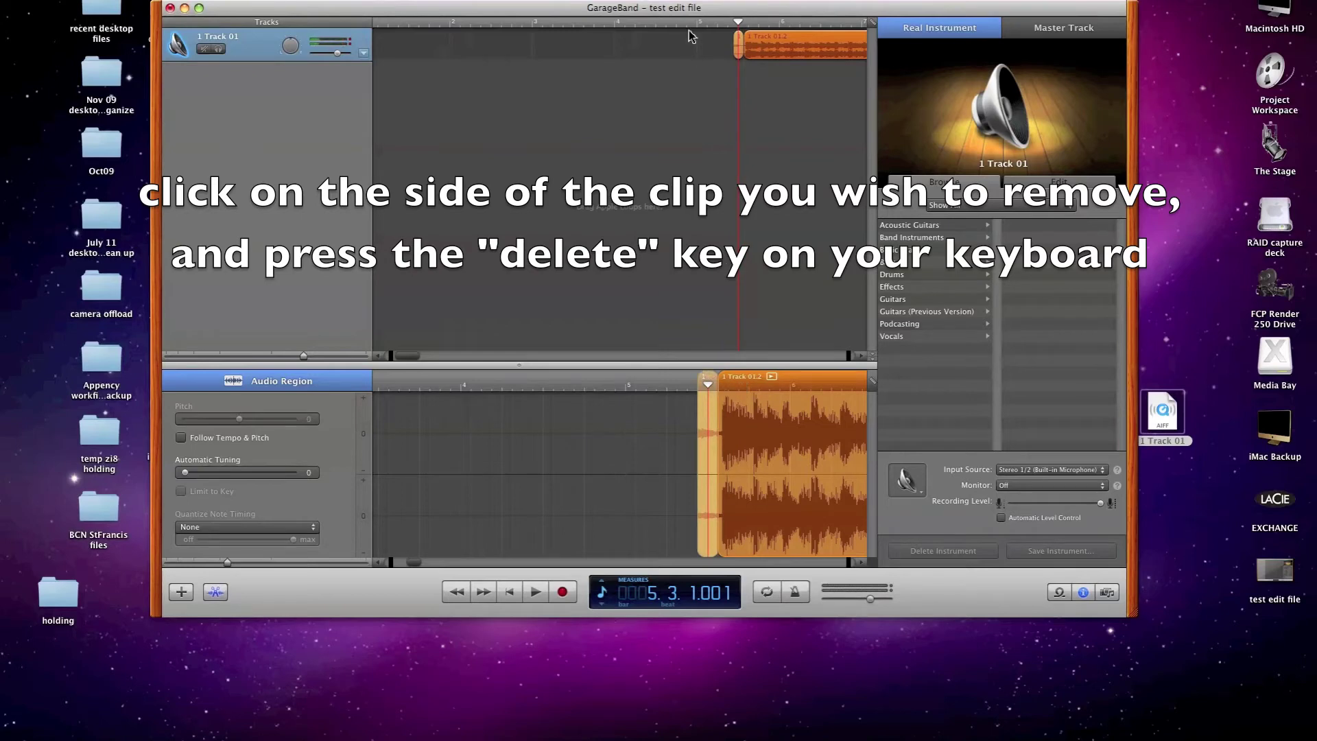
Delete the short leading piece and move the remaining region to bar 1.
left_click(737, 39)
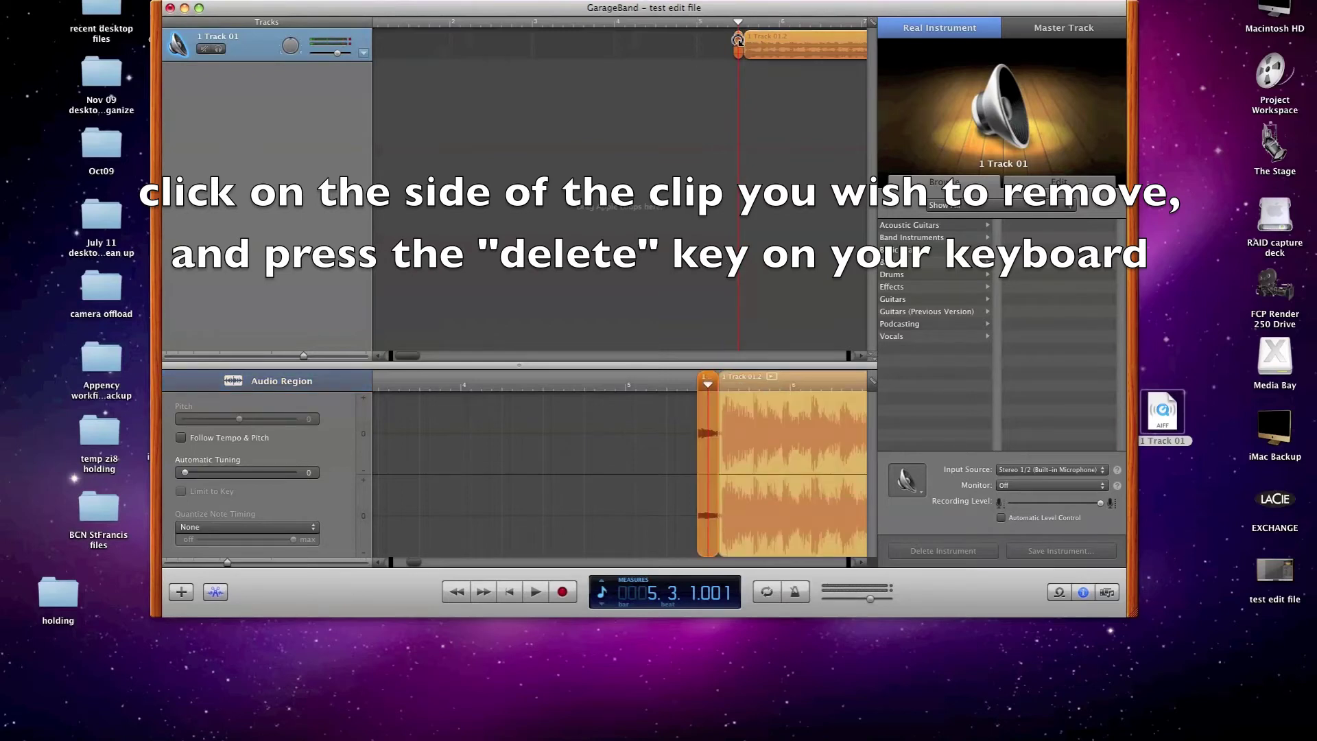
key("Delete")
left_click_drag(795, 47, 433, 49)
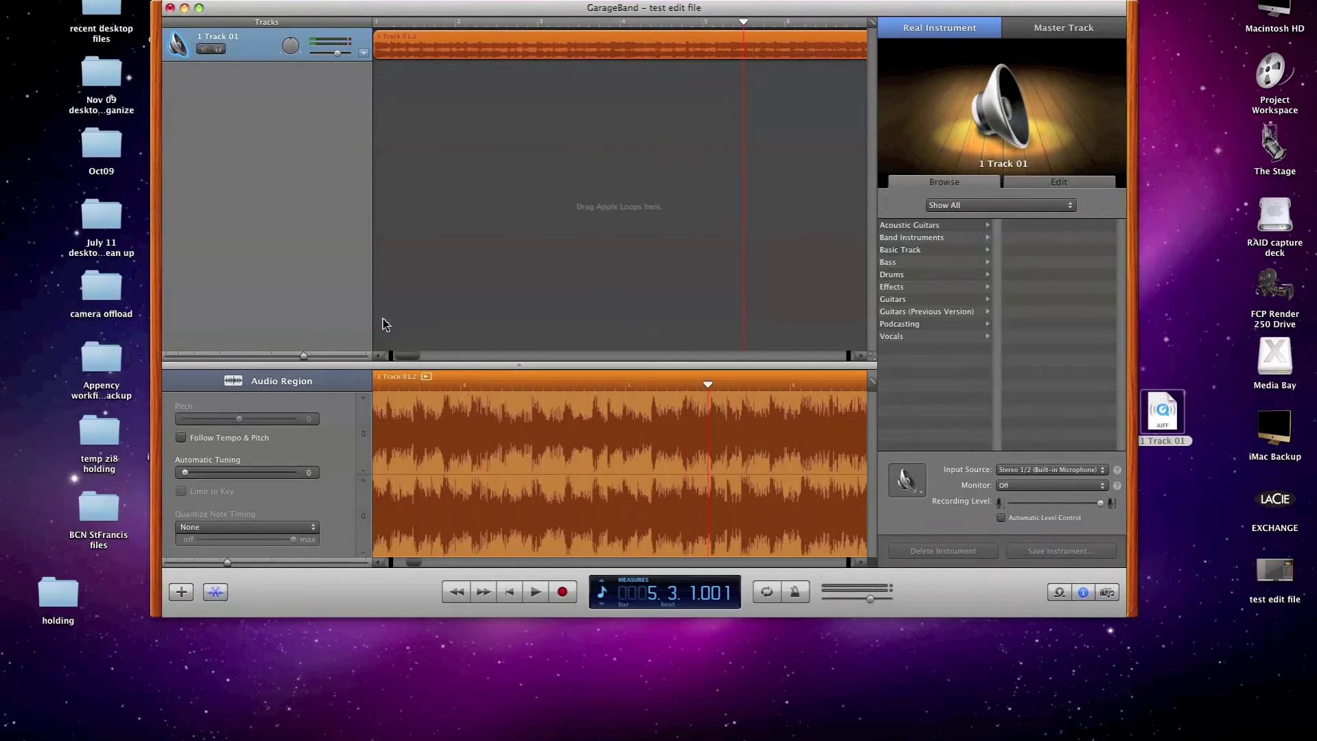
left_click_drag(304, 355, 259, 358)
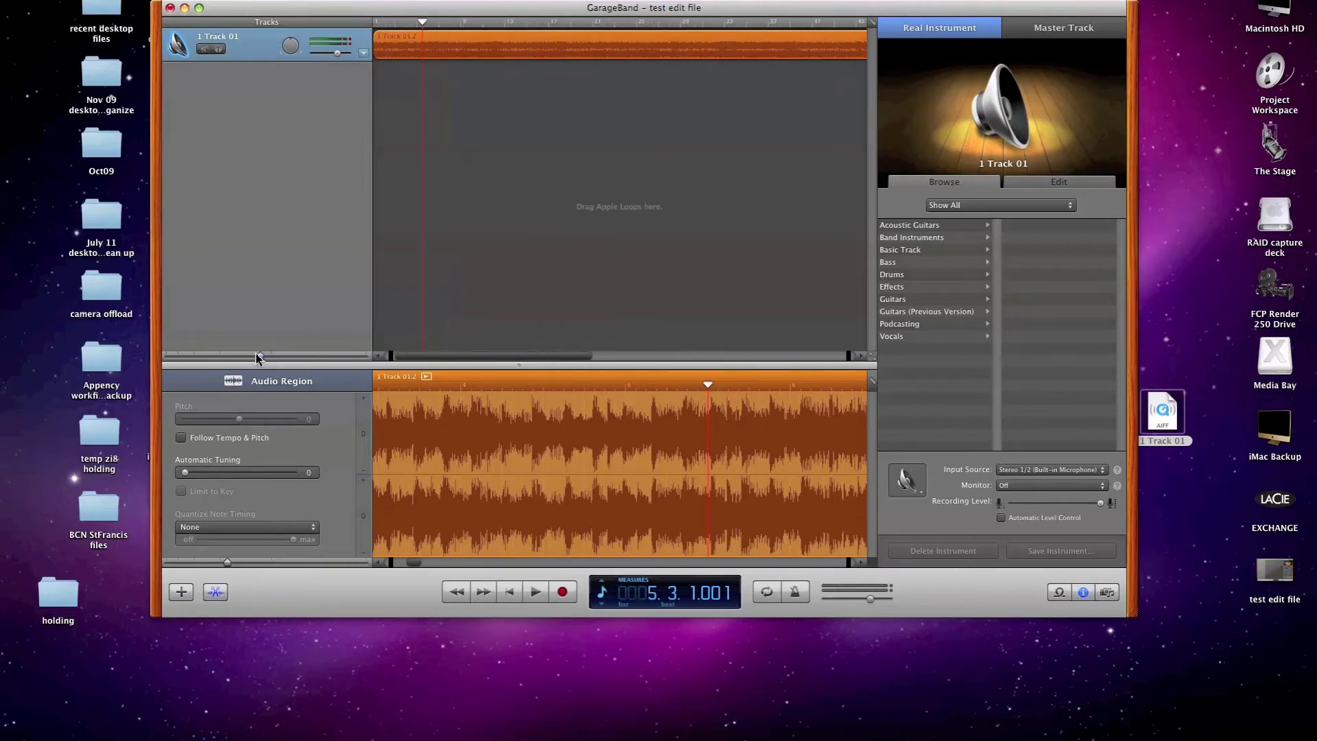
Split the region at bar 28 with Cmd+T and delete everything after it.
left_click(484, 591)
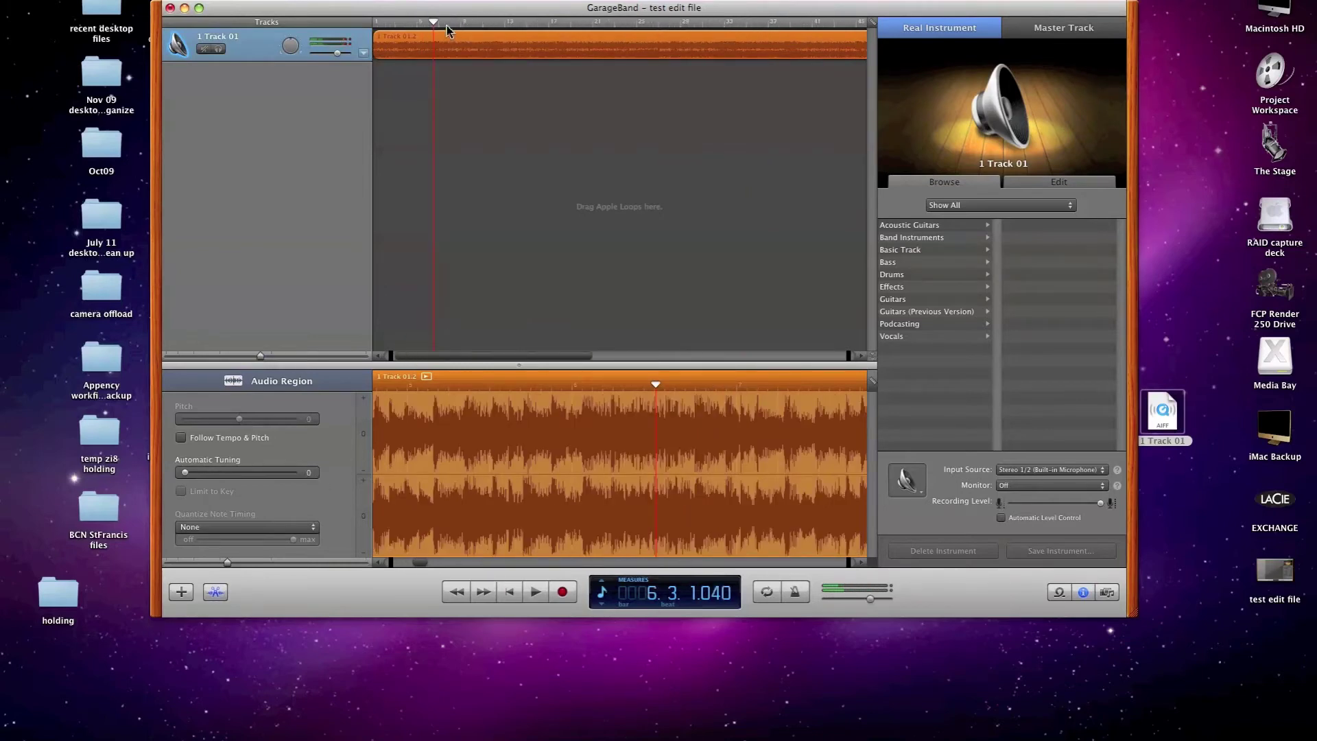
left_click_drag(434, 23, 662, 28)
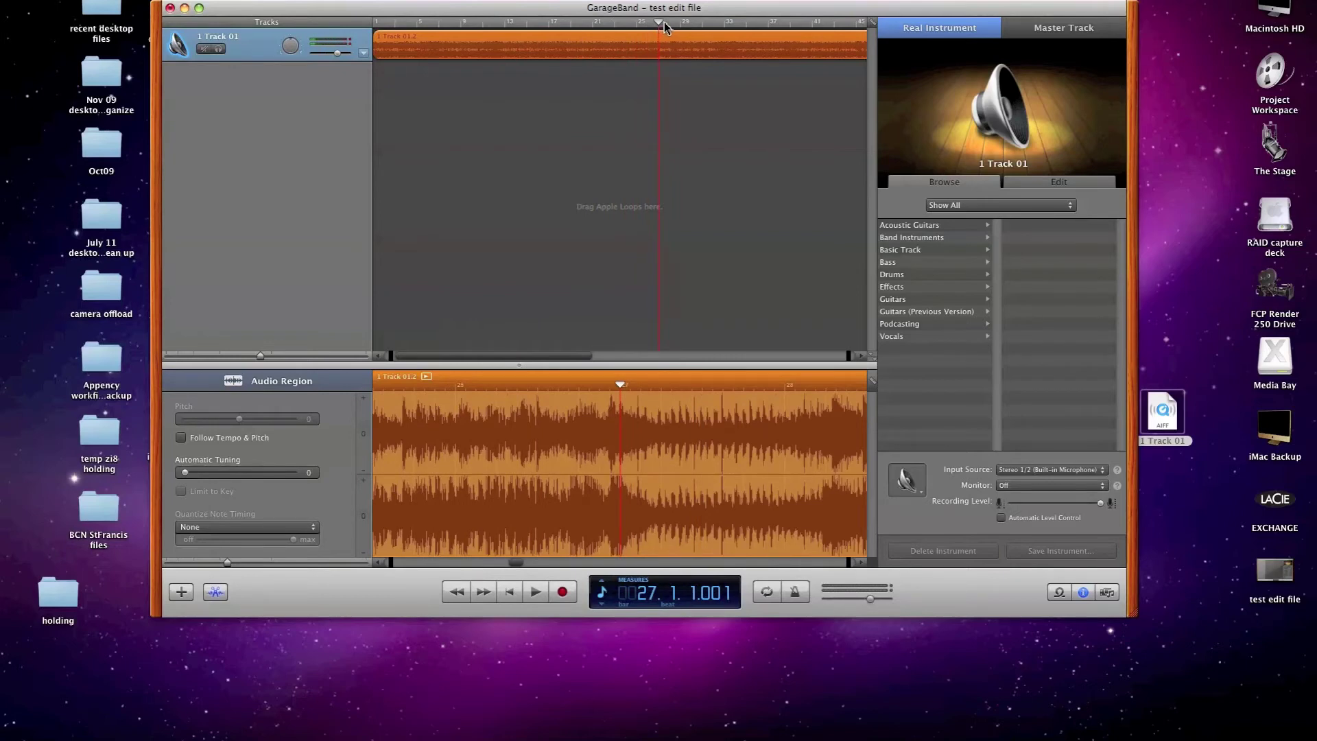
left_click_drag(665, 26, 668, 26)
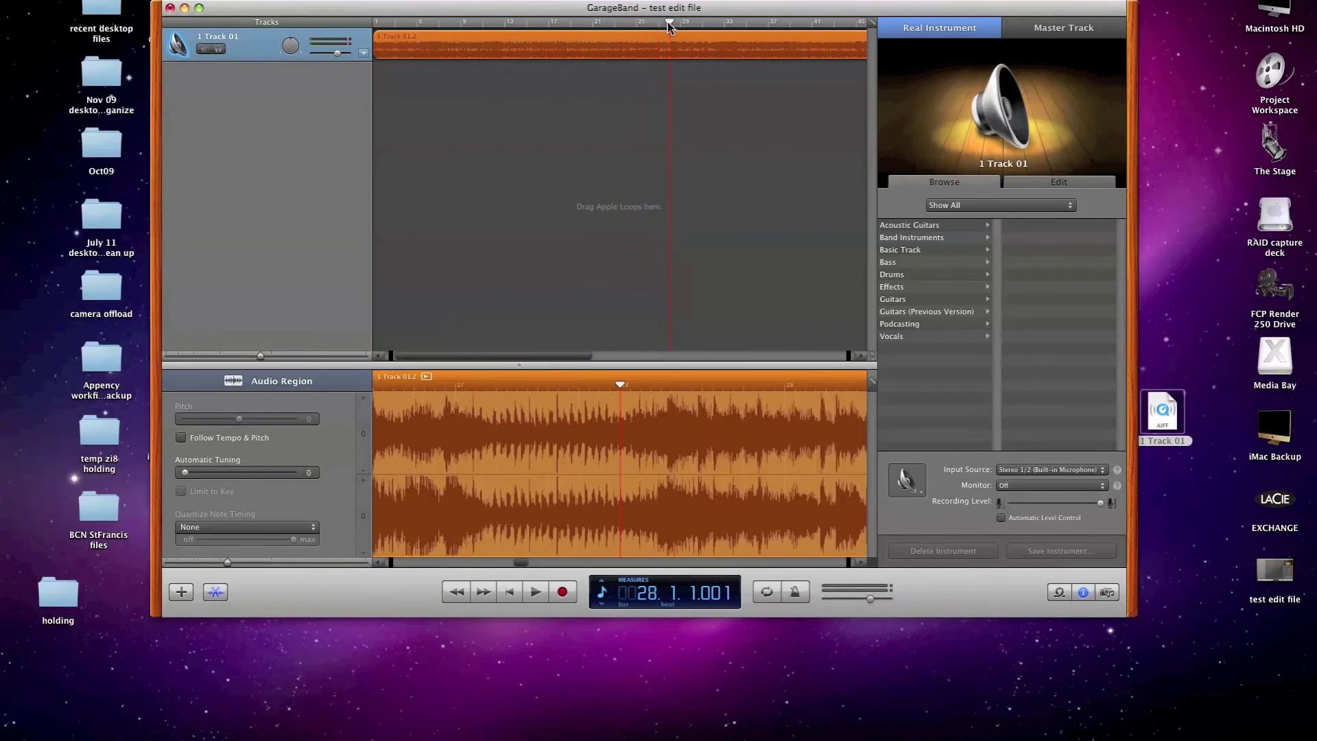
key("super+t")
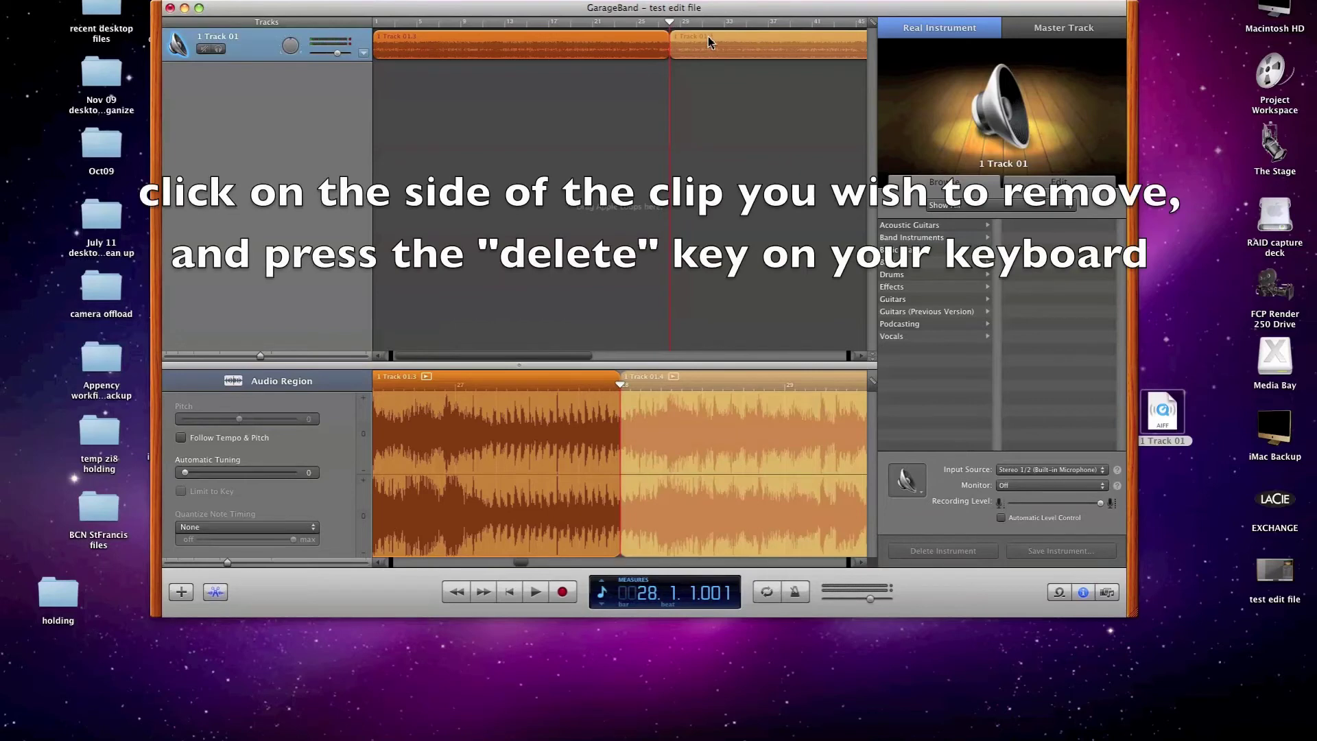
key("Delete")
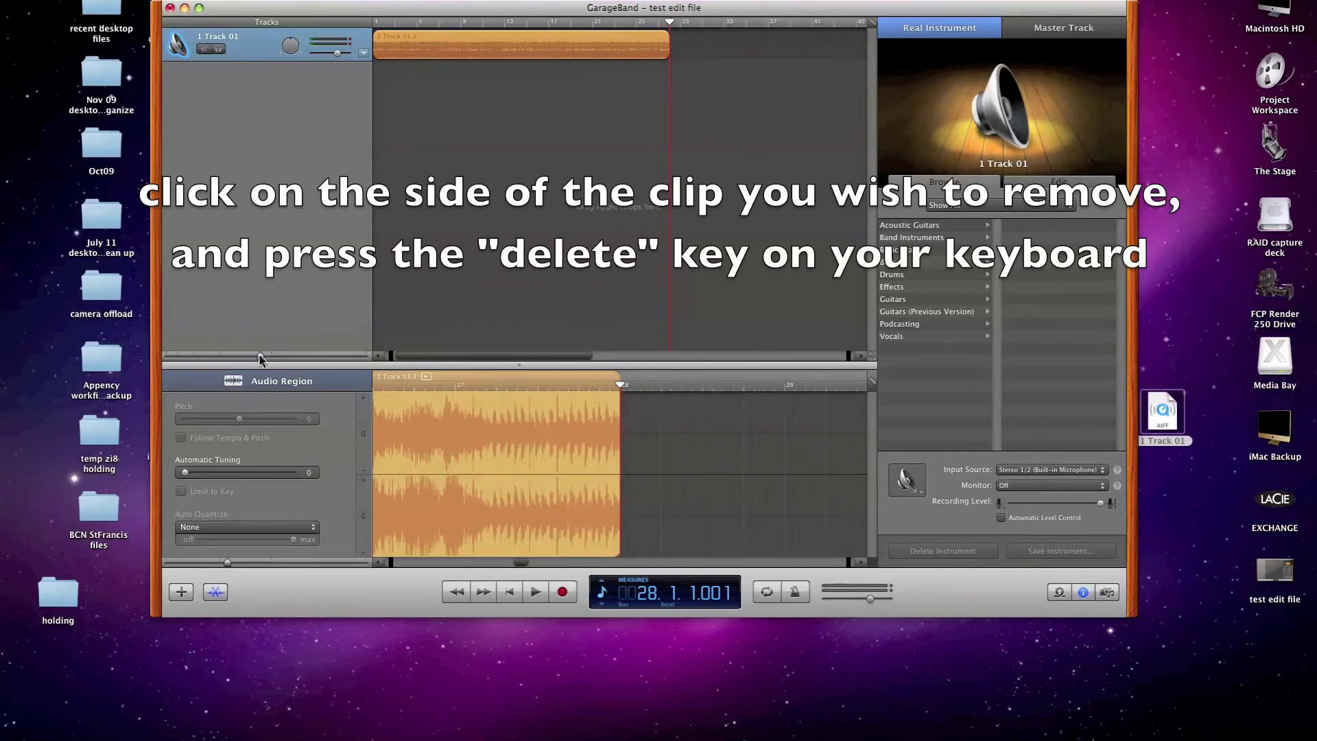
left_click_drag(262, 354, 329, 355)
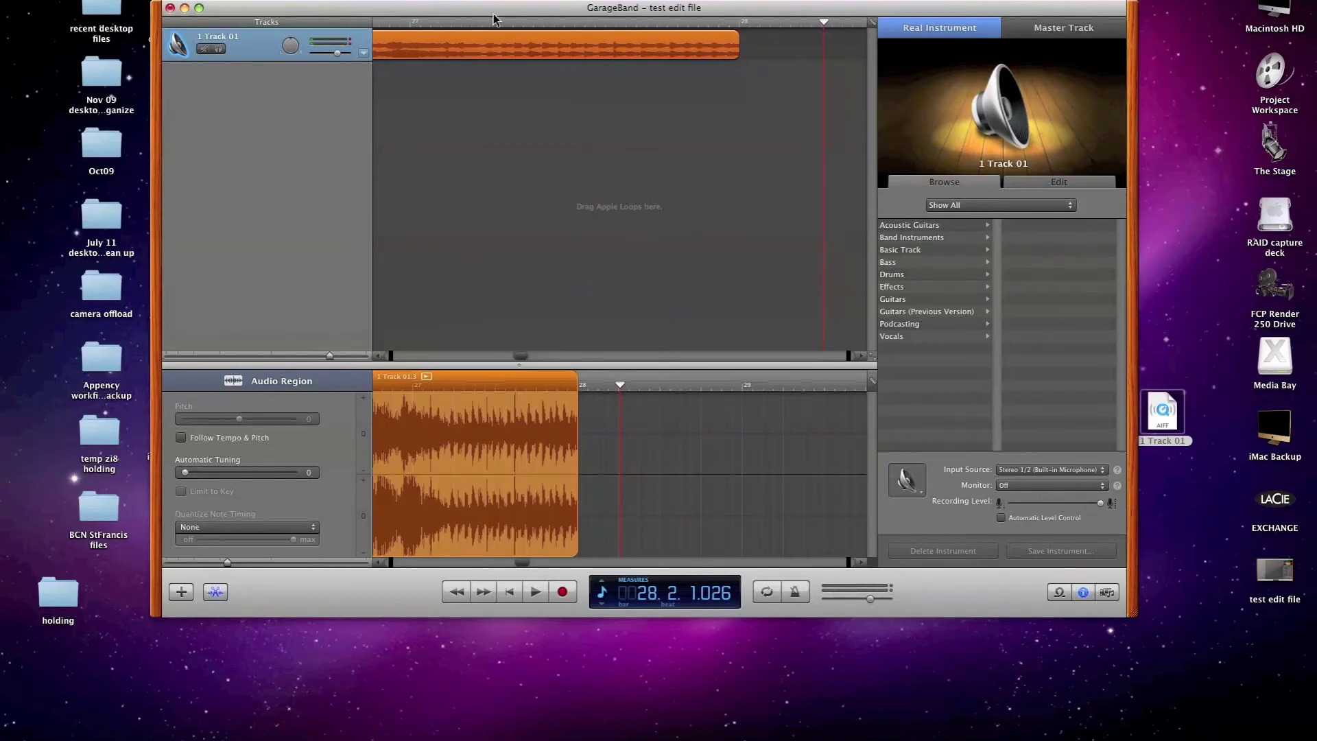
left_click(431, 24)
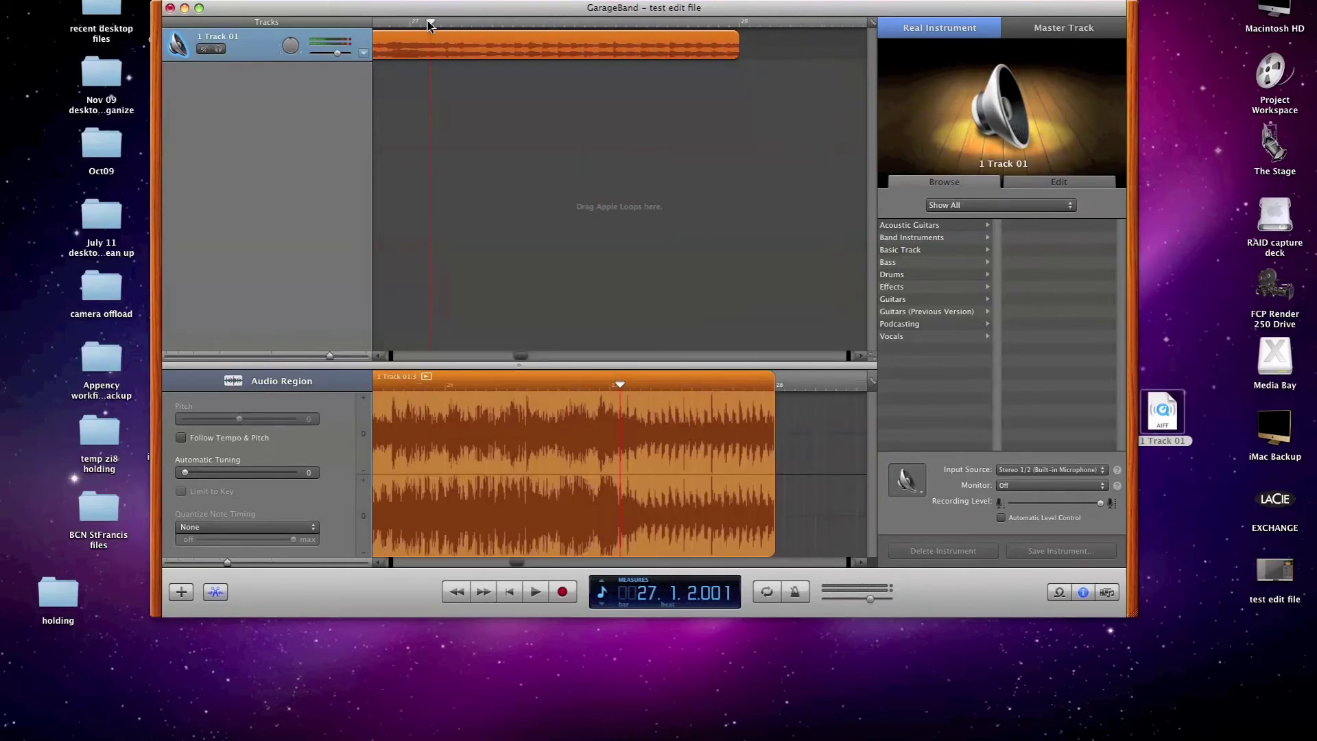
Turn on Track Volume automation and add two points sloping down to silence at the region's end.
left_click(363, 55)
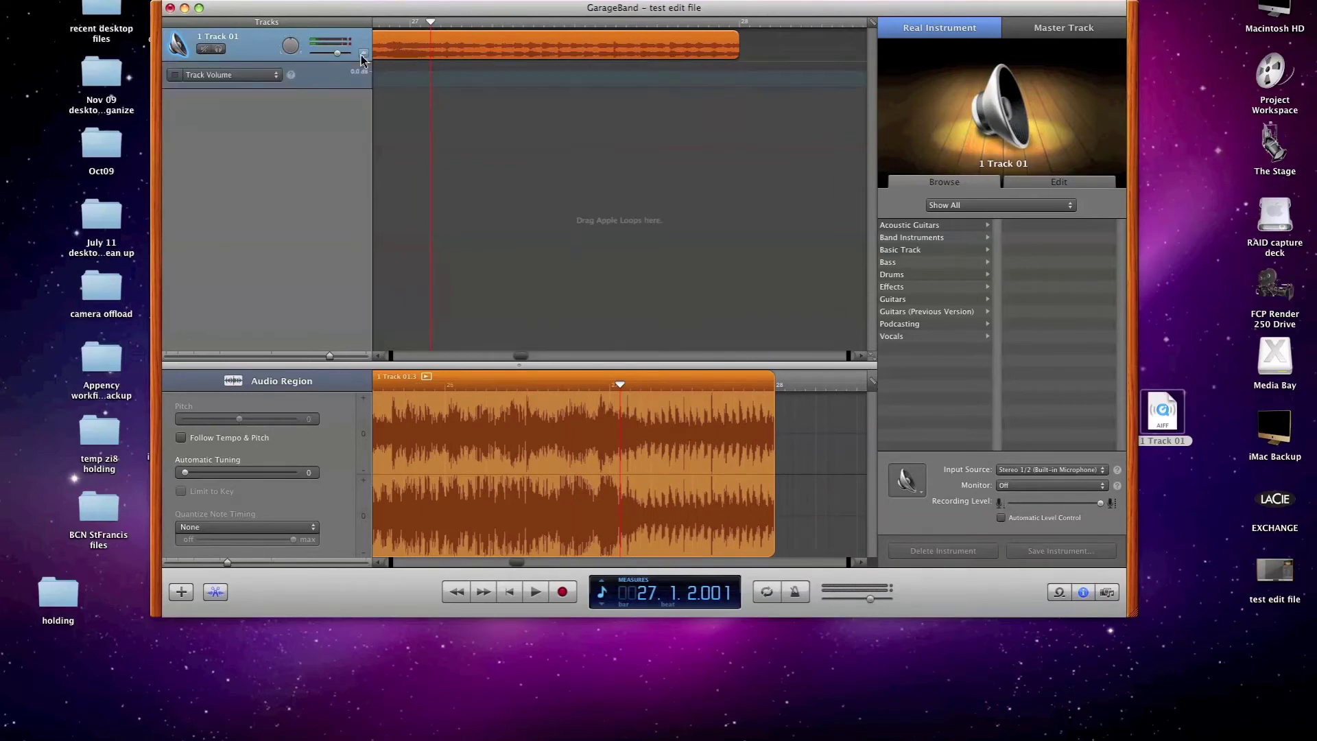
left_click(175, 78)
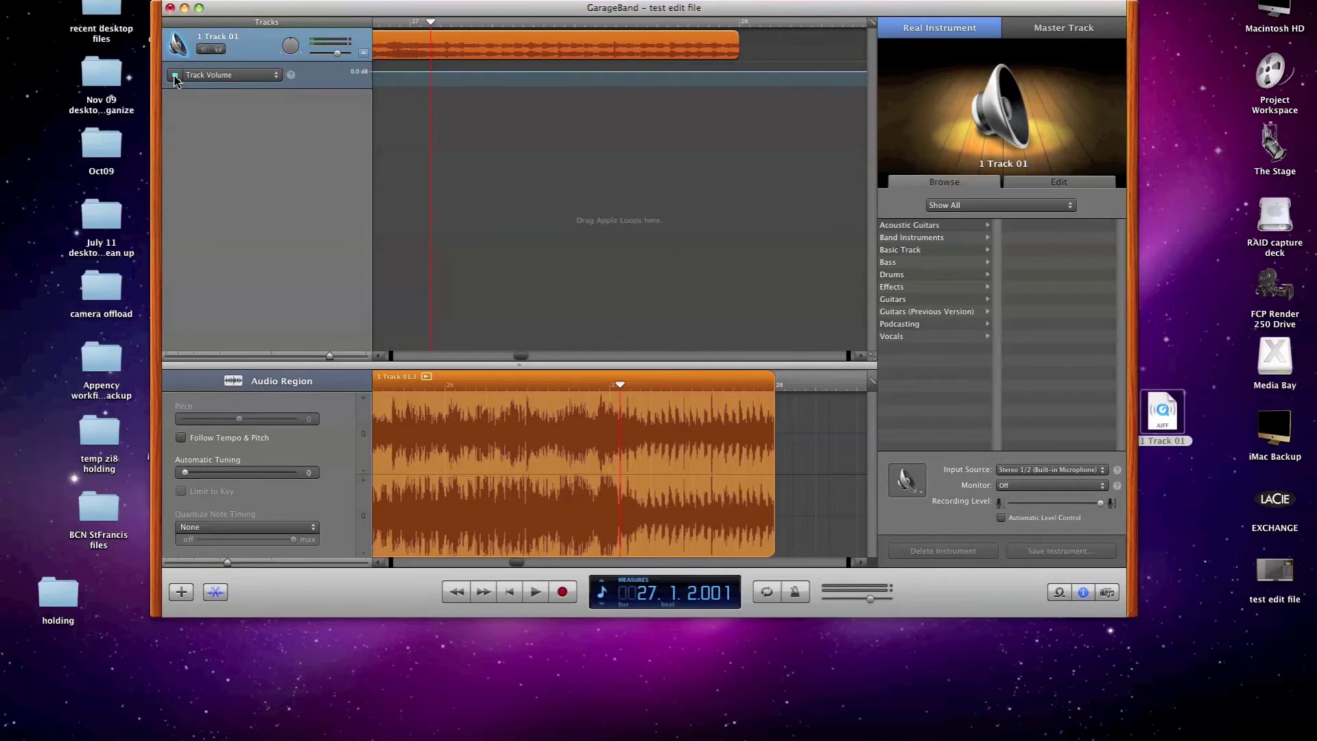
left_click(417, 72)
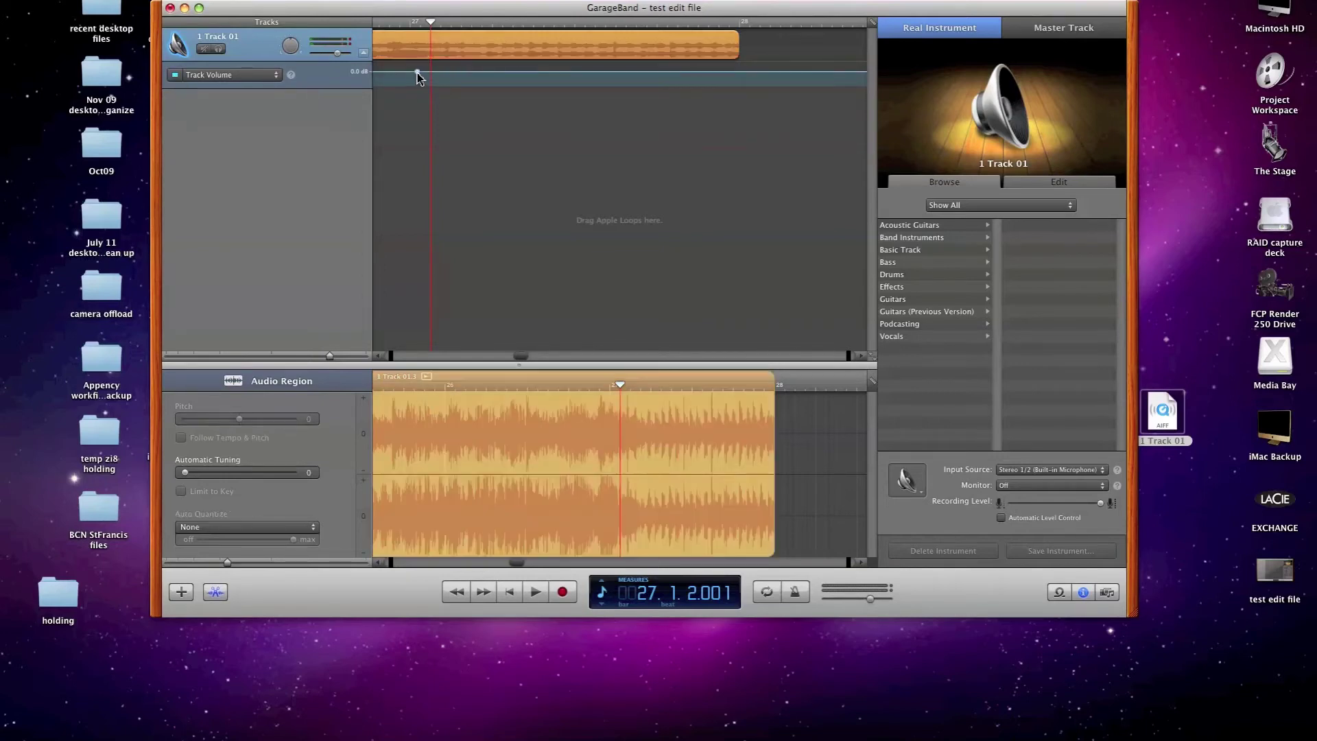
left_click(631, 71)
left_click_drag(631, 71, 735, 87)
Move the fade point earlier in the song, return to the start, and collapse the volume curve.
scroll(676, 138, "left", 5)
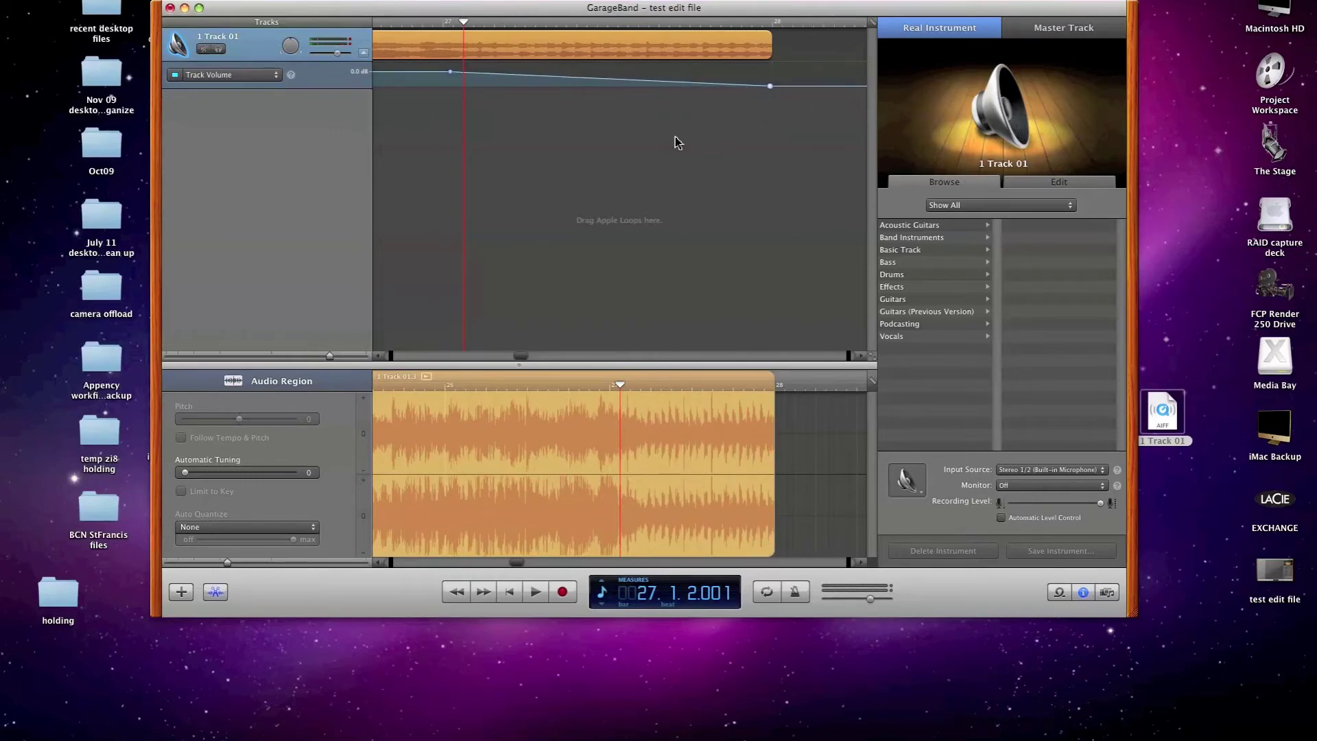
key("ctrl+Left")
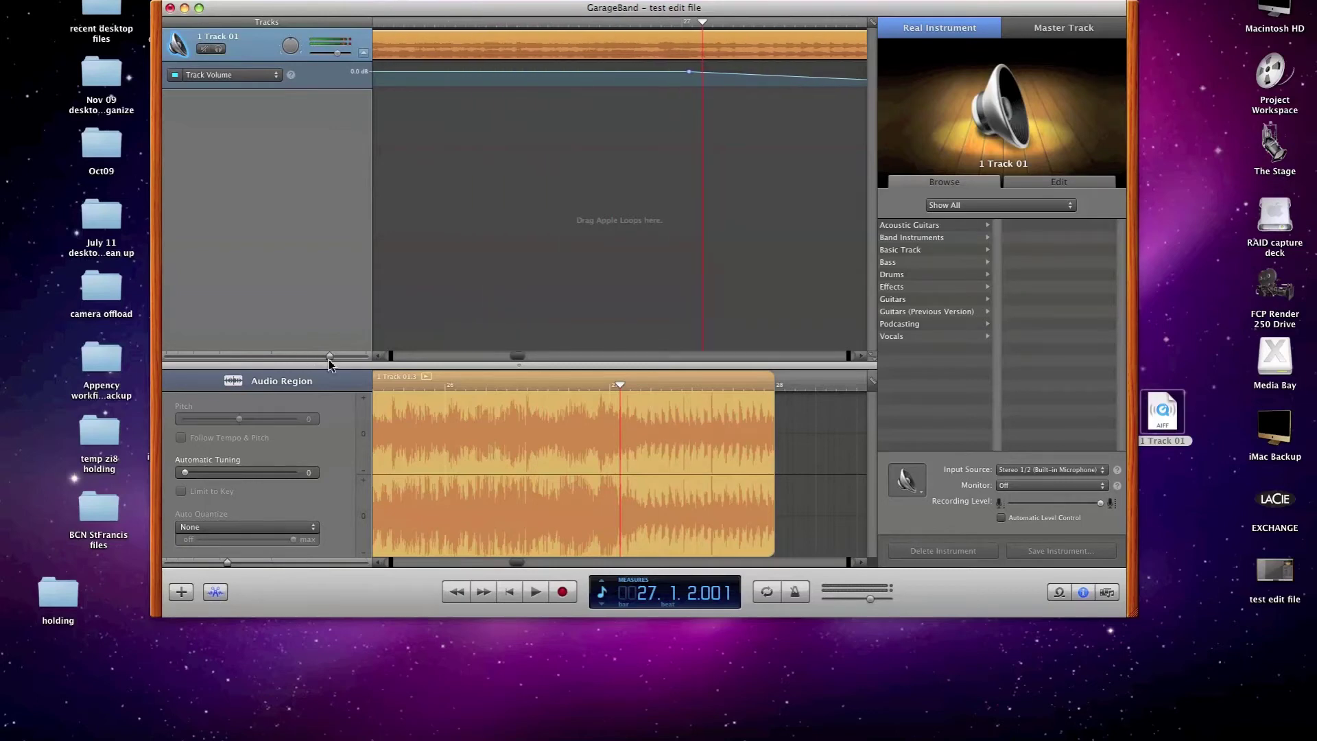
left_click_drag(323, 357, 302, 357)
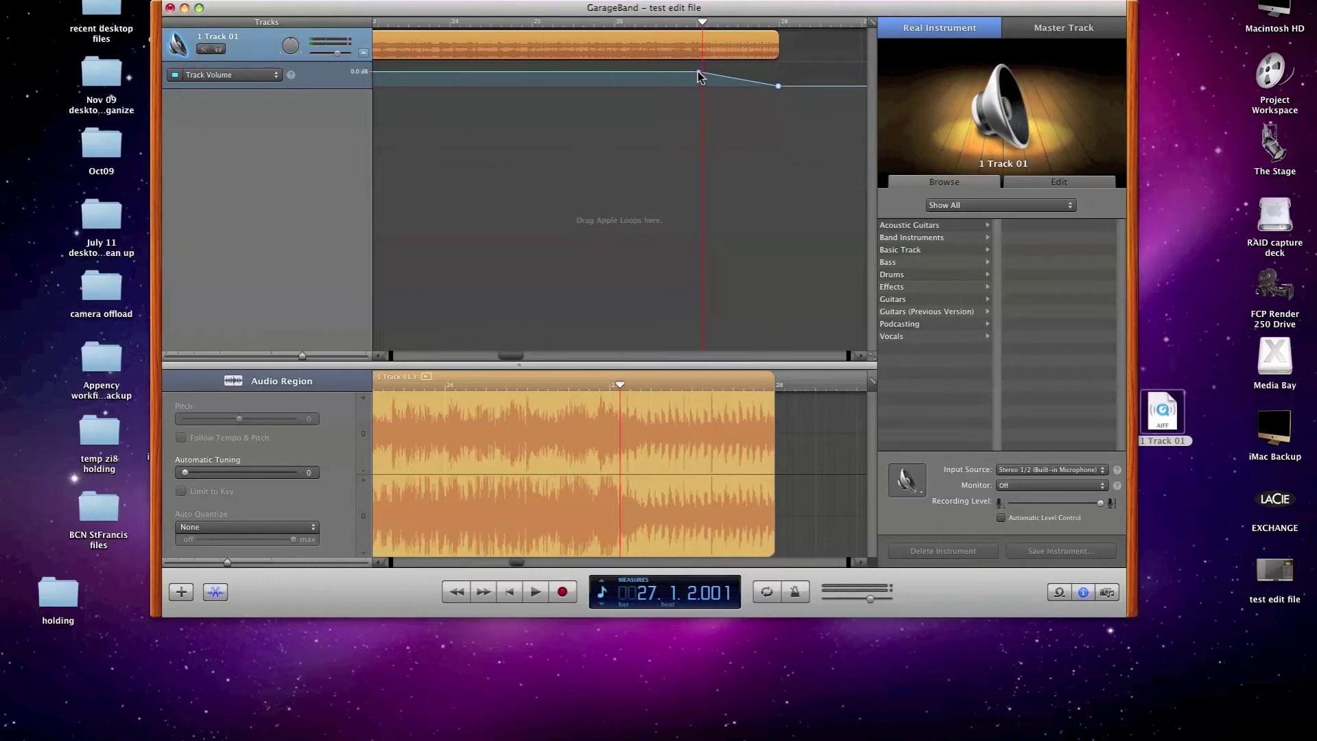
left_click_drag(699, 73, 413, 81)
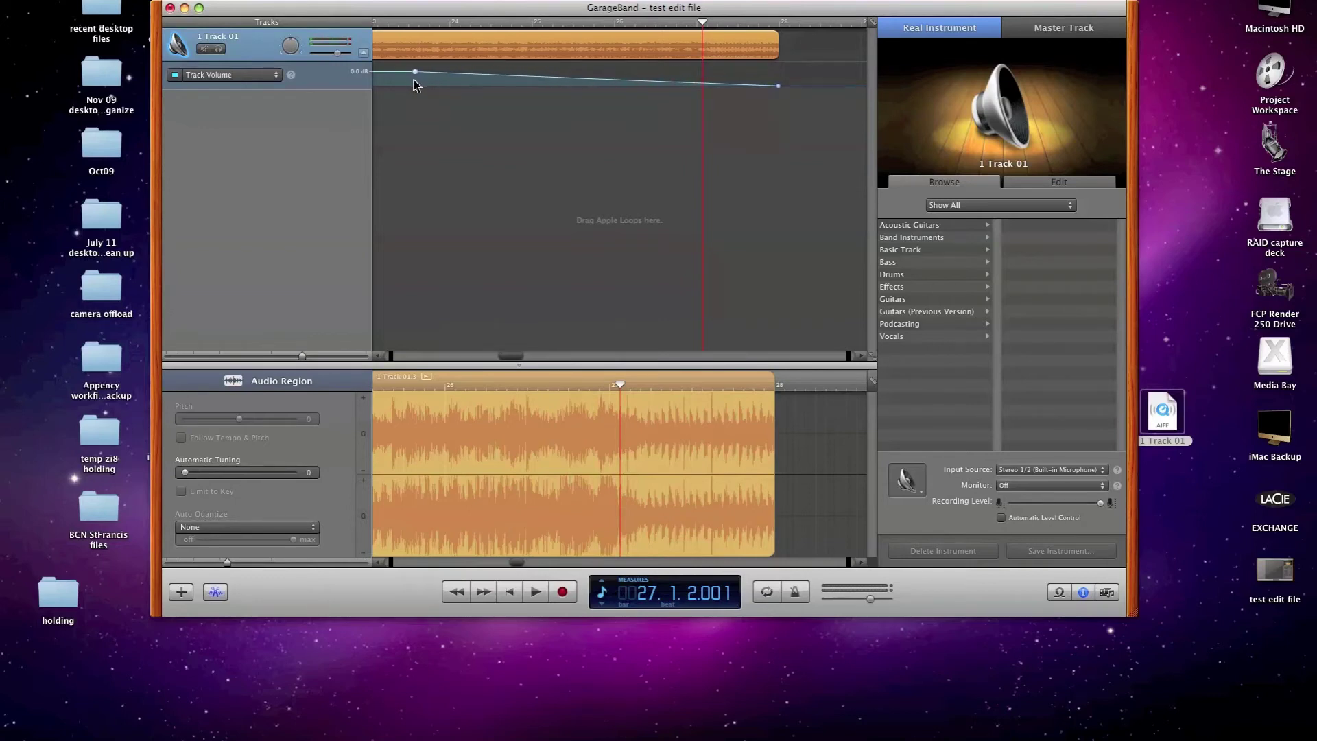
left_click(383, 23)
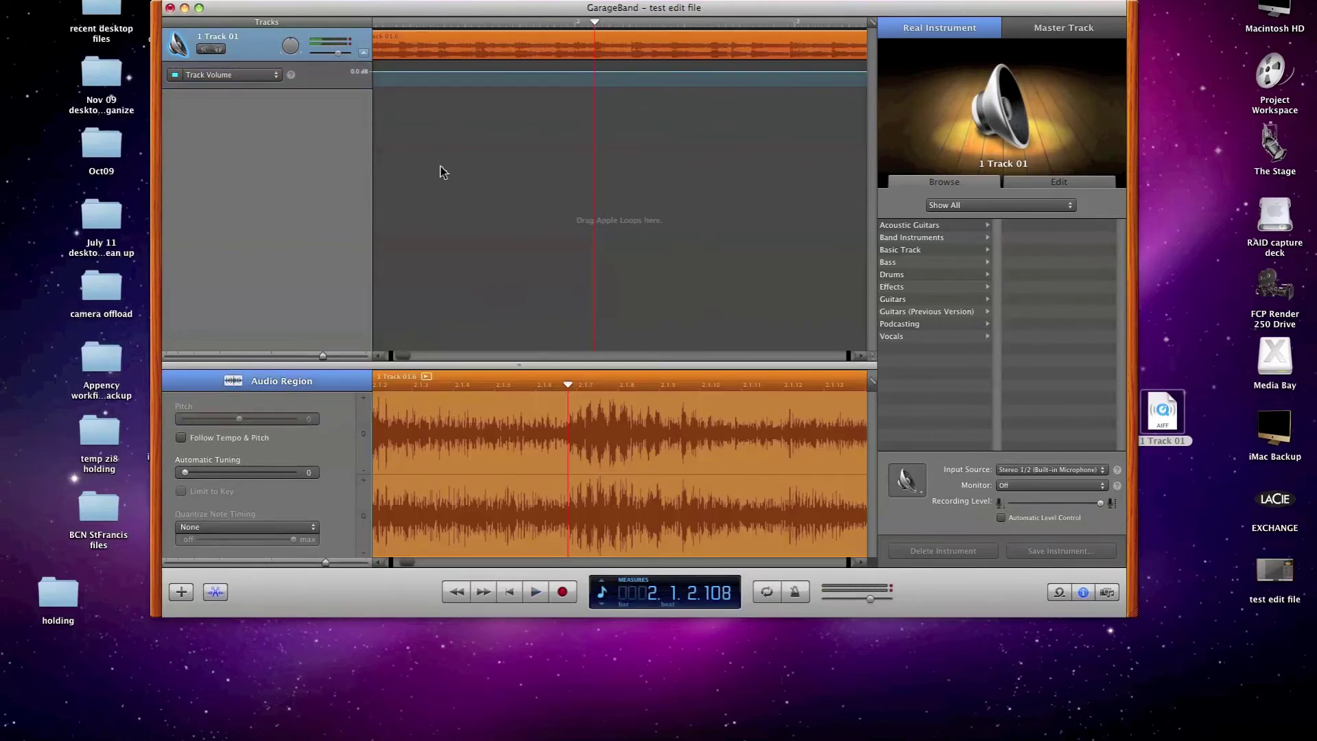
left_click(363, 55)
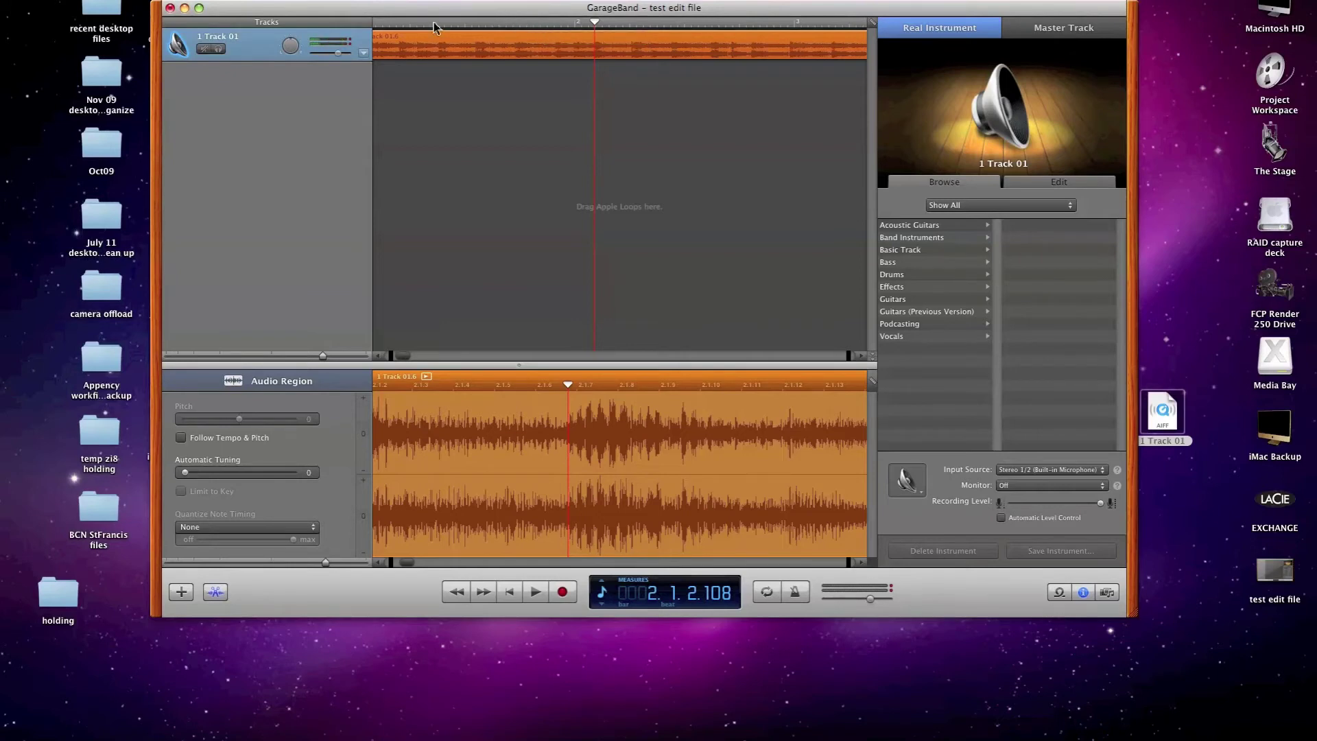
Export the song to disk as a Higher Quality MP3 named 'test edit file' on the Desktop.
left_click(292, 0)
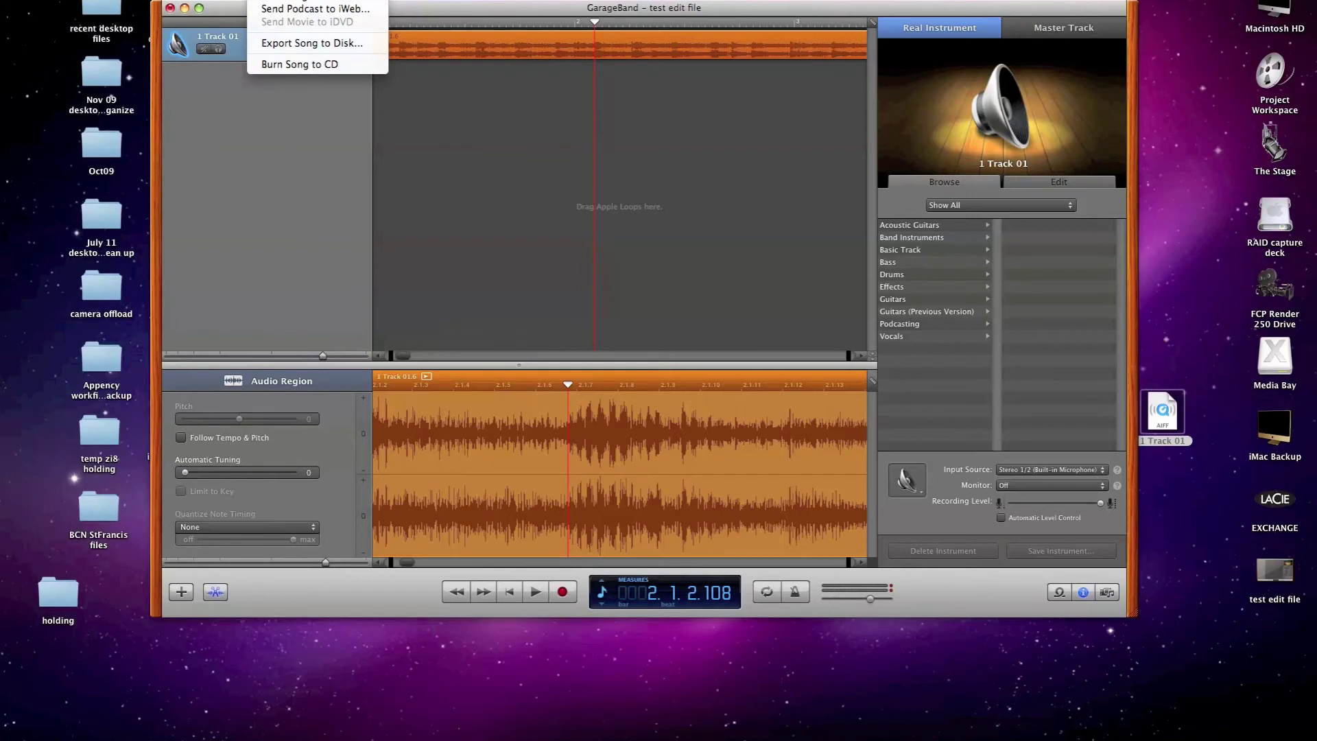
left_click(285, 44)
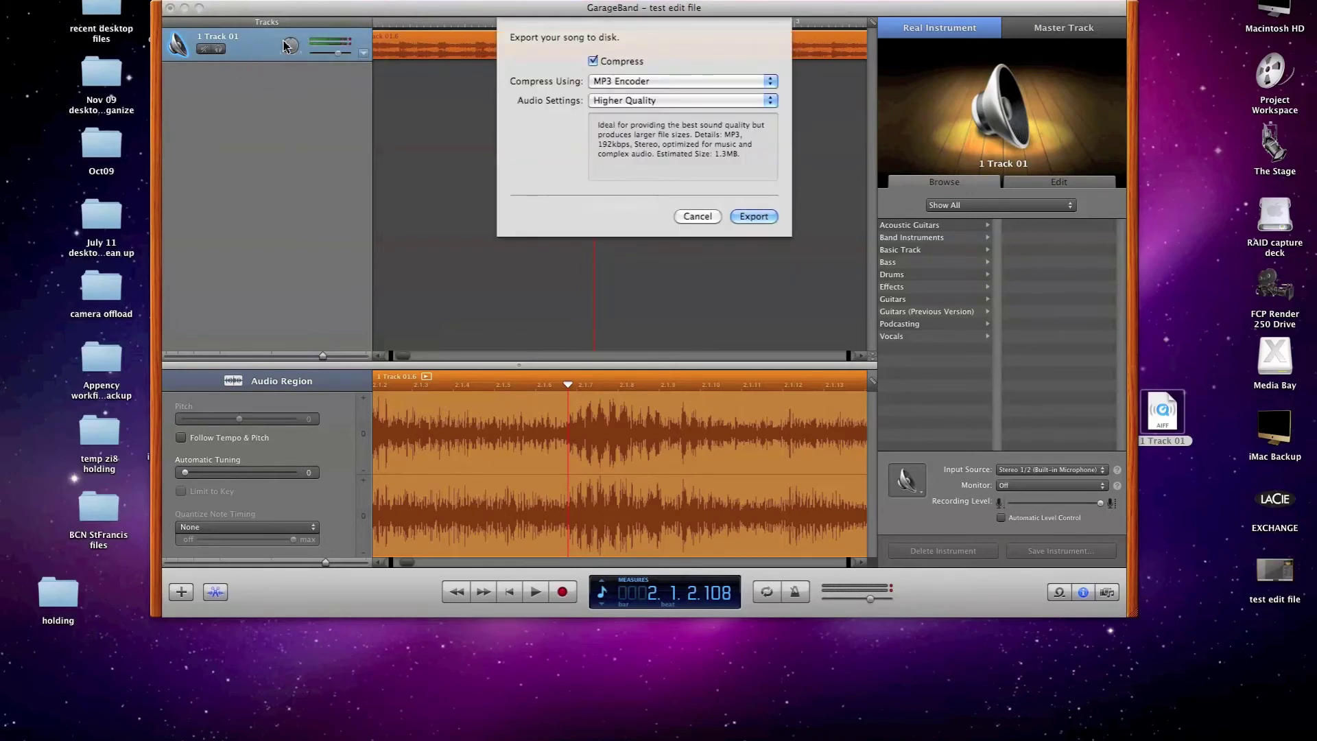
left_click(768, 80)
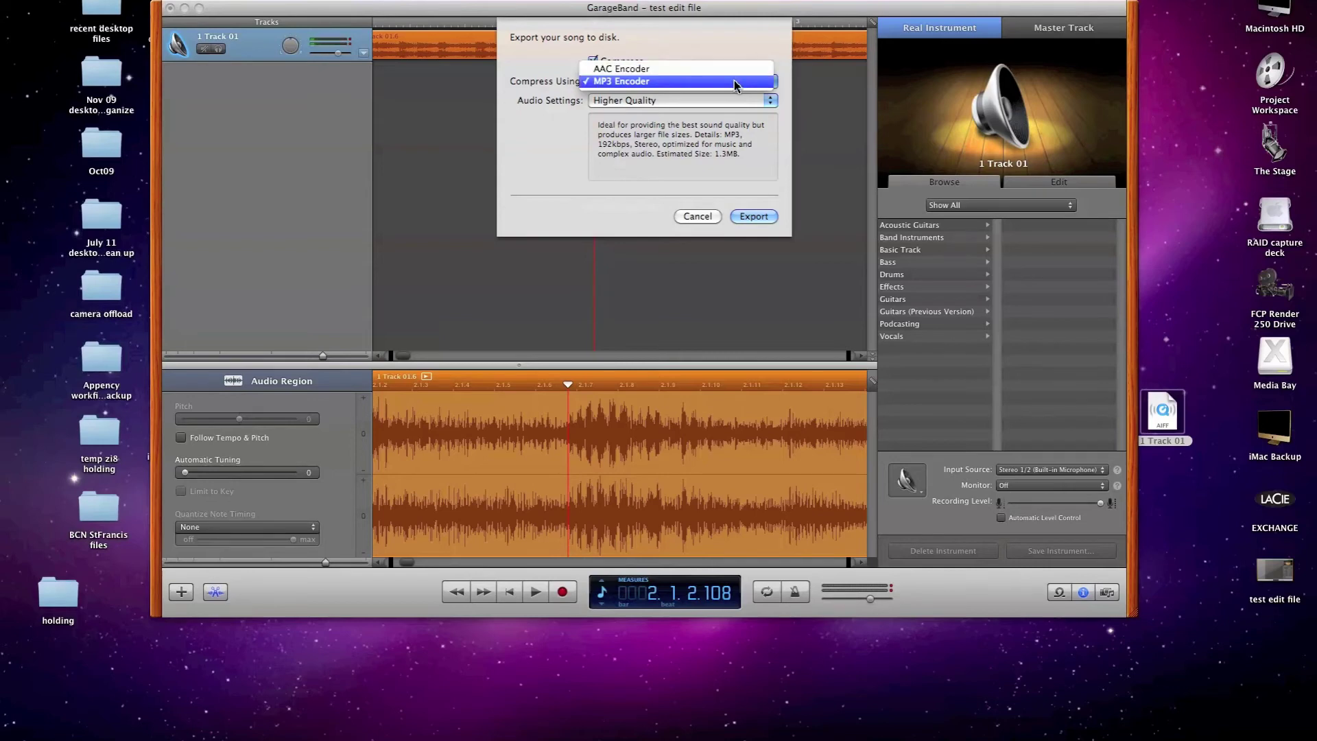
left_click(734, 82)
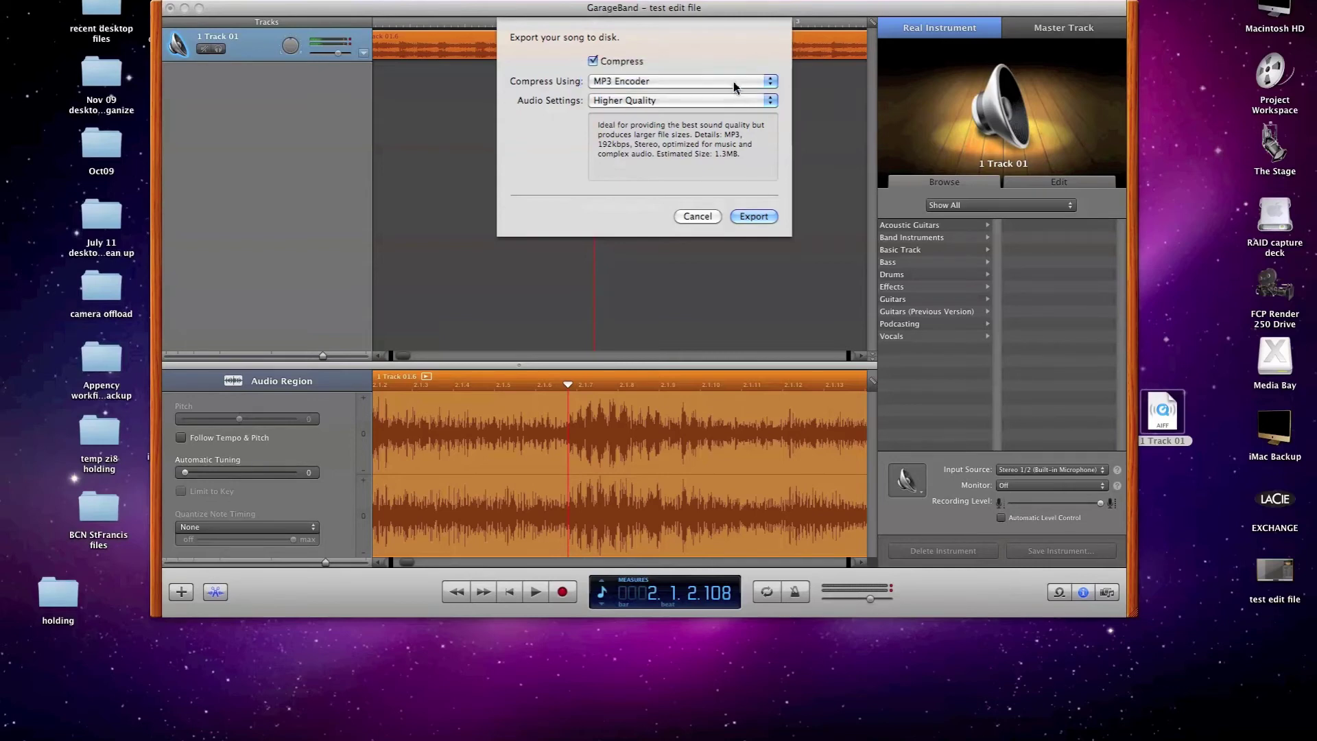
left_click(729, 100)
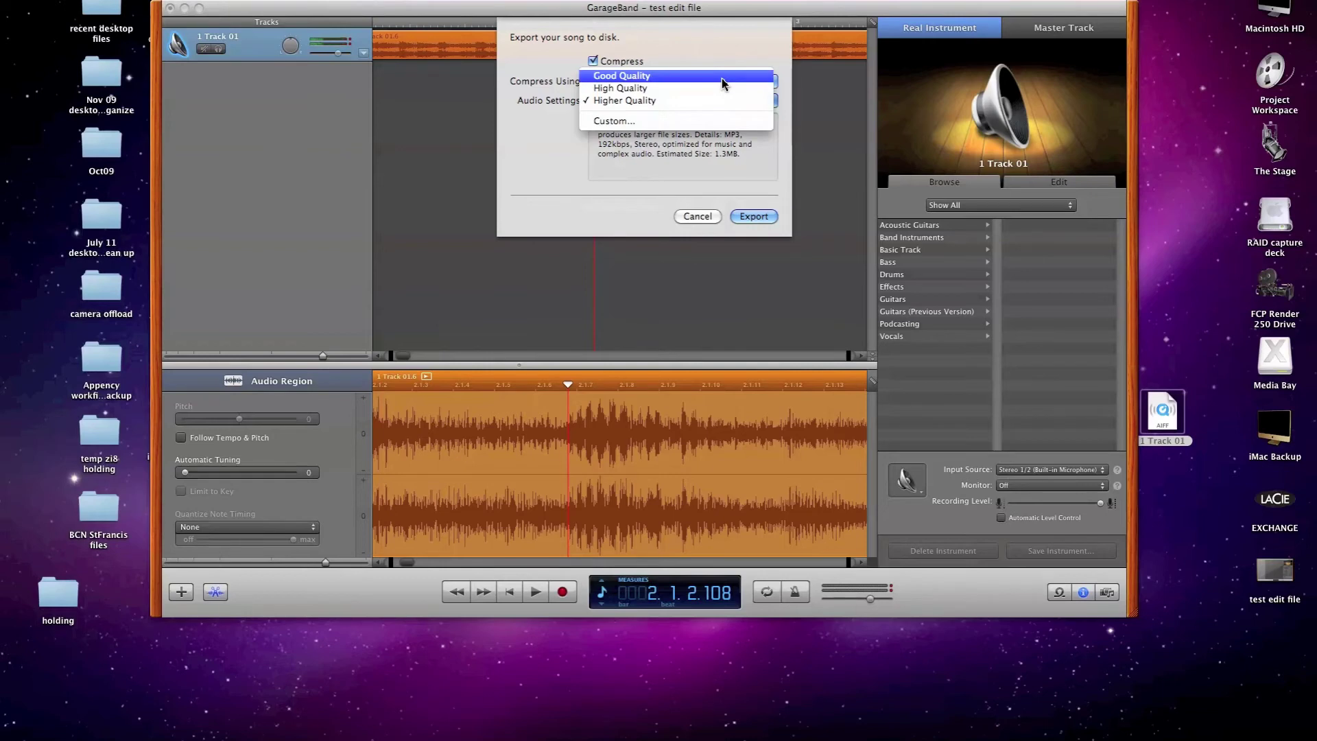
left_click(716, 101)
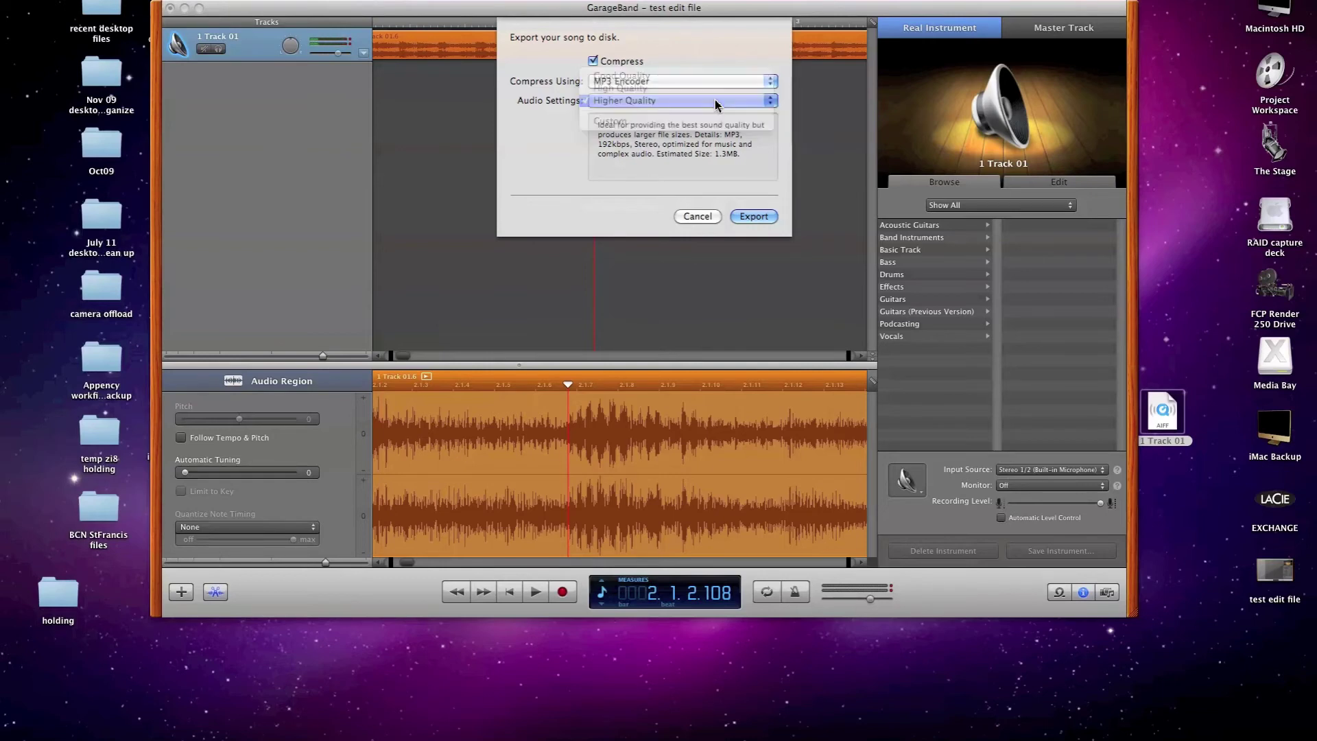
left_click(755, 218)
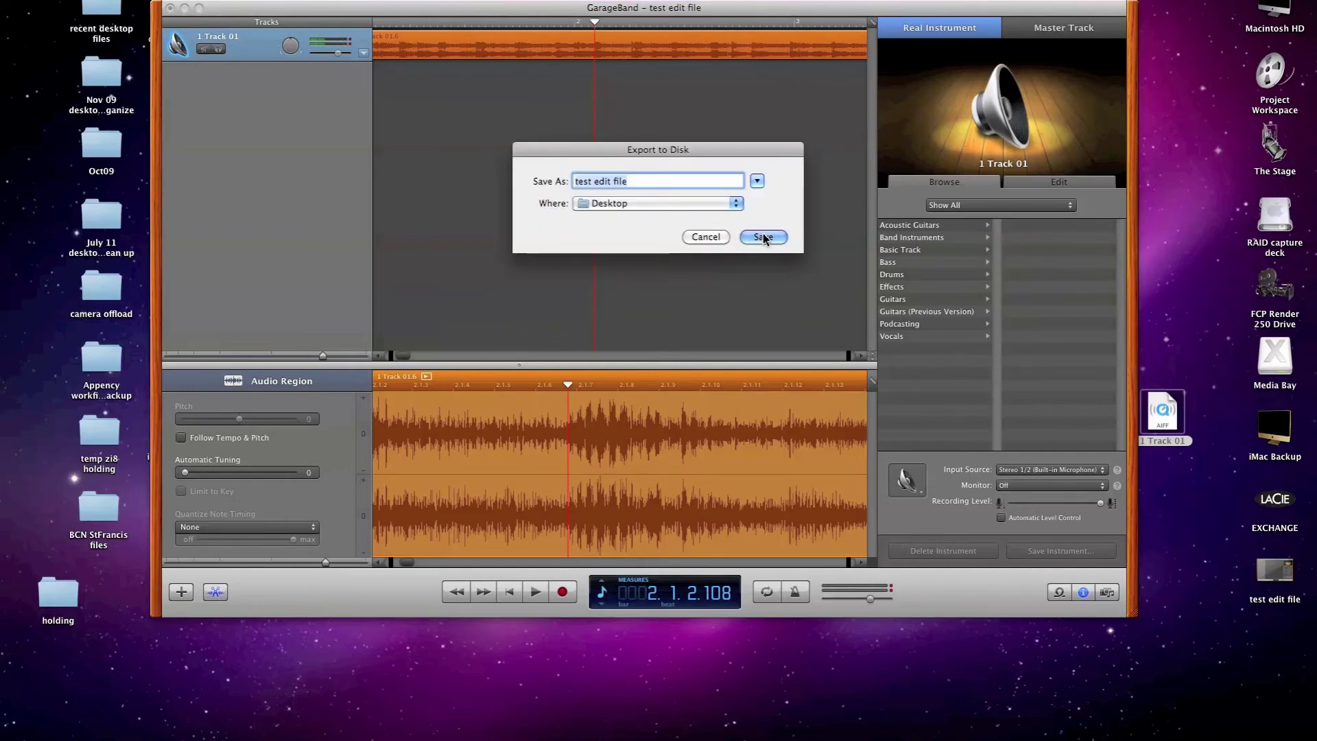
left_click(762, 238)
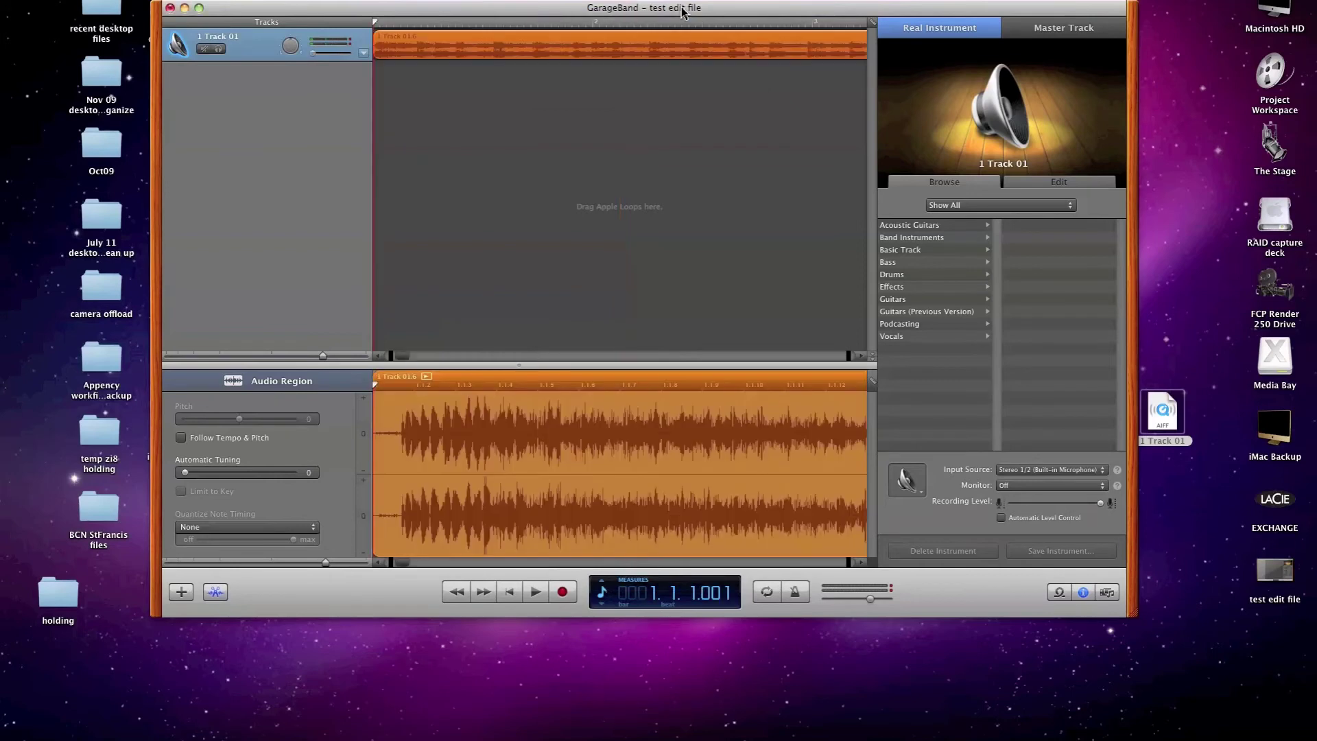
Place the test edit file.mp3 icon just below the test edit file project, with the GarageBand window back in place.
left_click_drag(682, 10, 543, 0)
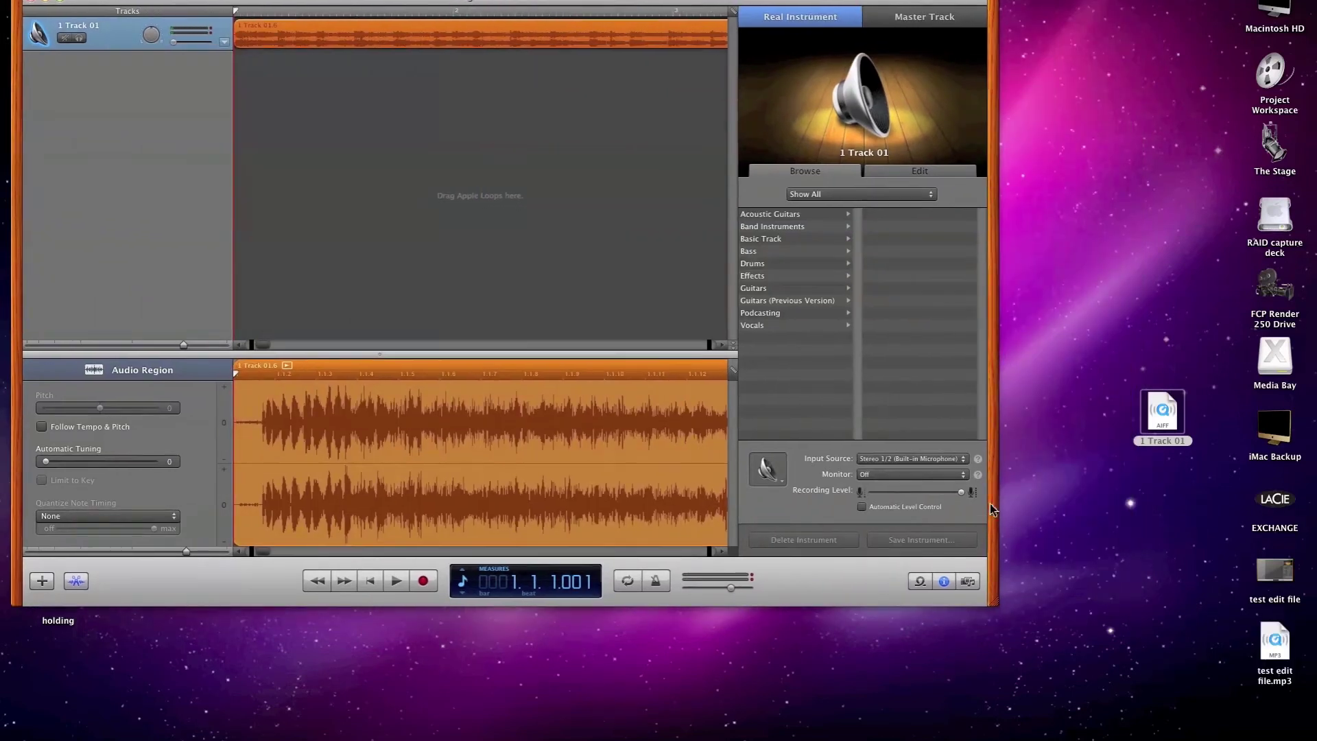
left_click(1163, 572)
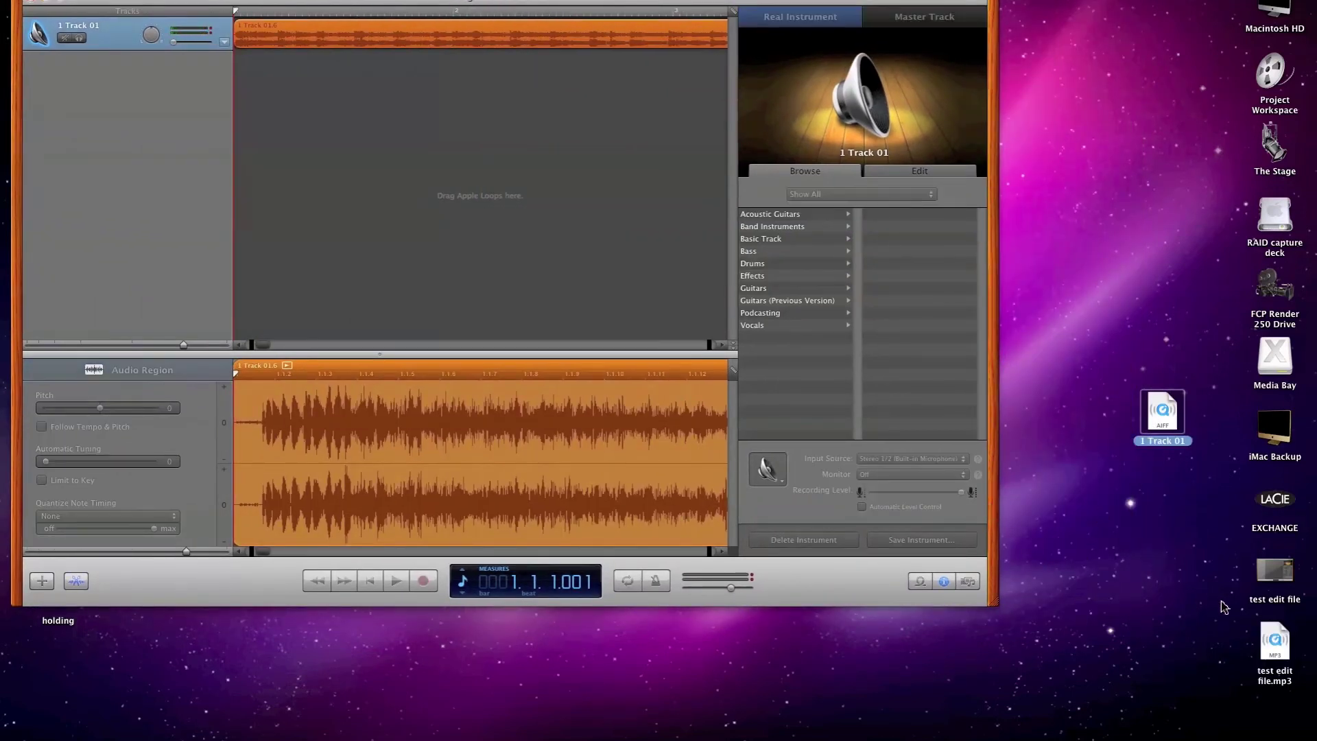
left_click_drag(1275, 644, 1142, 574)
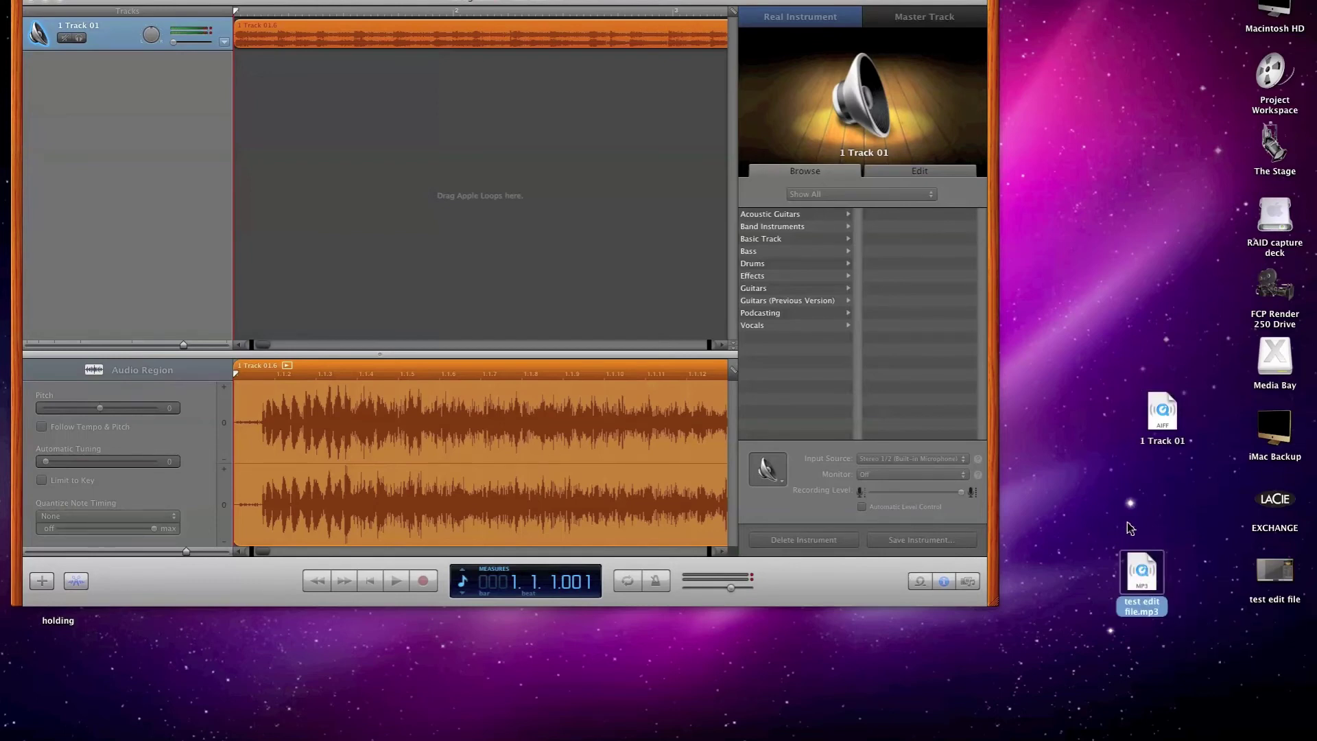
left_click(1131, 528)
left_click_drag(1136, 582, 1275, 649)
left_click_drag(616, 2, 733, 19)
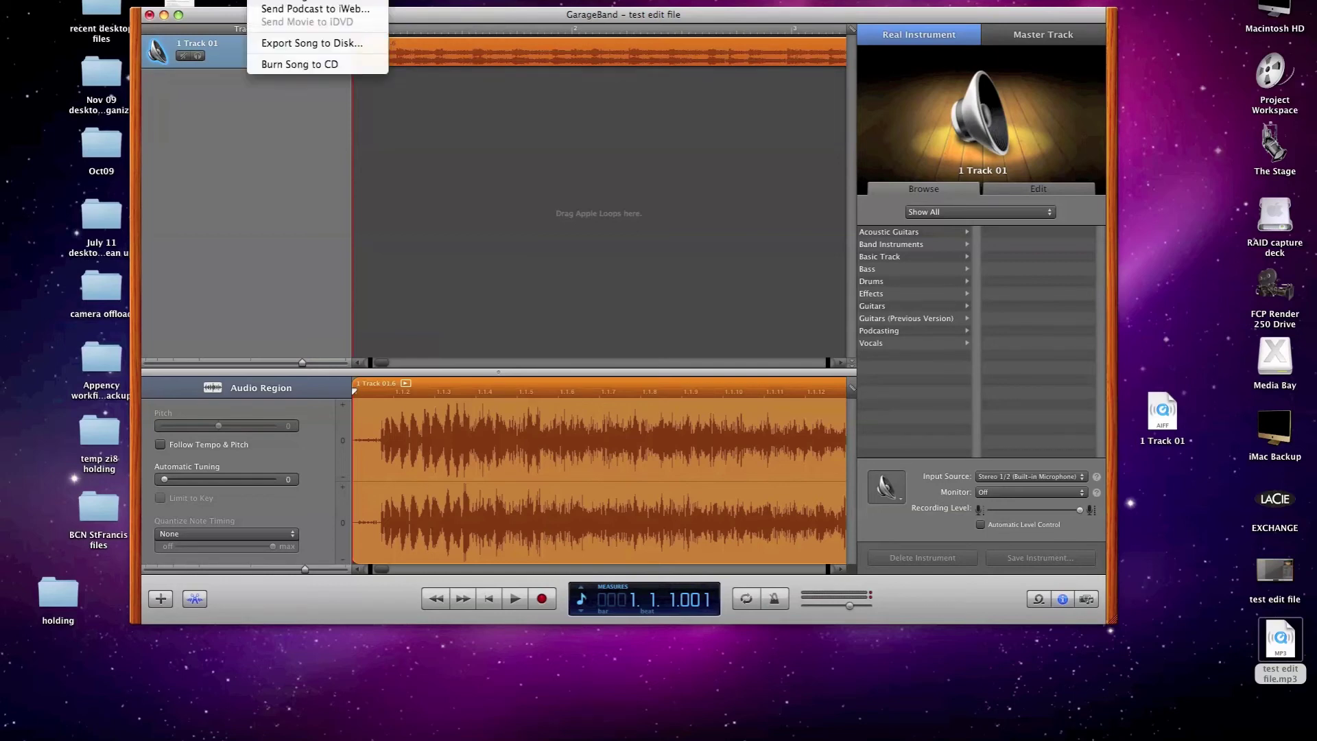
Send the song to the iTunes library uncompressed with Share > Send Song to iTunes.
left_click(302, 1)
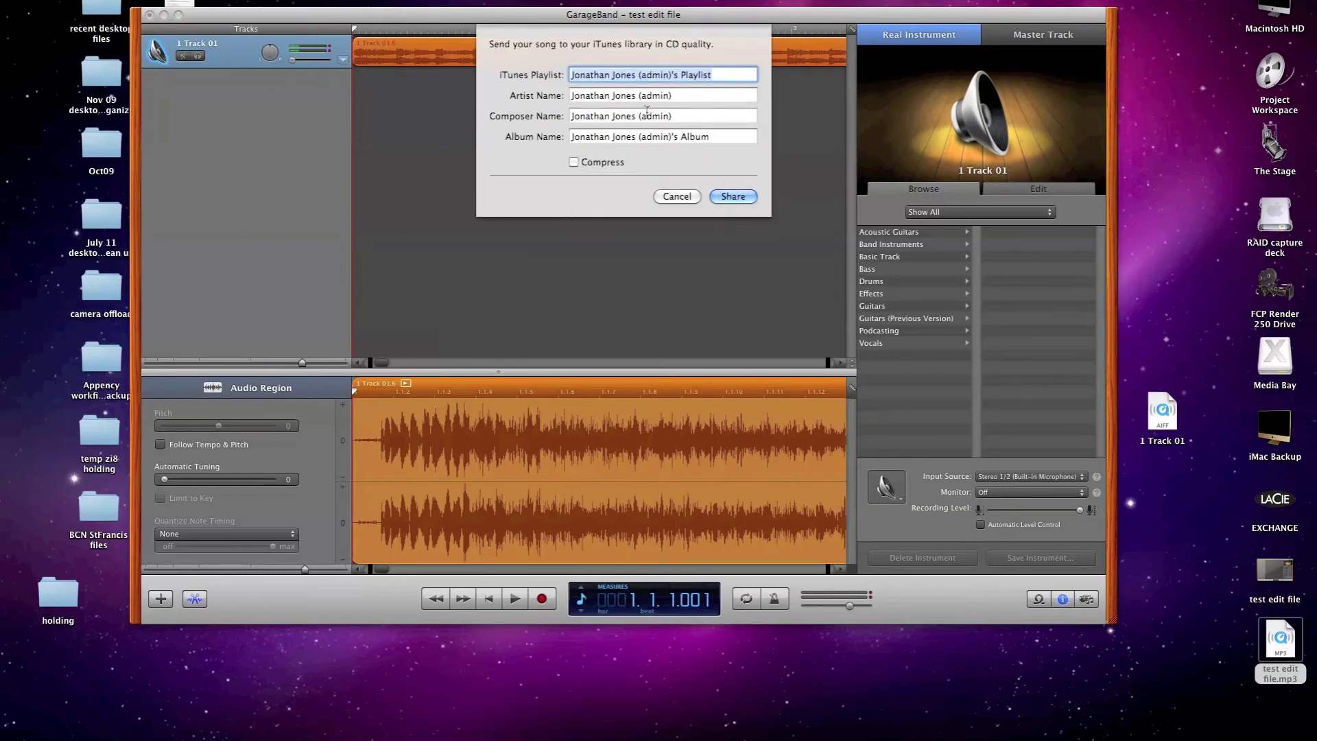
left_click(729, 197)
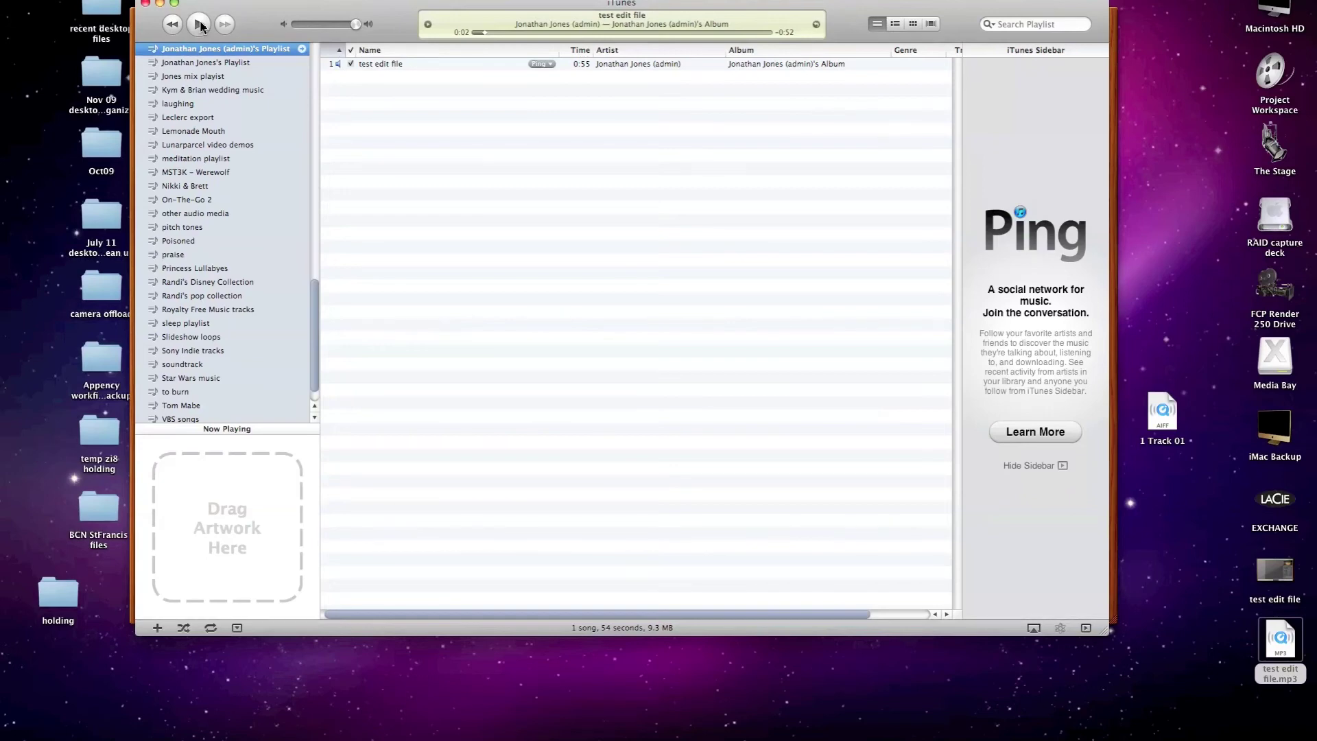
Select the test edit file track in iTunes and bring up its context menu.
left_click(393, 63)
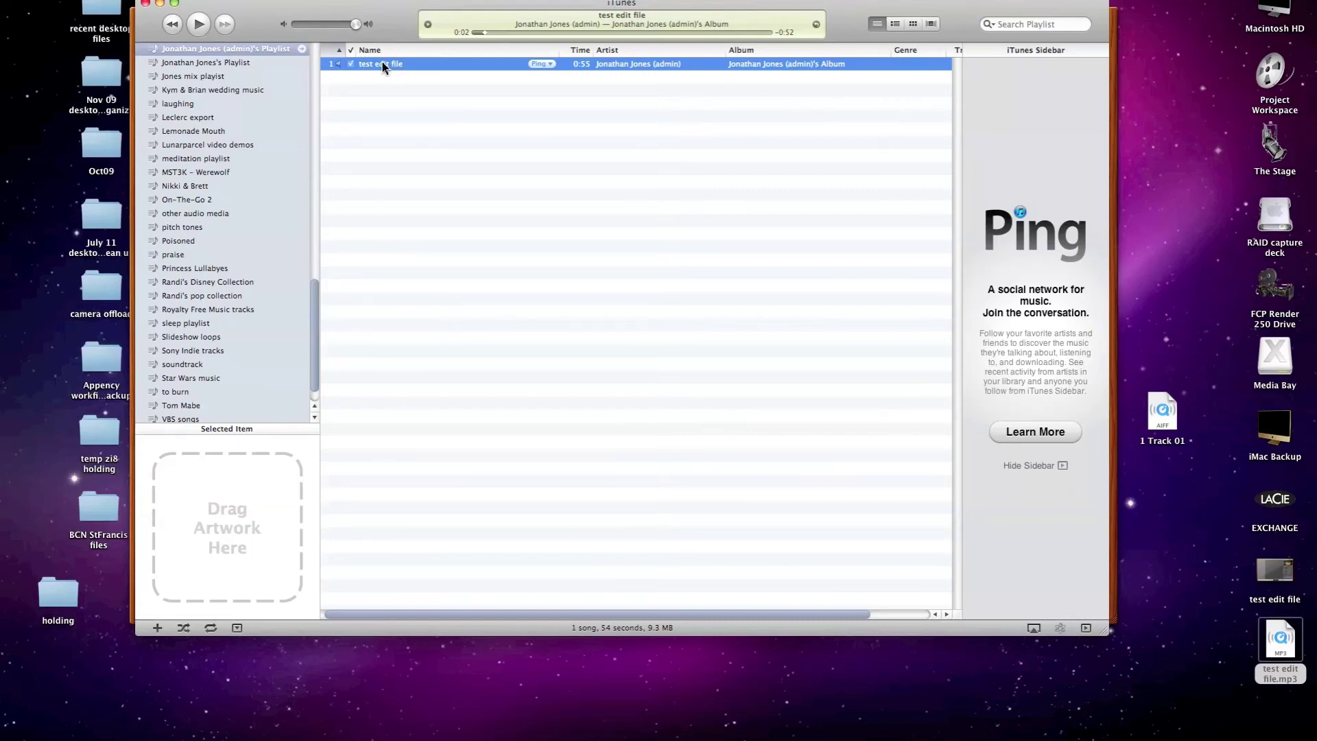
right_click(384, 67)
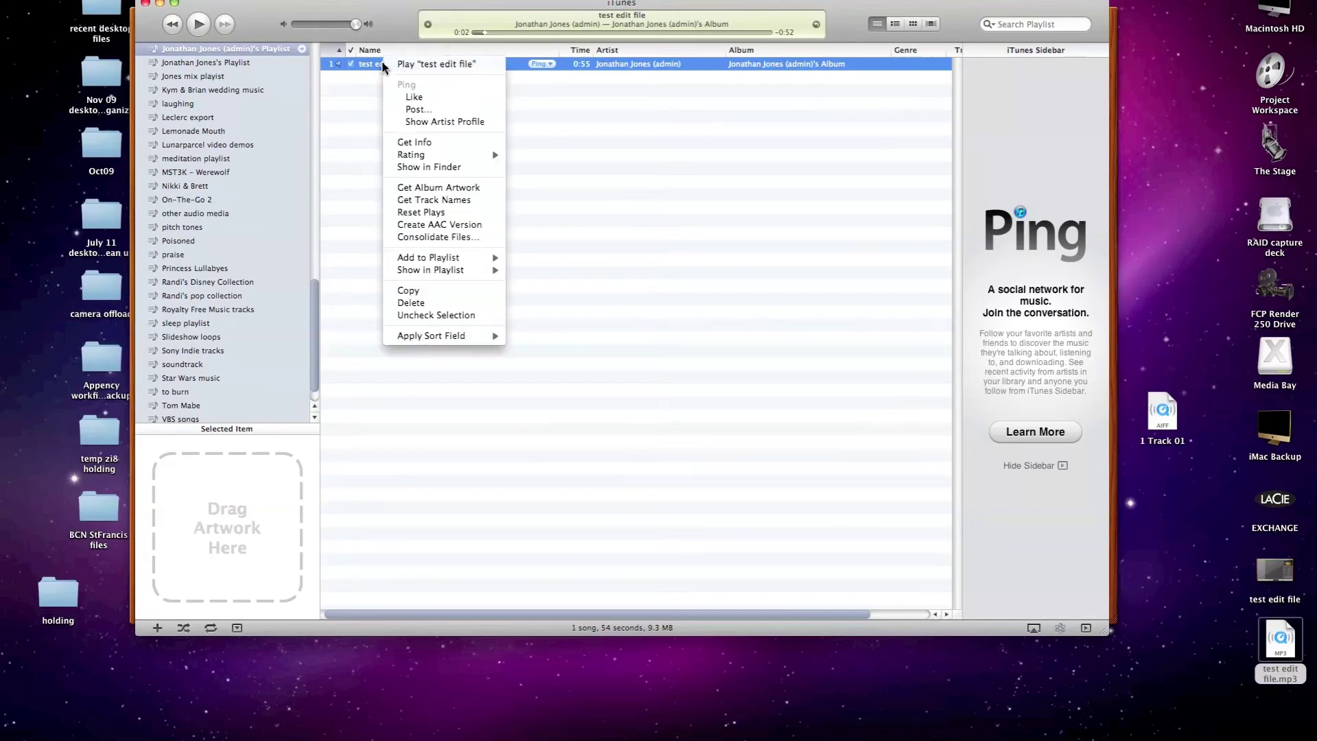
left_click(414, 143)
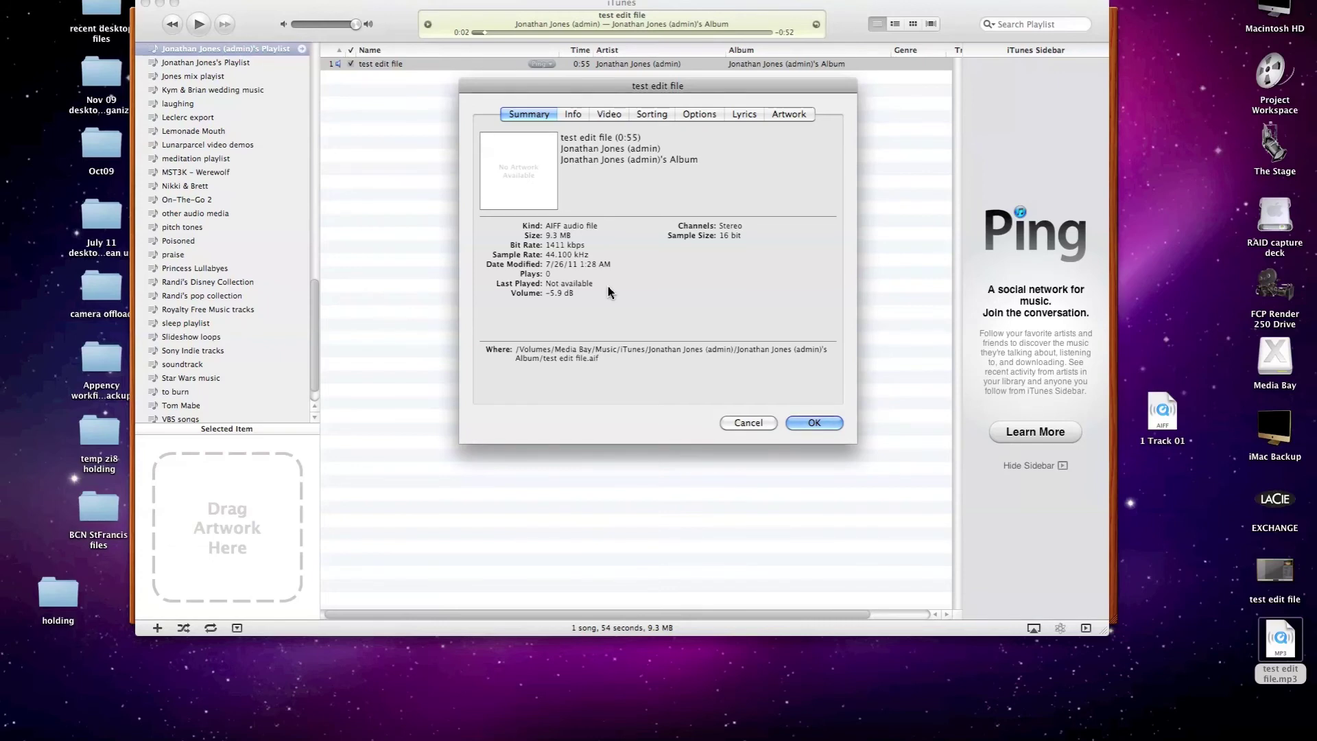
key("Return")
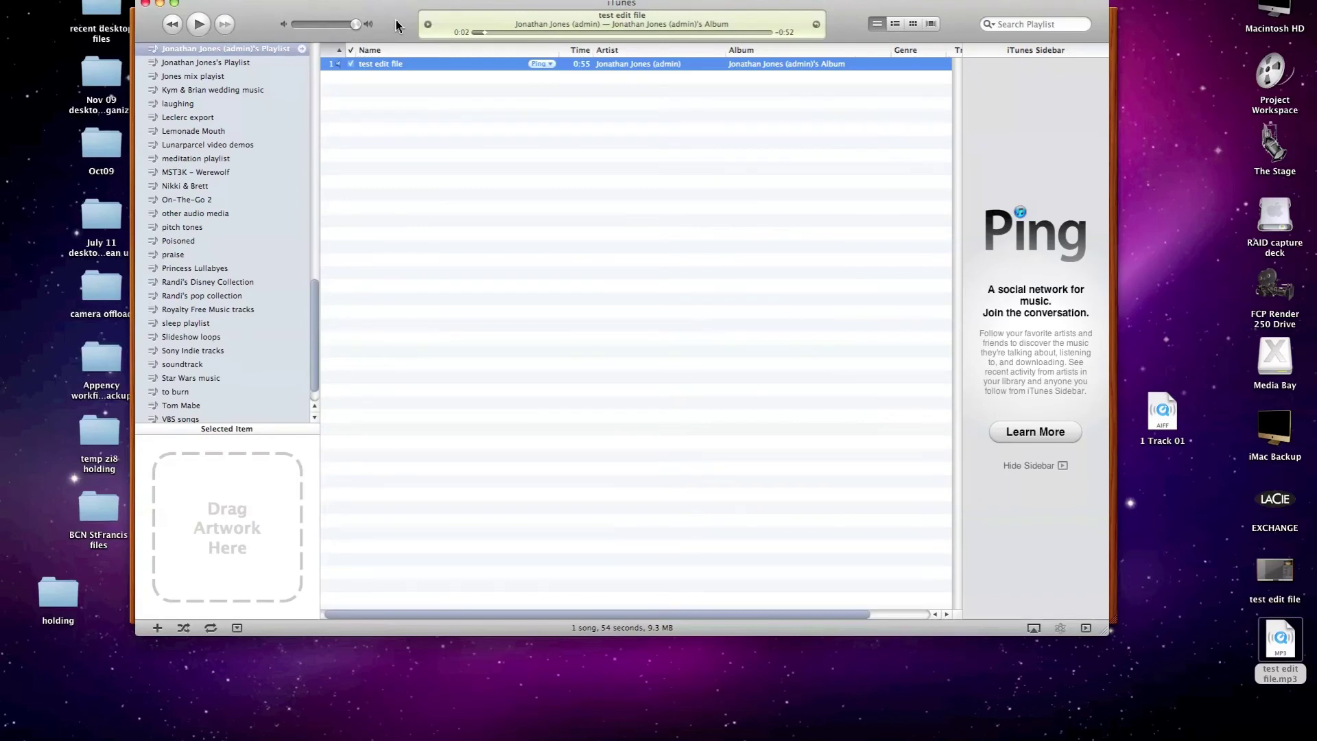
Dismiss the test edit file track's context menu and open the iTunes application menu.
right_click(391, 63)
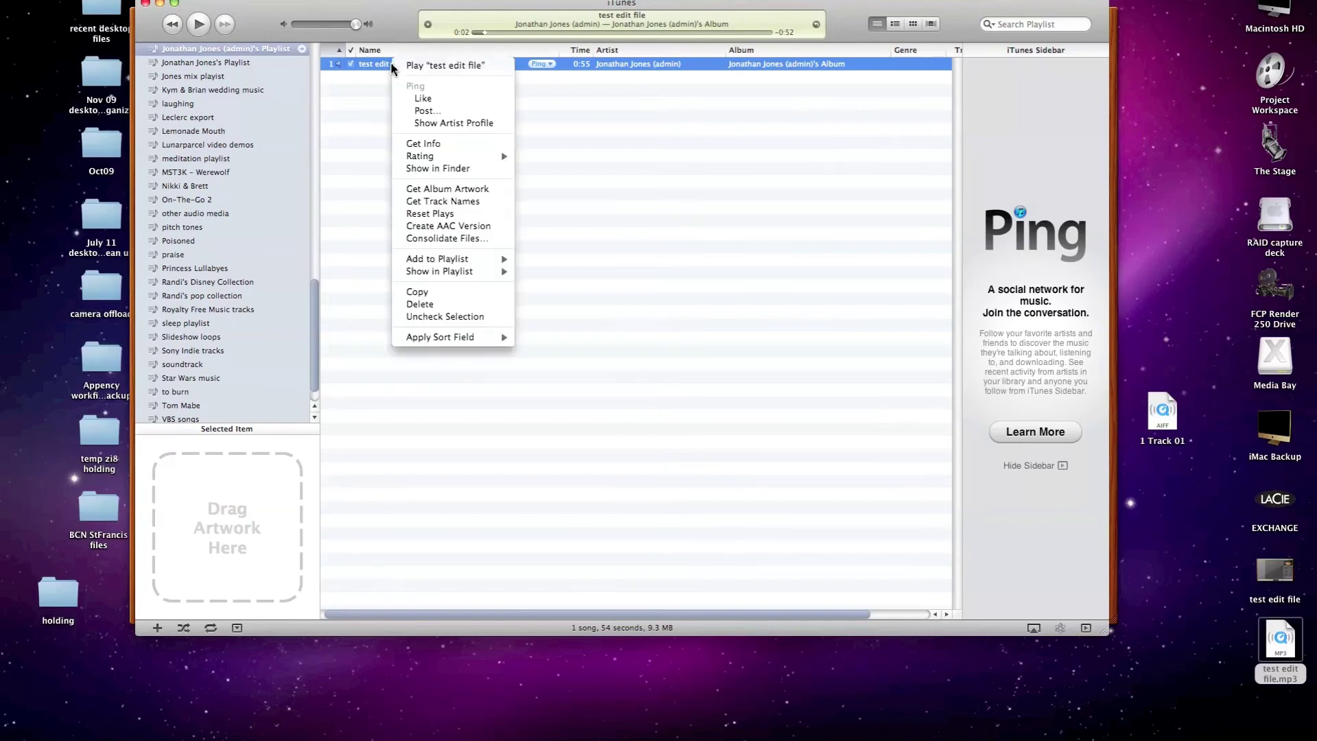
left_click(376, 207)
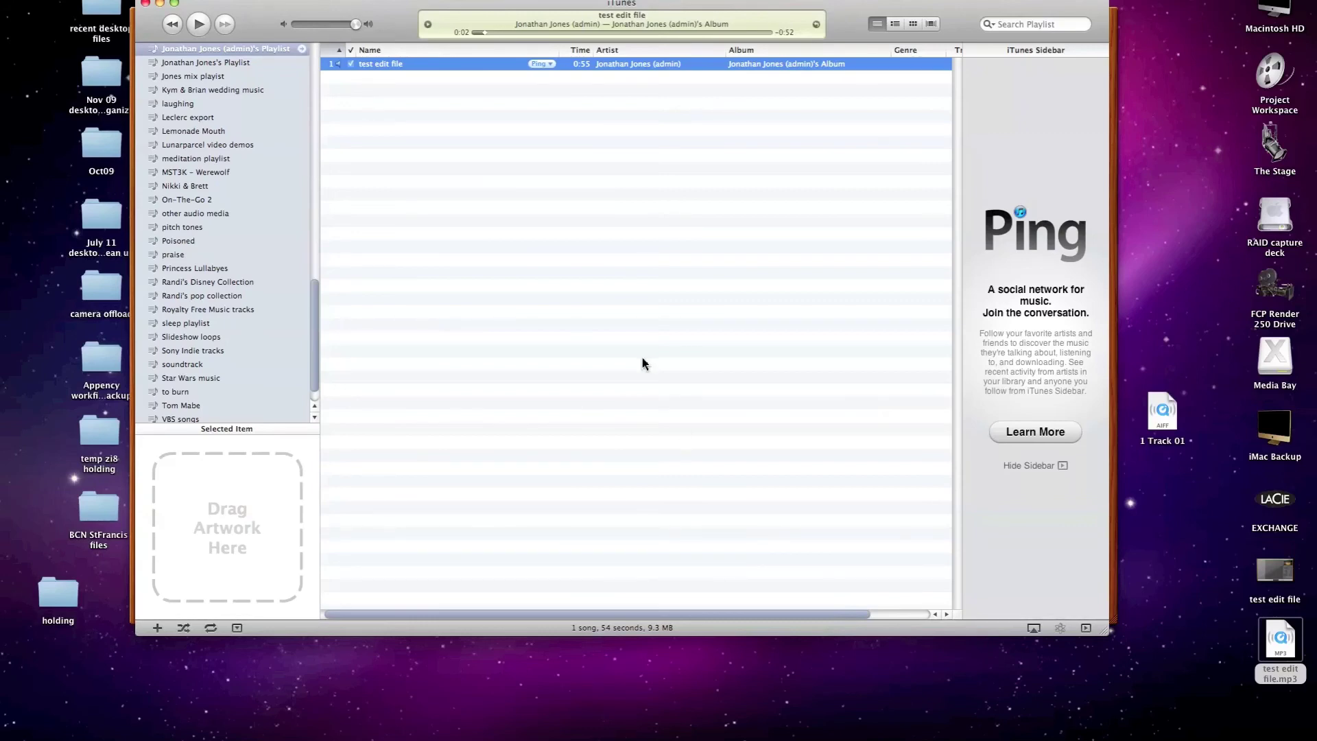
left_click(59, 1)
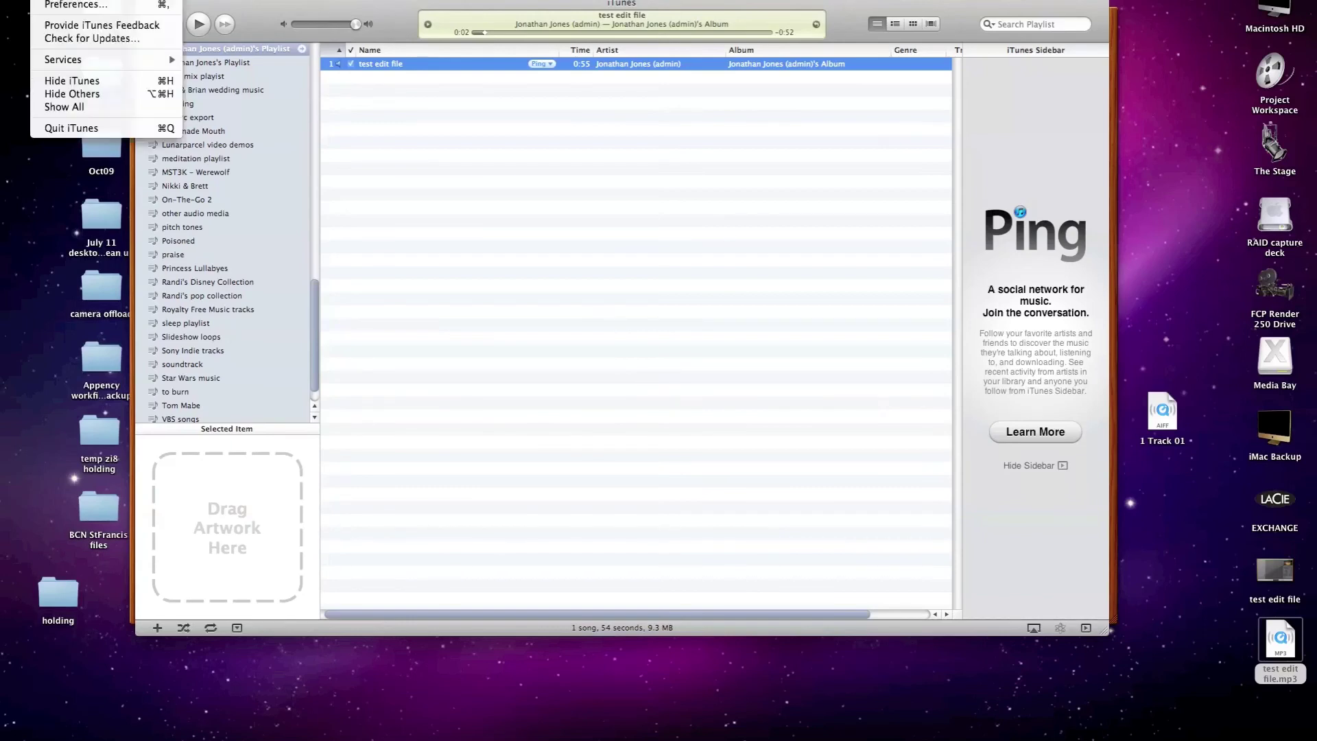
Set the import settings to MP3 Encoder, Higher Quality (192 kbps), and close Preferences.
left_click(59, 5)
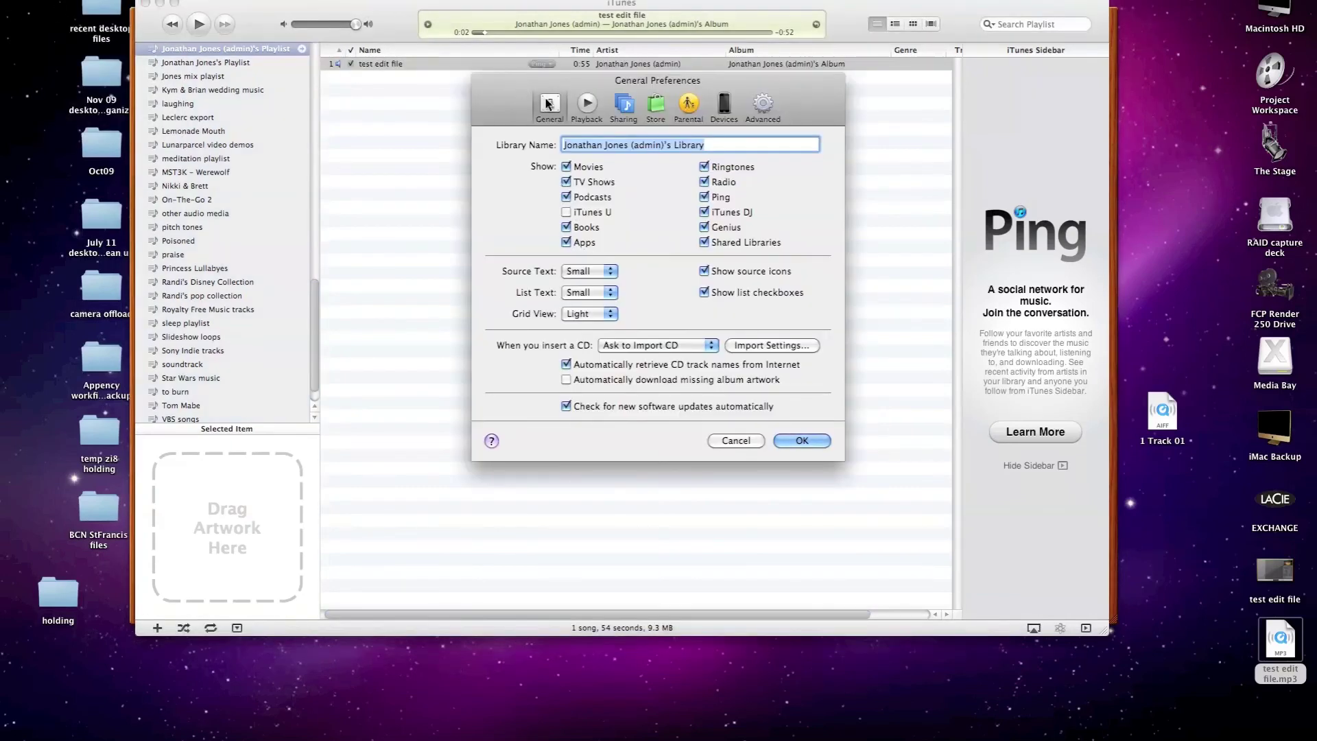
left_click(767, 346)
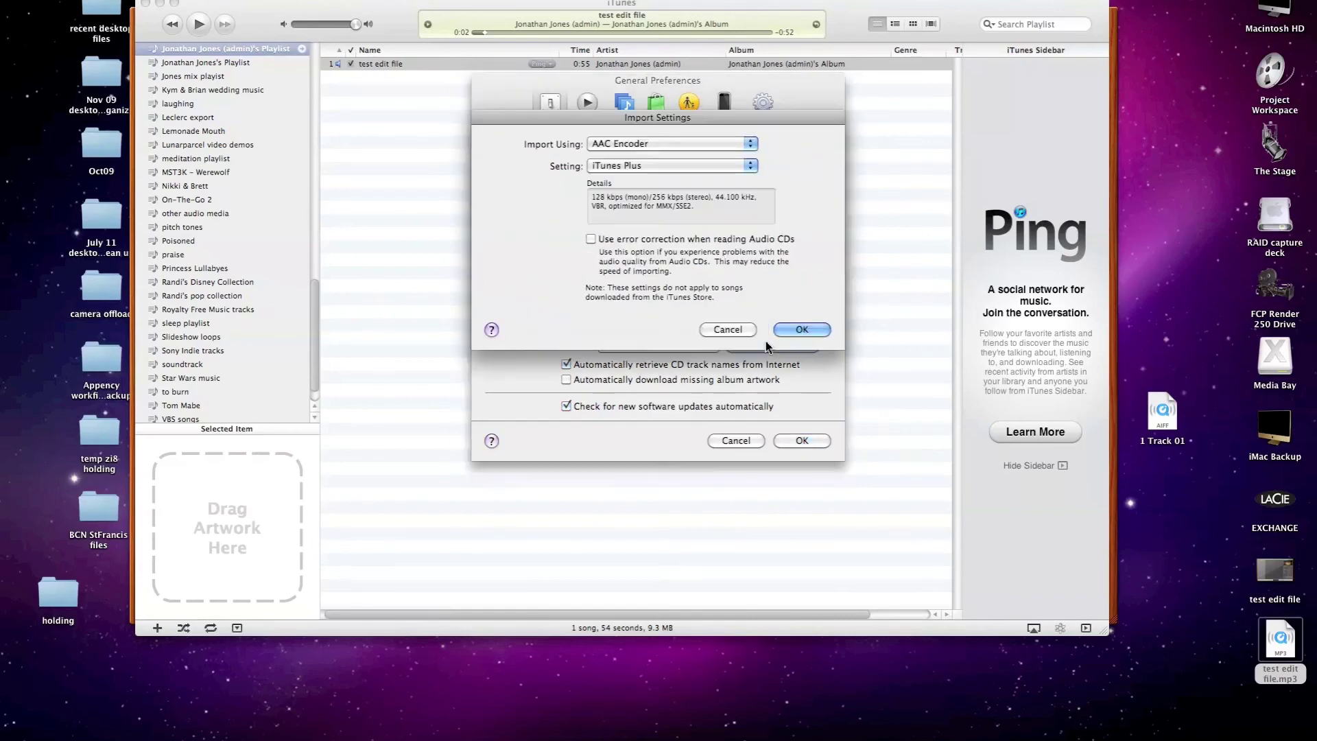
left_click(749, 144)
left_click(652, 181)
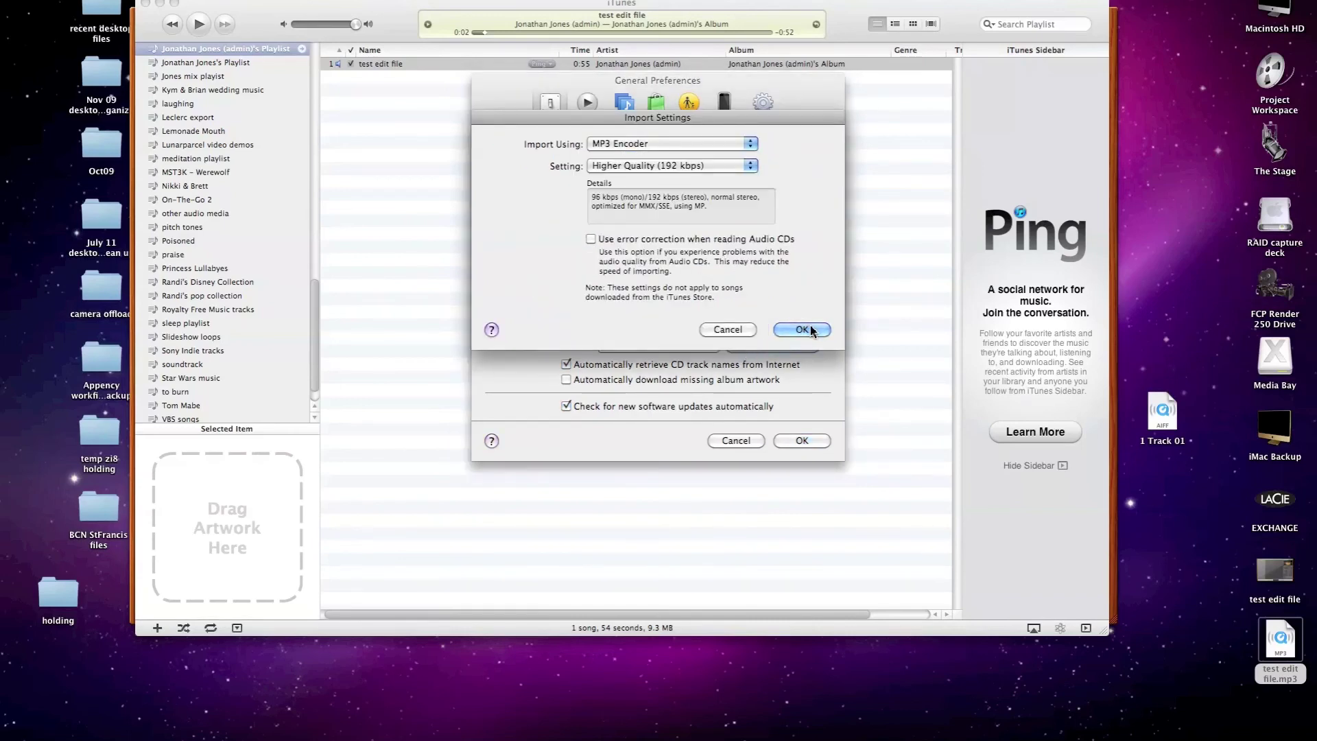
left_click(801, 330)
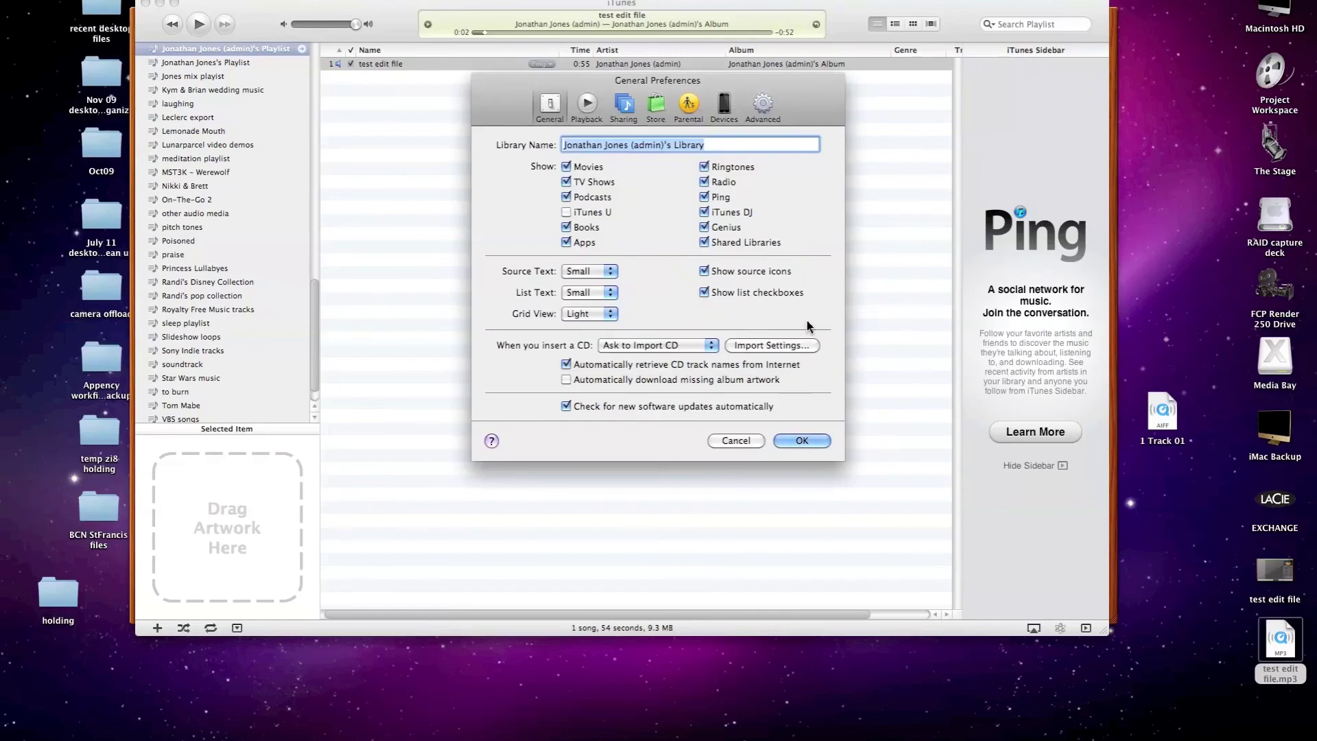
left_click(818, 446)
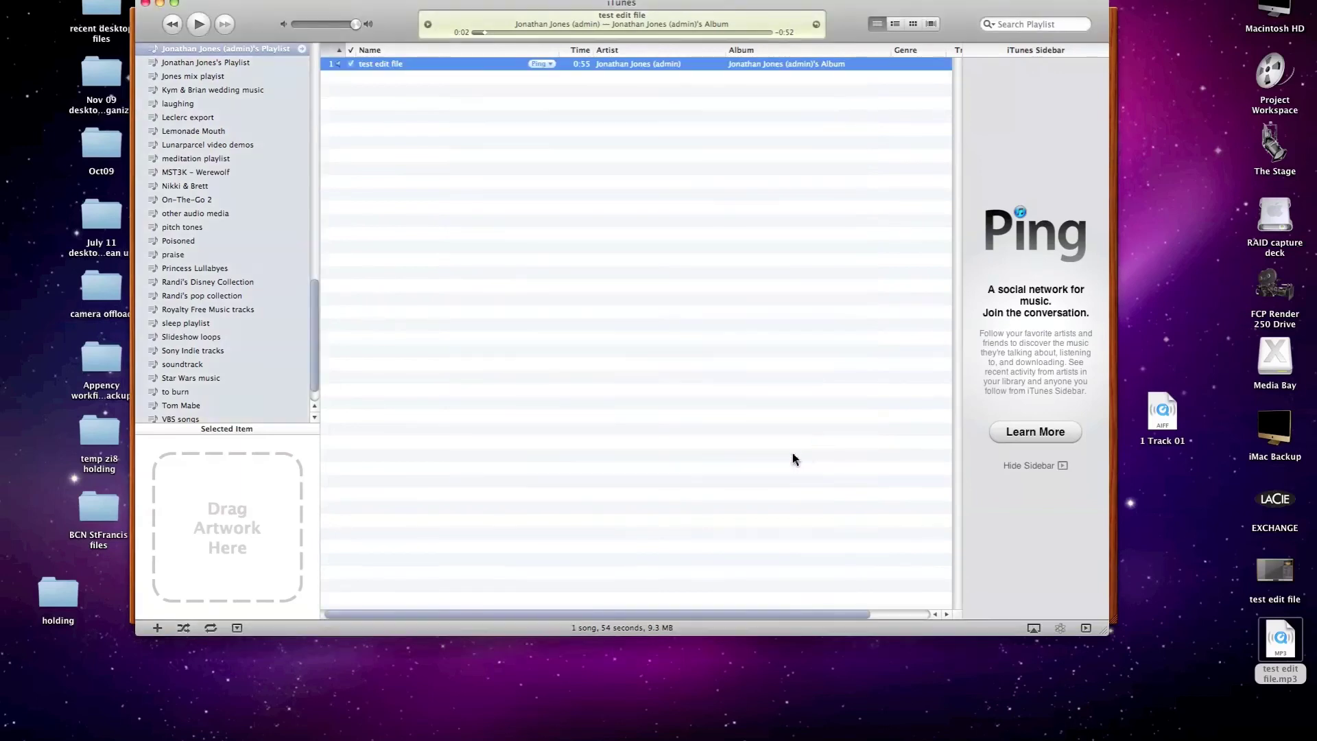
Create an MP3 version of the test edit file track from its context menu.
right_click(397, 67)
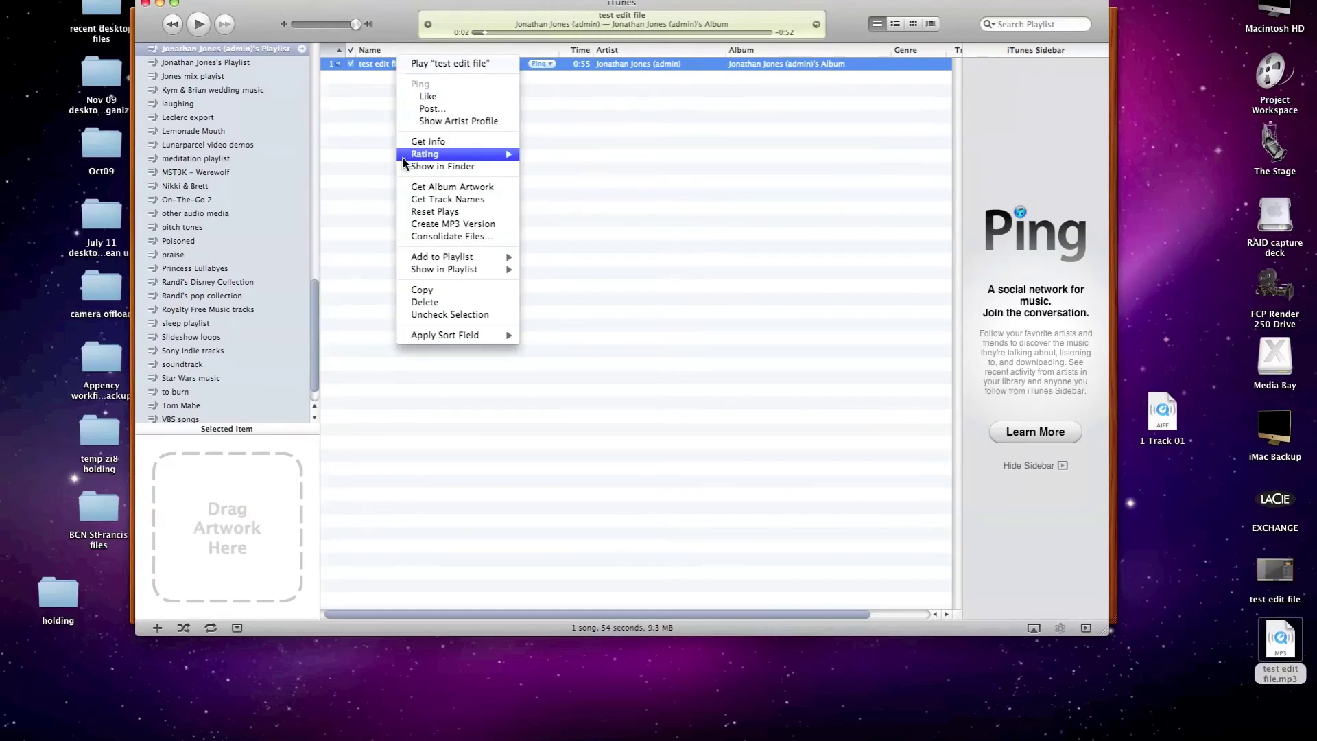
left_click(414, 226)
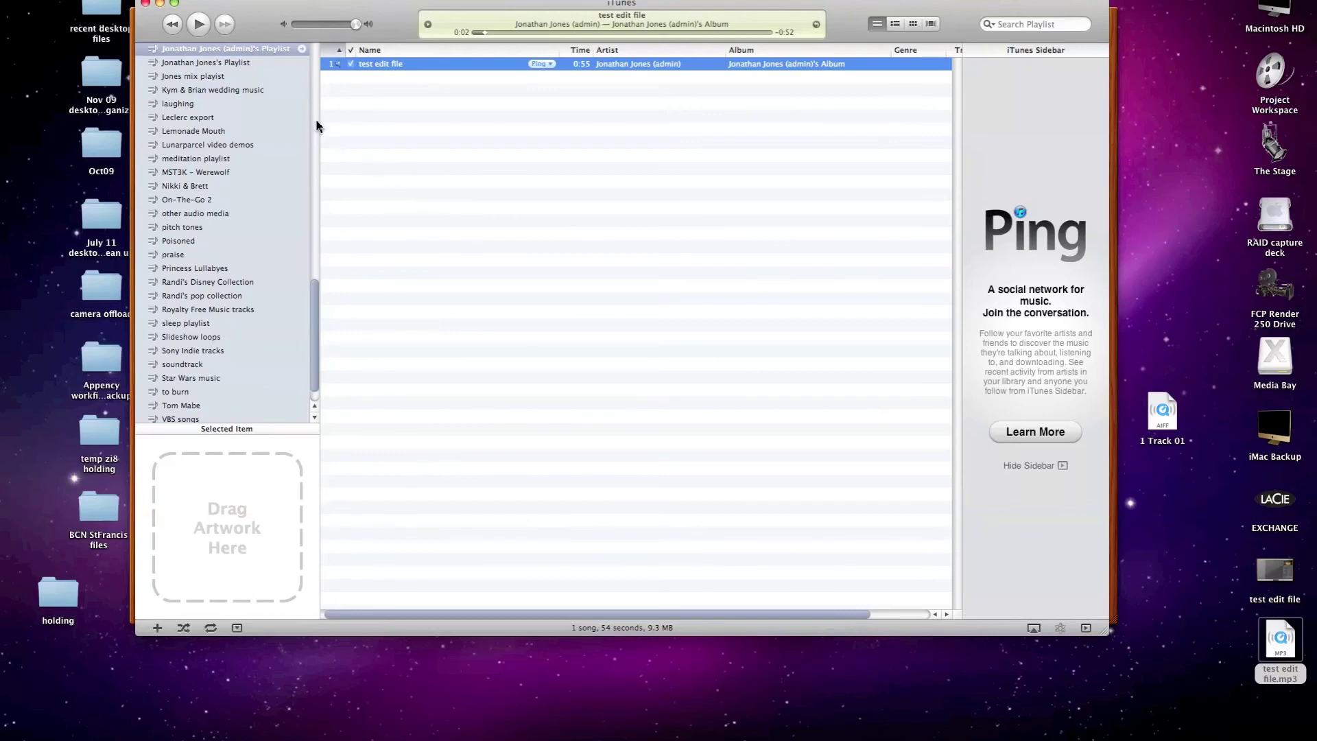
left_click_drag(311, 310, 330, 74)
scroll(295, 75, "up", 5)
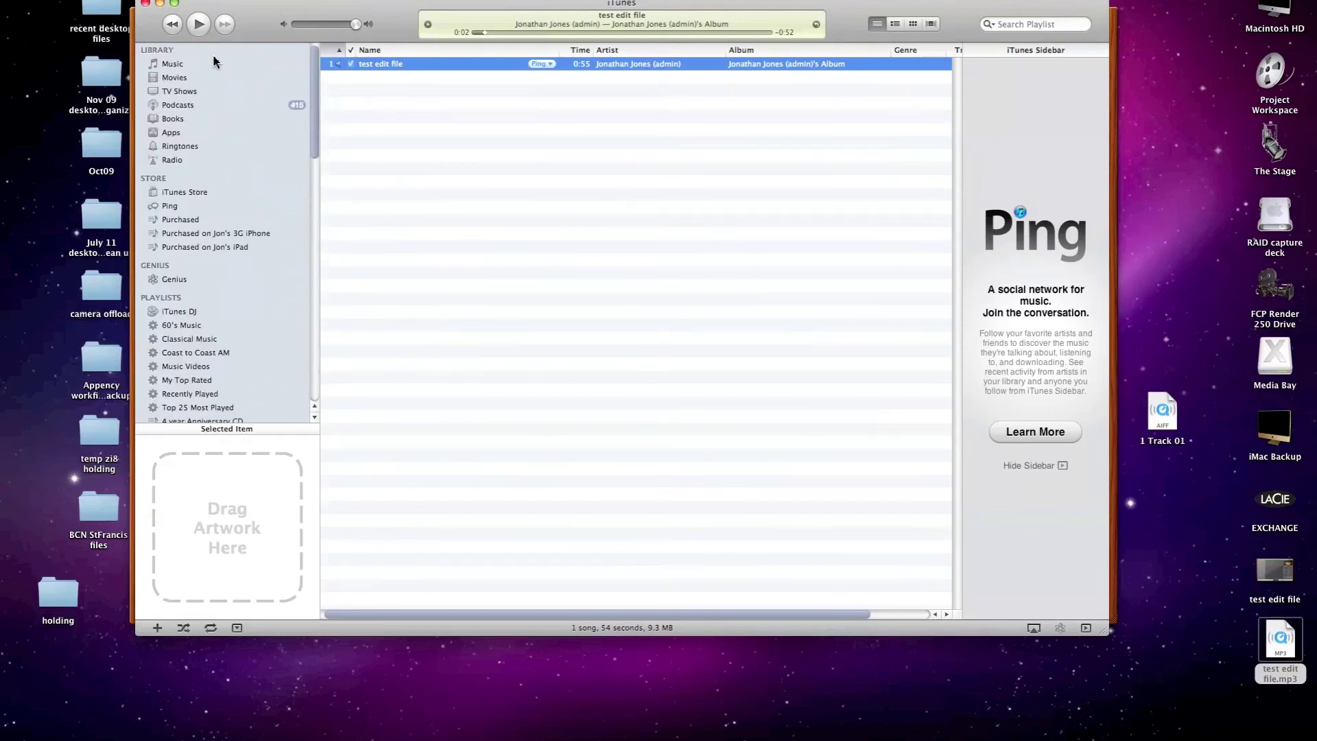
Search the Music library for 'test edit file'.
left_click(173, 63)
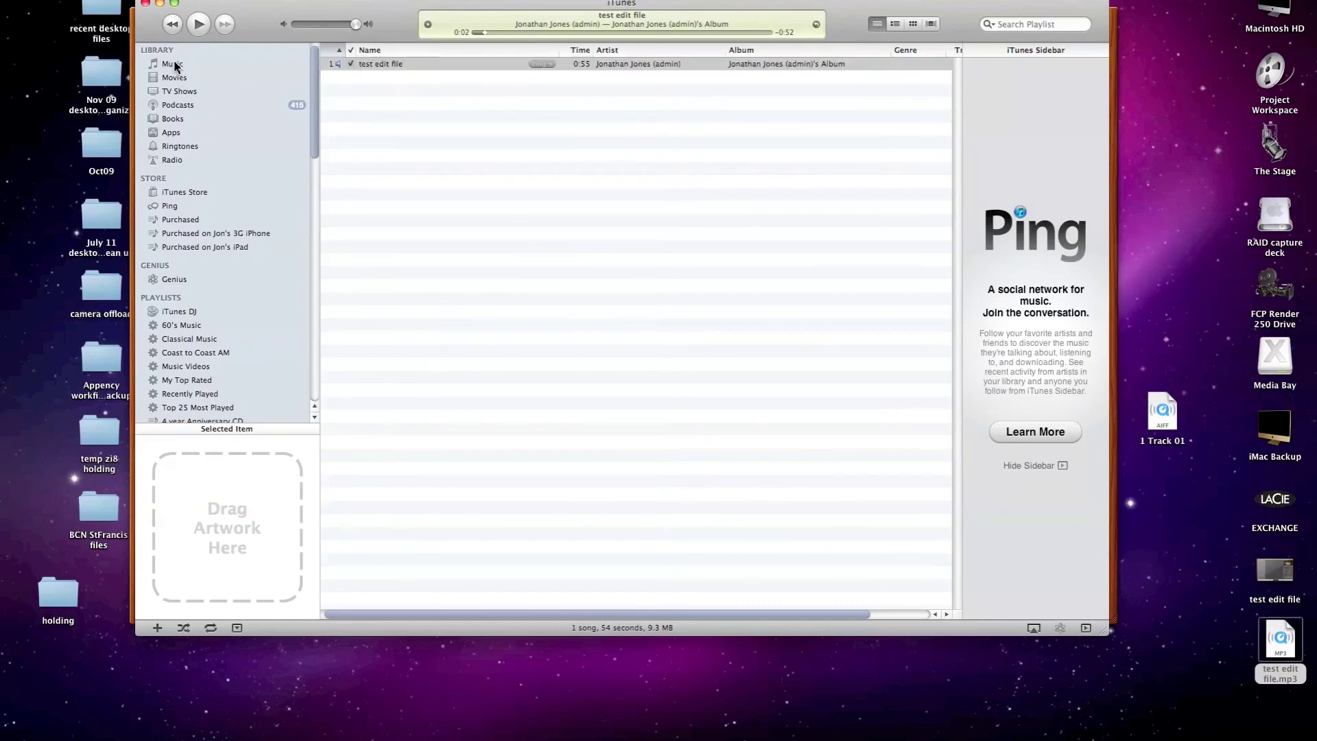
left_click(1028, 25)
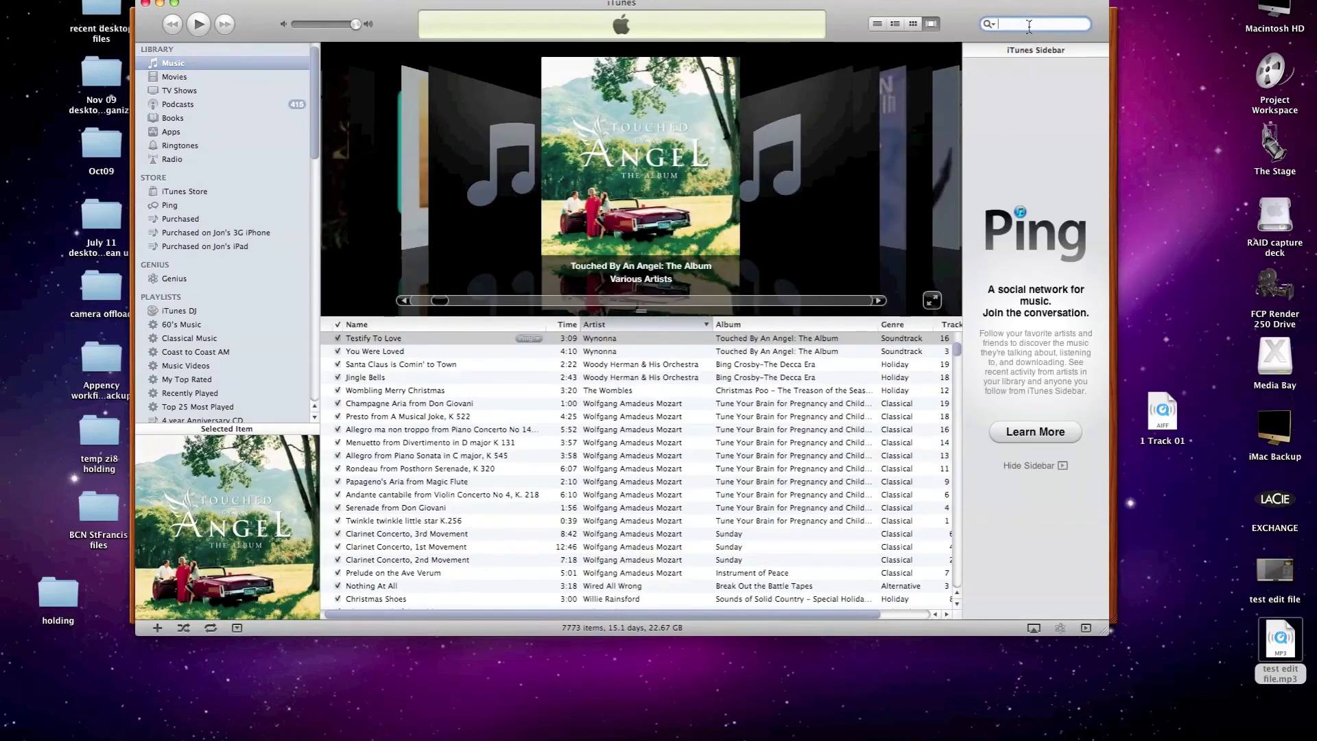
type("test")
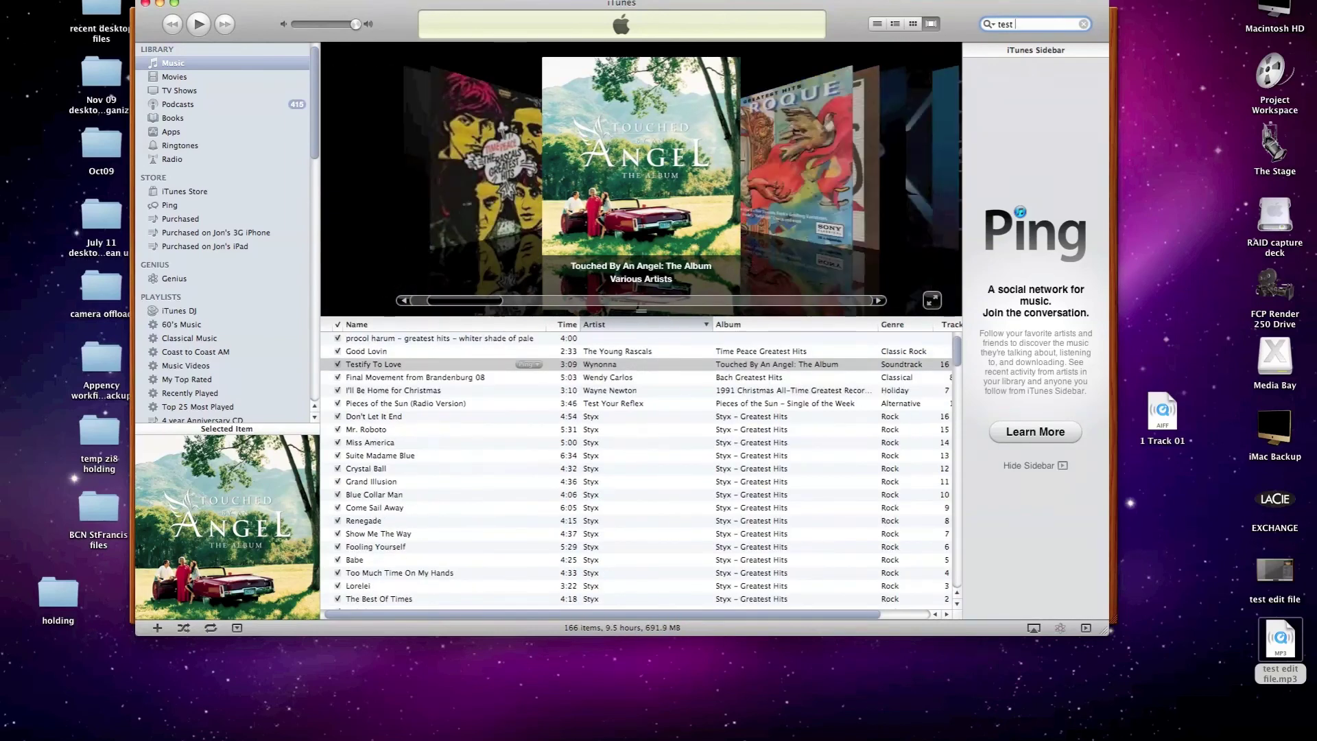
type(" edit file")
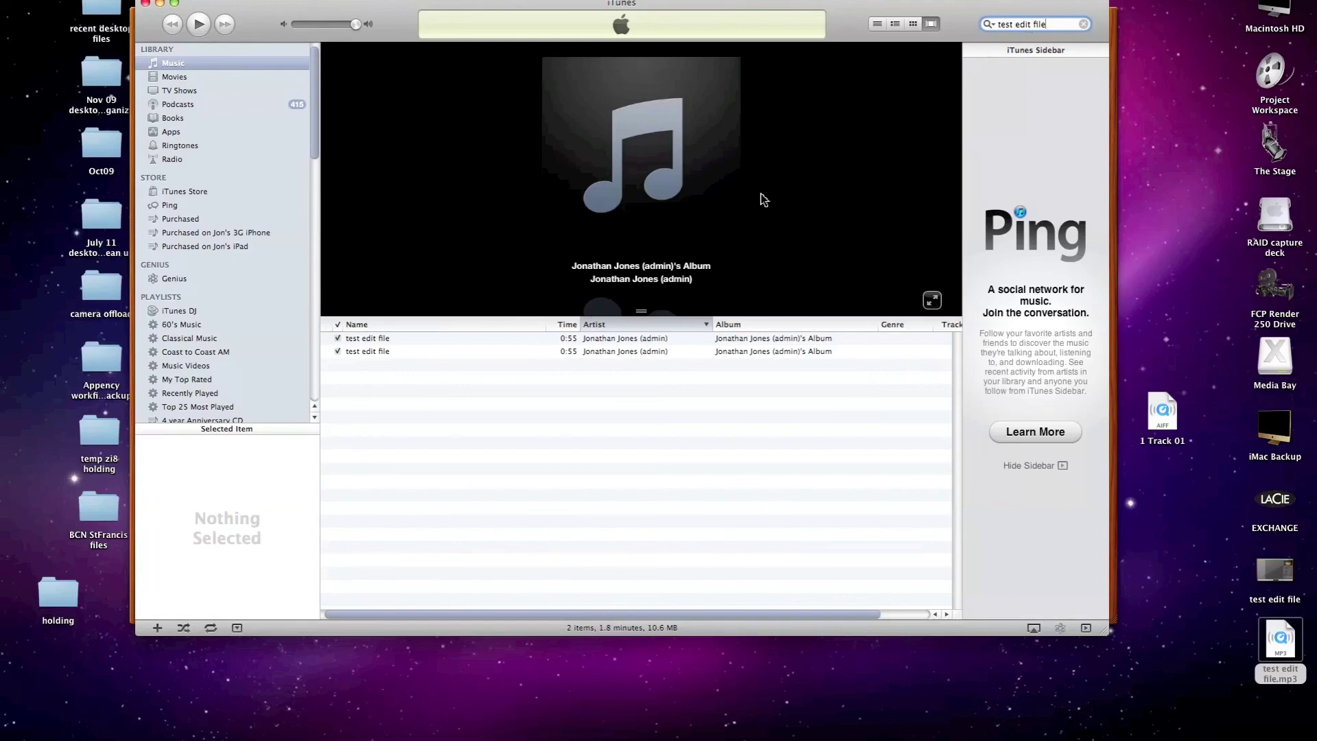
Check the first result's Get Info summary, confirming it is a 1.3 MB MPEG audio file.
left_click(382, 338)
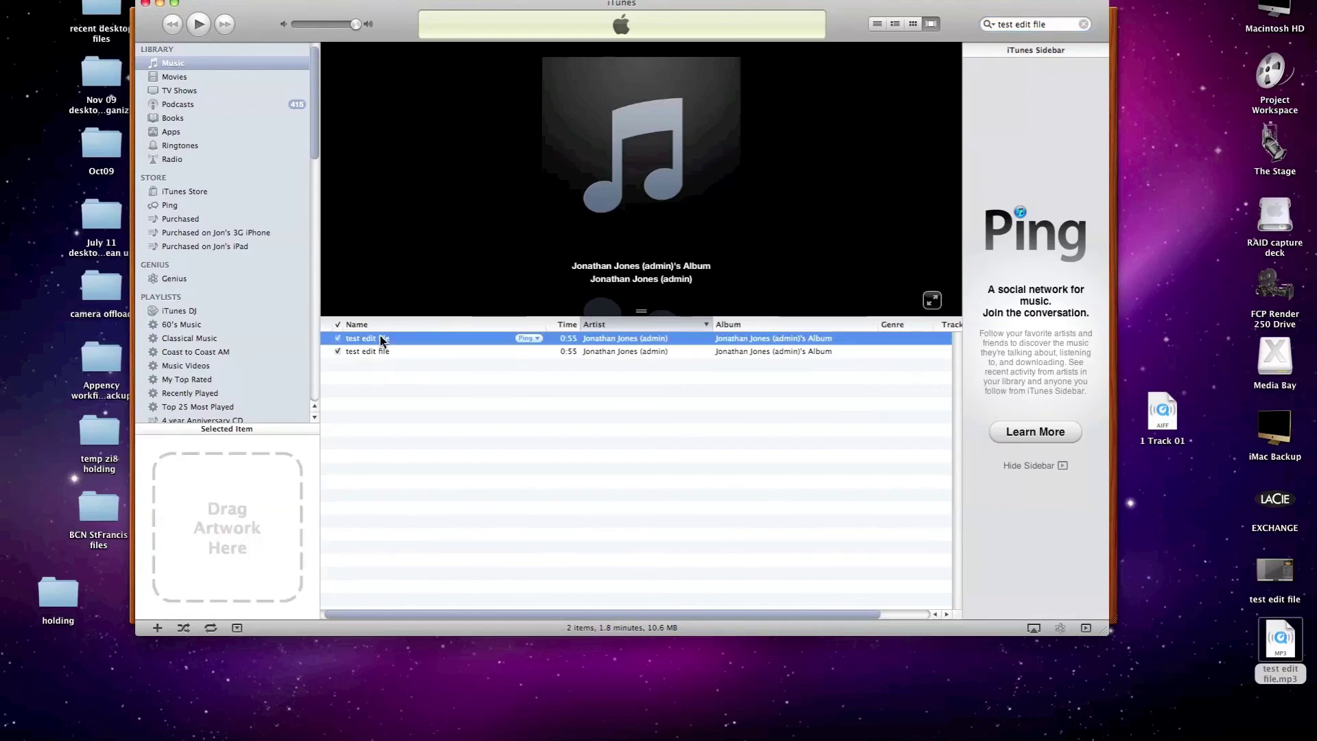
right_click(382, 339)
left_click(407, 416)
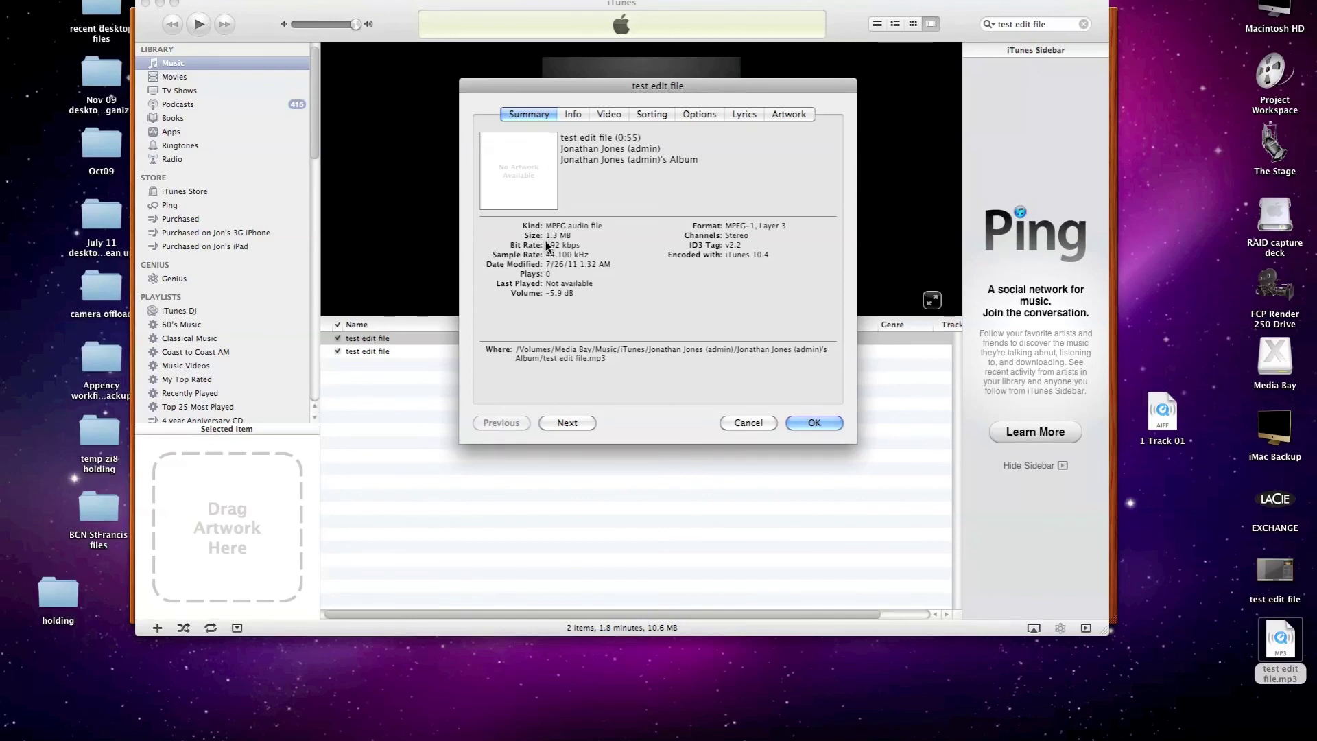
left_click(816, 422)
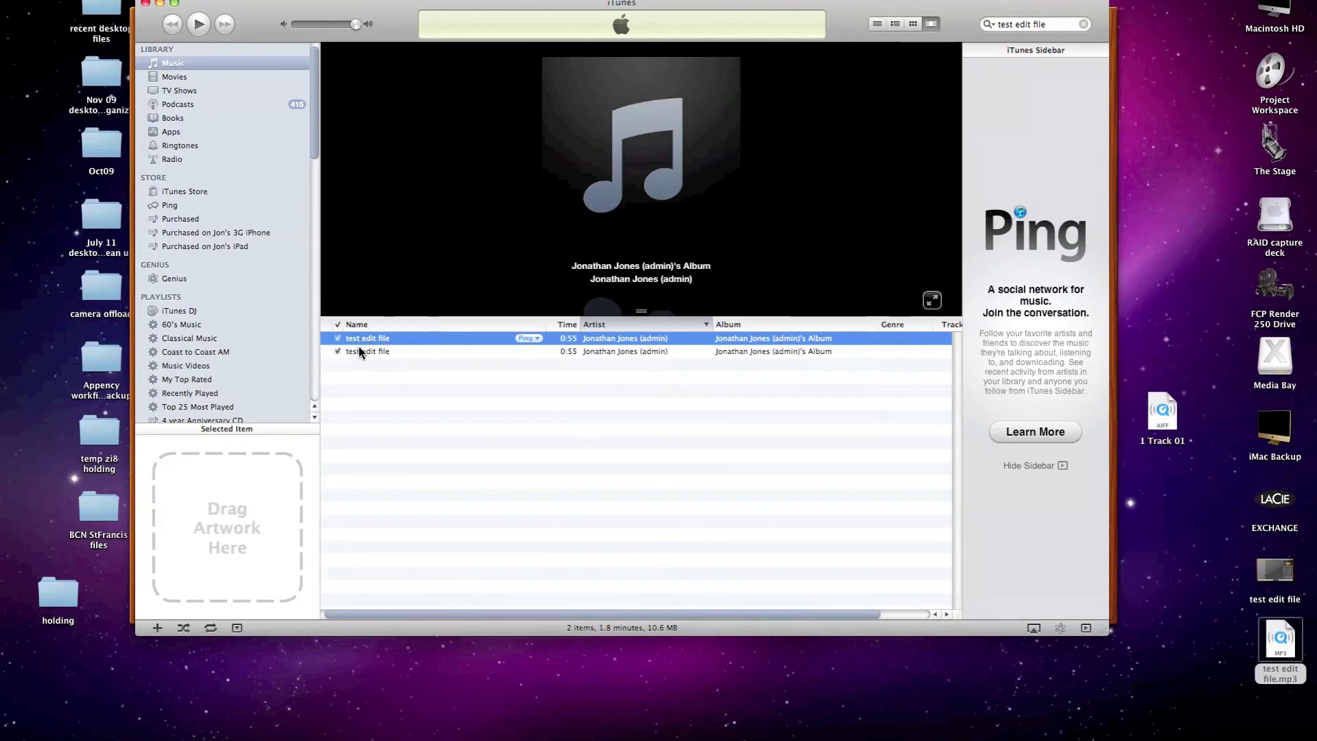
Trash the old desktop test edit file.mp3, drag the new MP3 track there, then hide iTunes.
left_click(1285, 640)
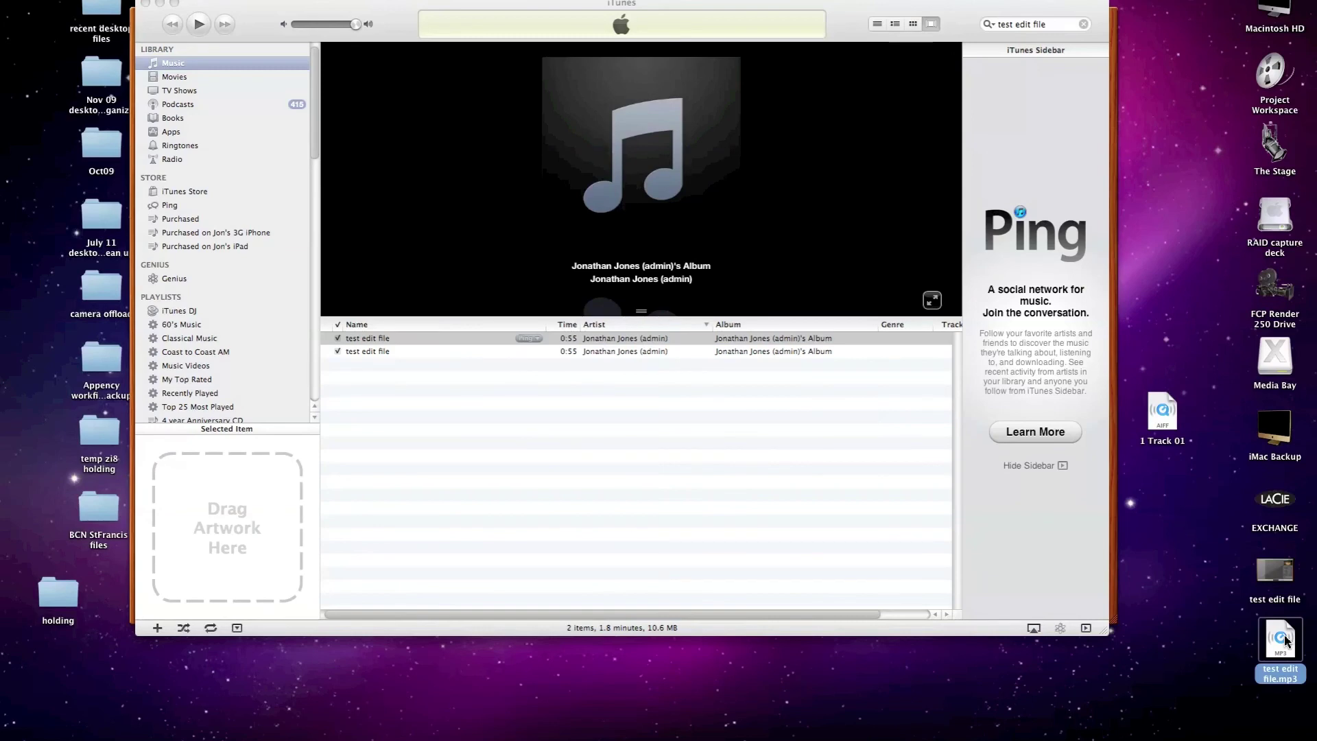
key("super+BackSpace")
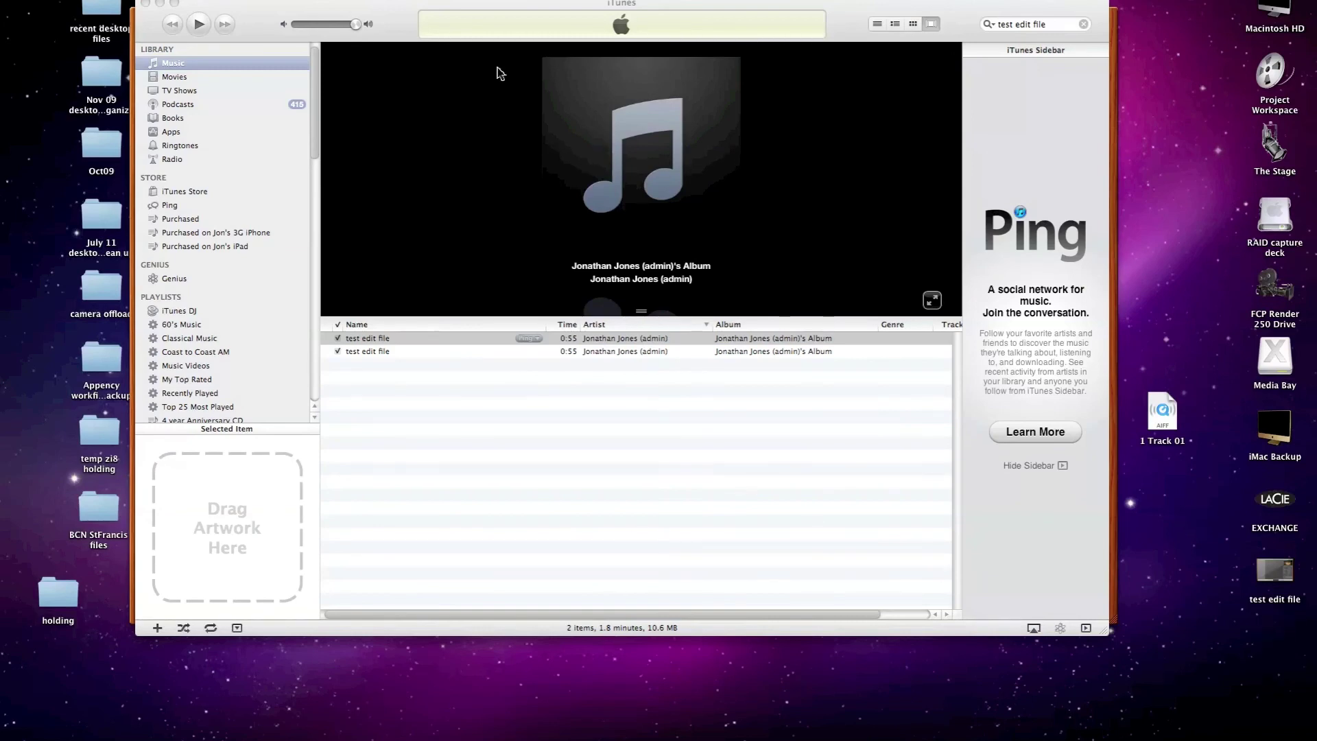
left_click(398, 24)
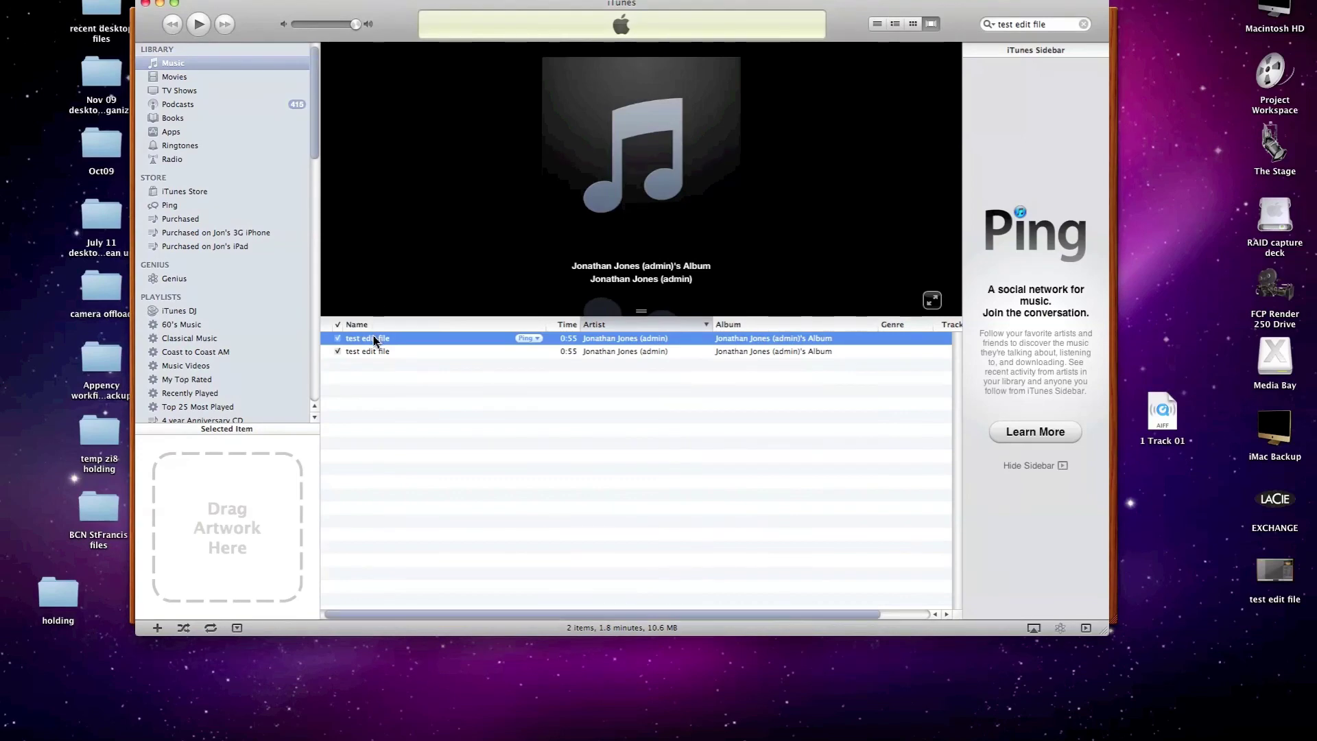
left_click_drag(373, 339, 1260, 665)
key("super+h")
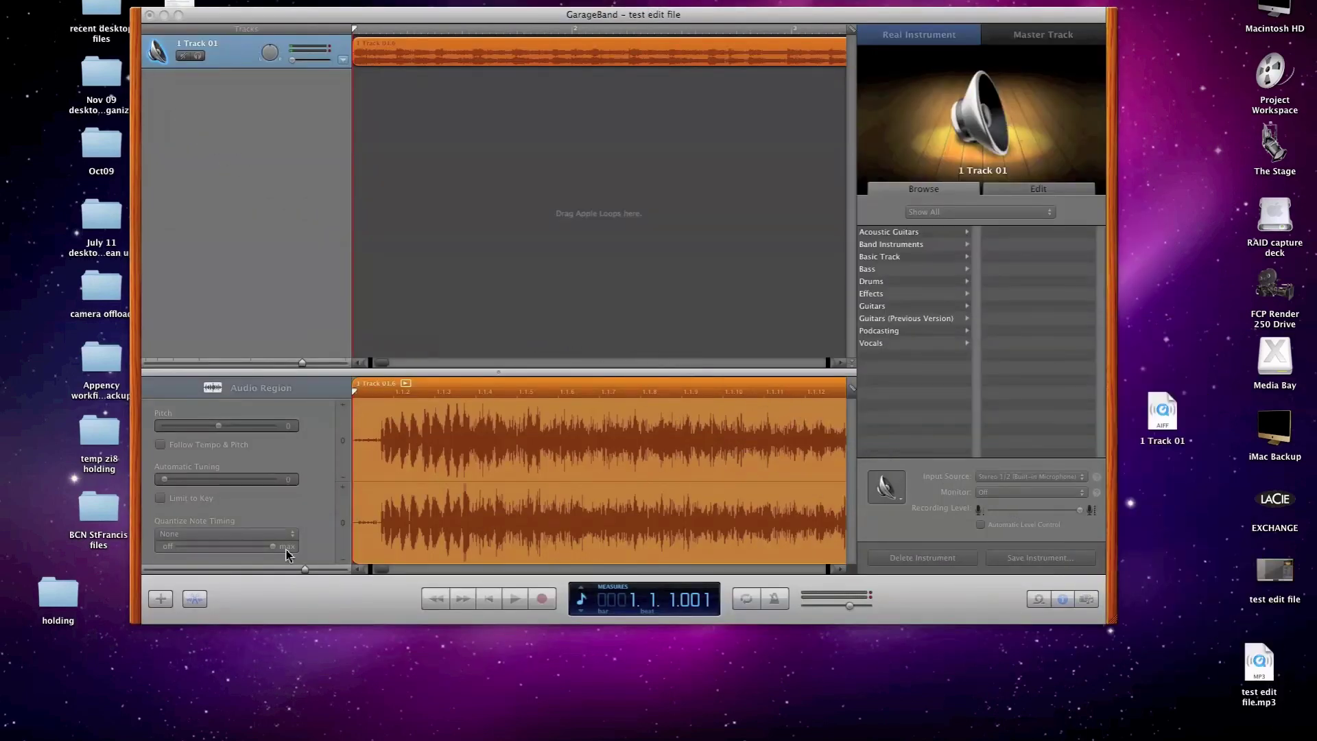
Open Mail, create a new message, and drag test edit file.mp3 into its body.
left_click(189, 721)
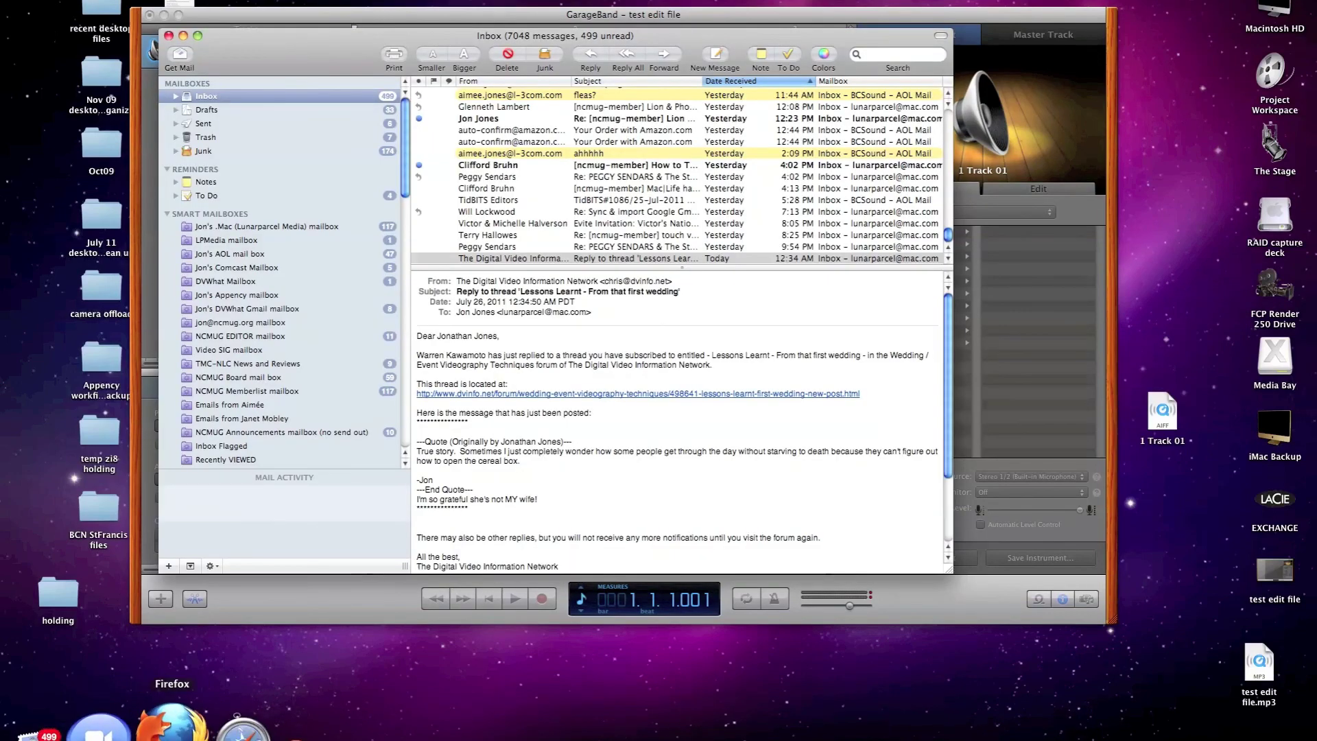
left_click(715, 53)
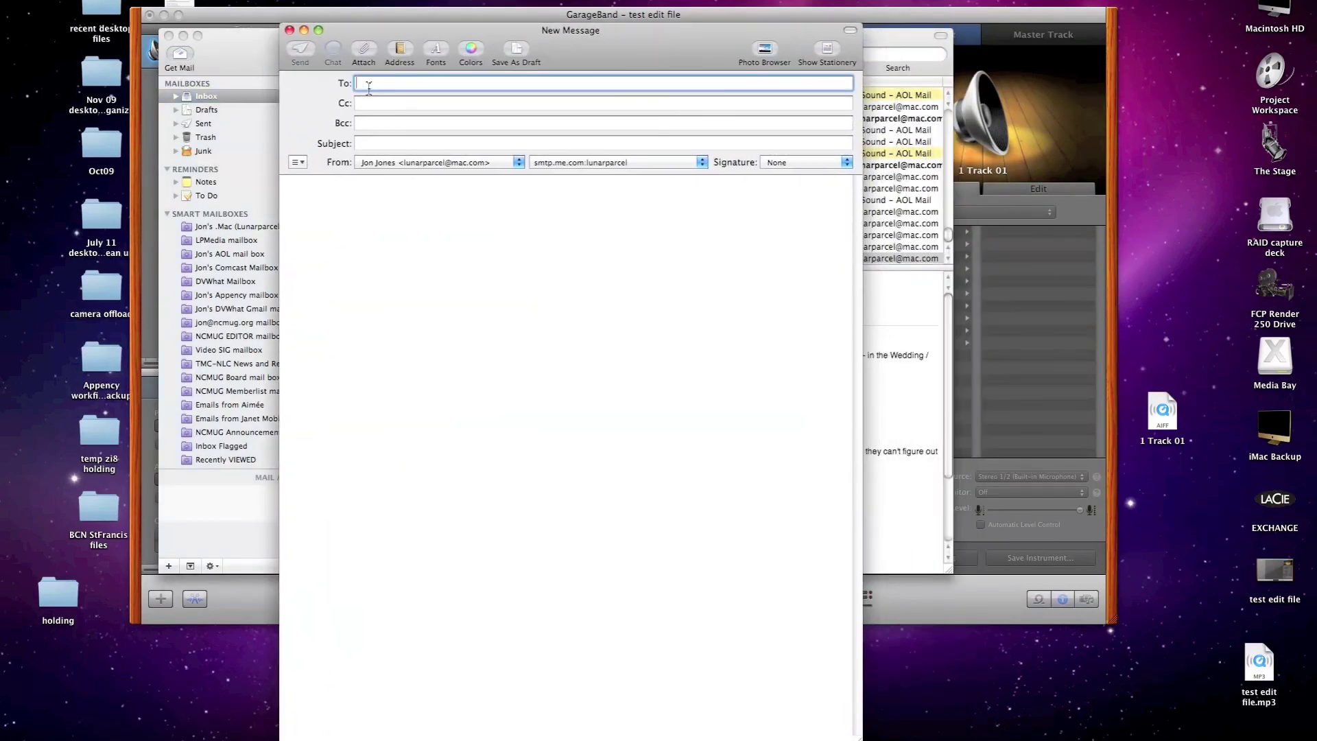
left_click(366, 143)
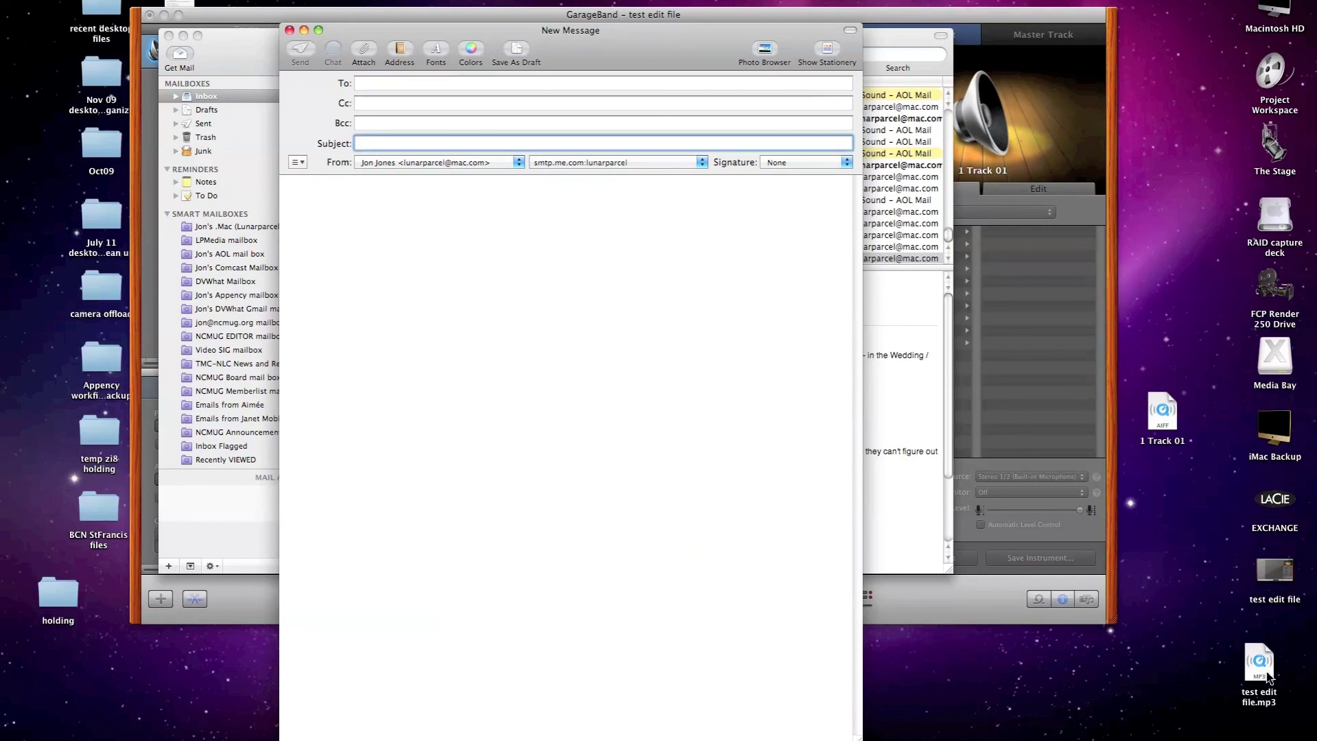
left_click_drag(1268, 677, 494, 329)
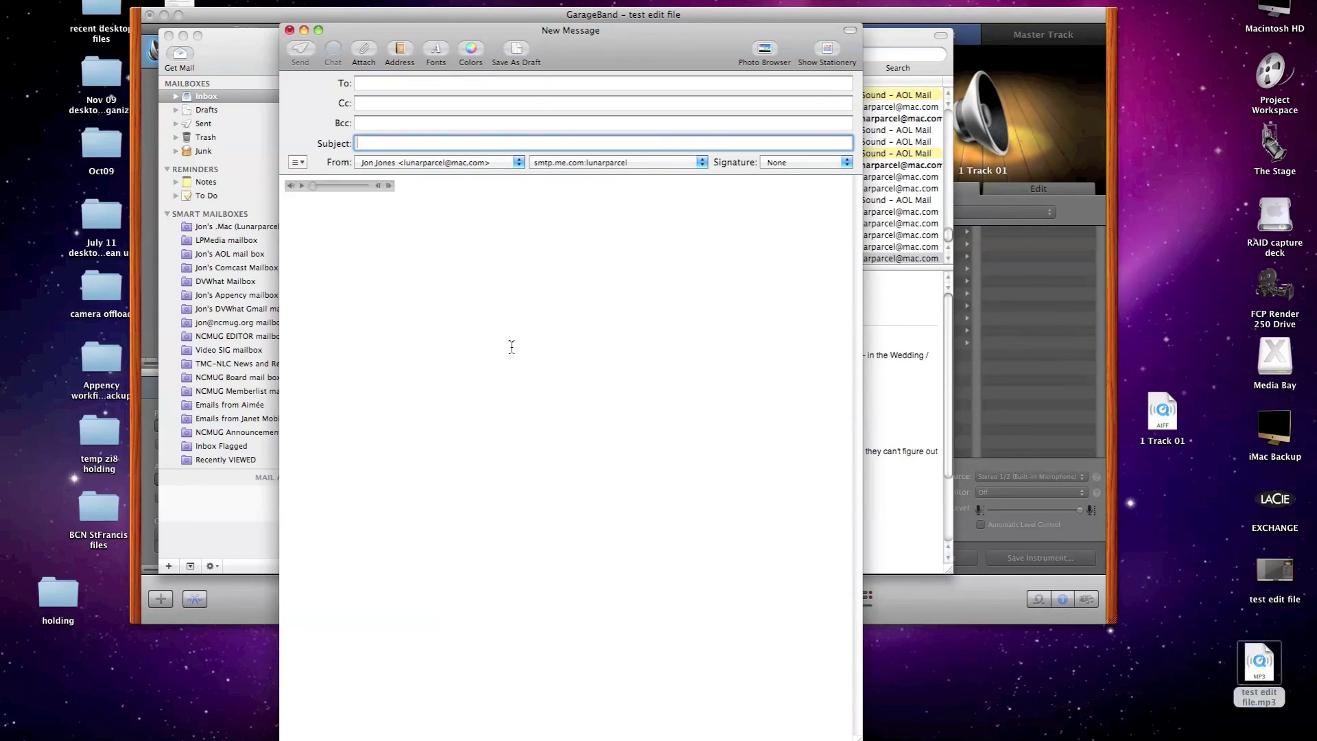